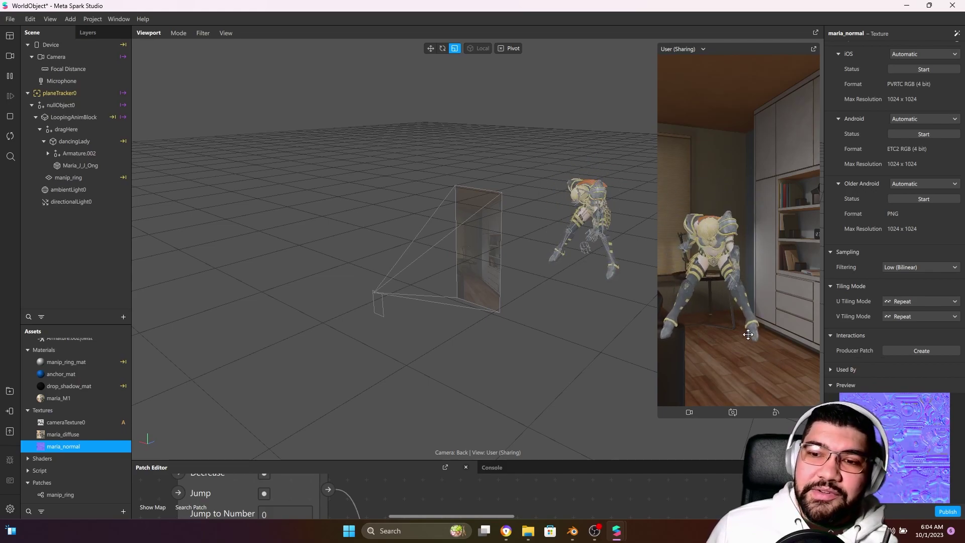
{"action": "left_click", "coordinate": [745, 355]}
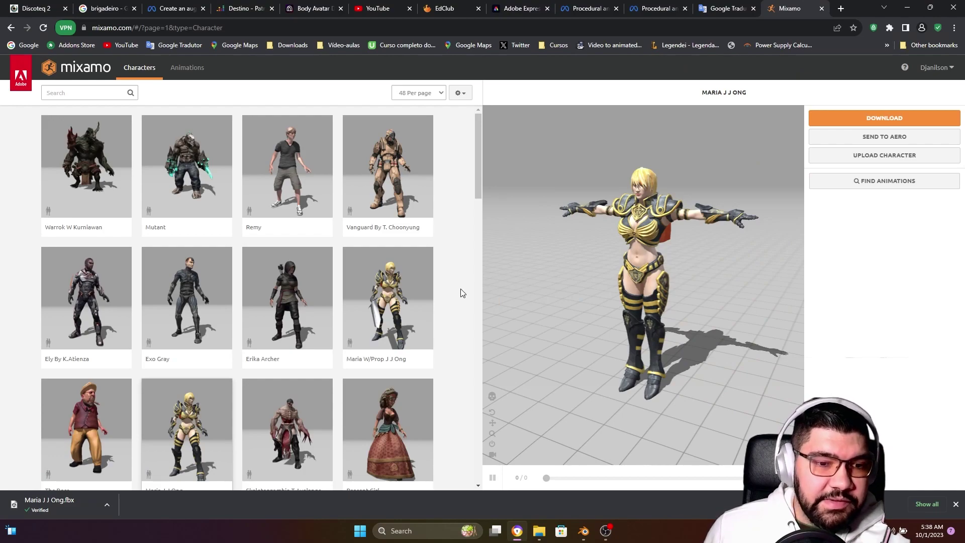
{"action": "scroll", "coordinate": [455, 307], "scroll_direction": "down", "scroll_amount": 3}
{"action": "scroll", "coordinate": [452, 308], "scroll_direction": "up", "scroll_amount": 3}
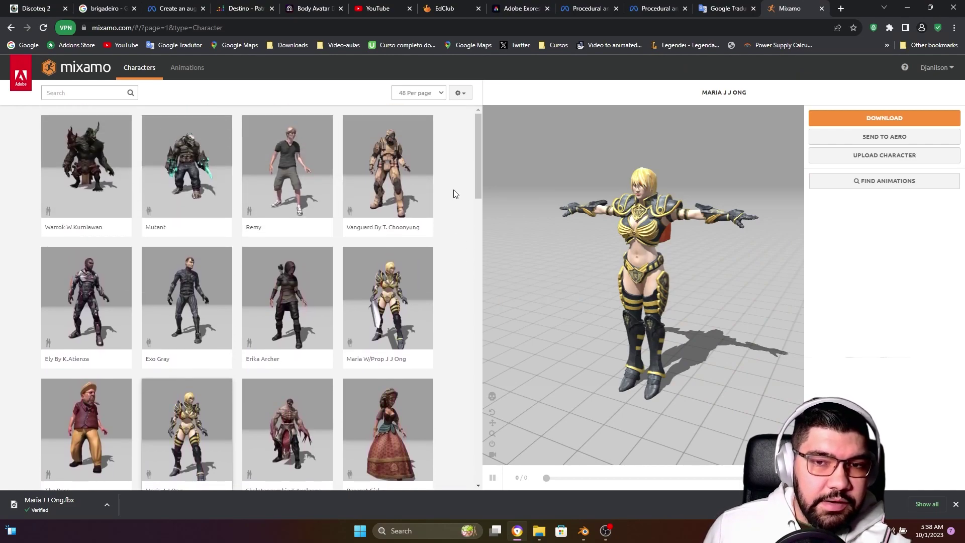
{"action": "left_click_drag", "start_coordinate": [478, 175], "coordinate": [441, 221]}
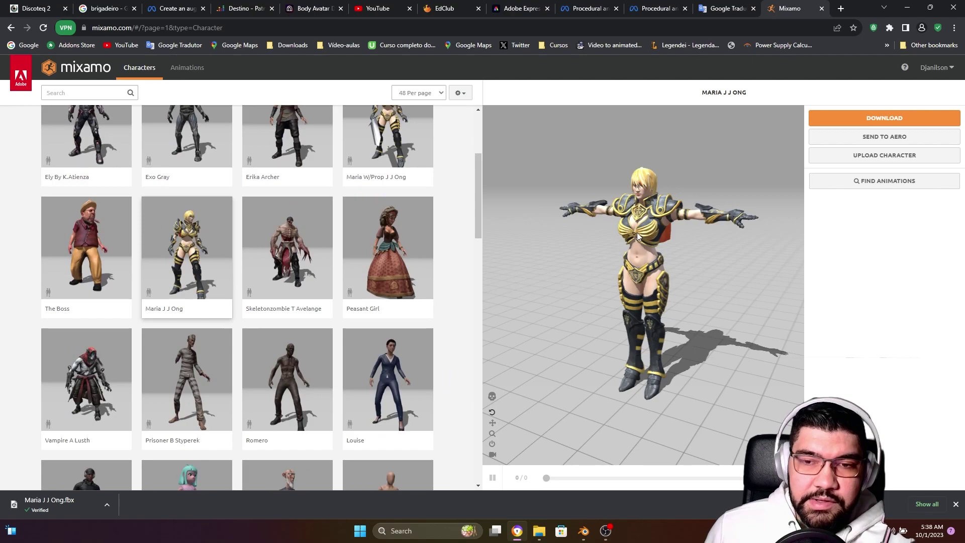
{"action": "scroll", "coordinate": [269, 220], "scroll_direction": "up", "scroll_amount": 1}
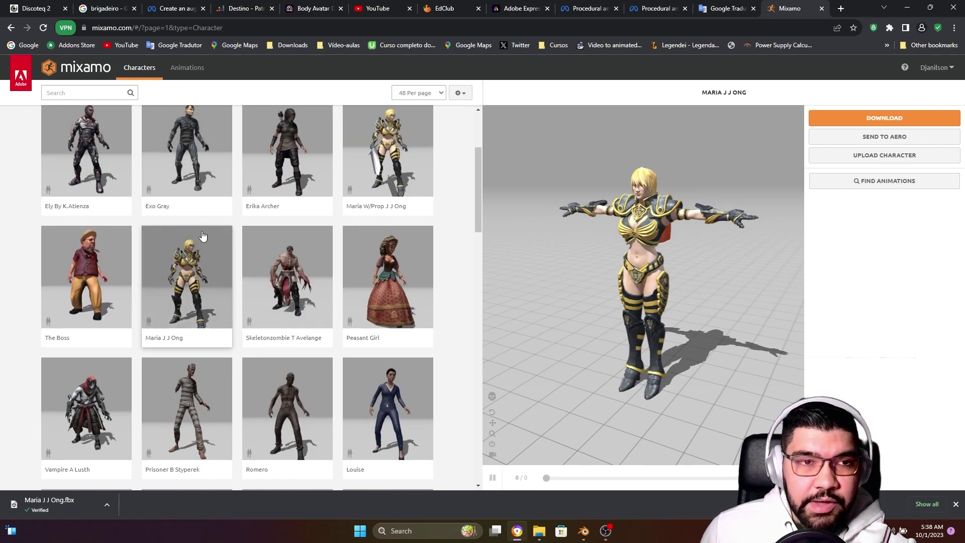
Show the animation library and filter it to the Dance genre.
{"action": "left_click", "coordinate": [189, 71]}
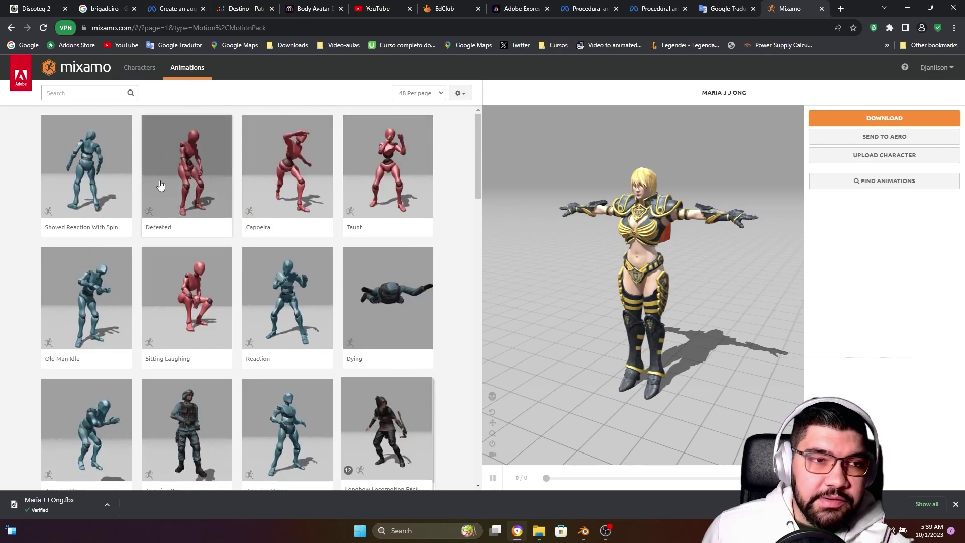
{"action": "left_click", "coordinate": [88, 93]}
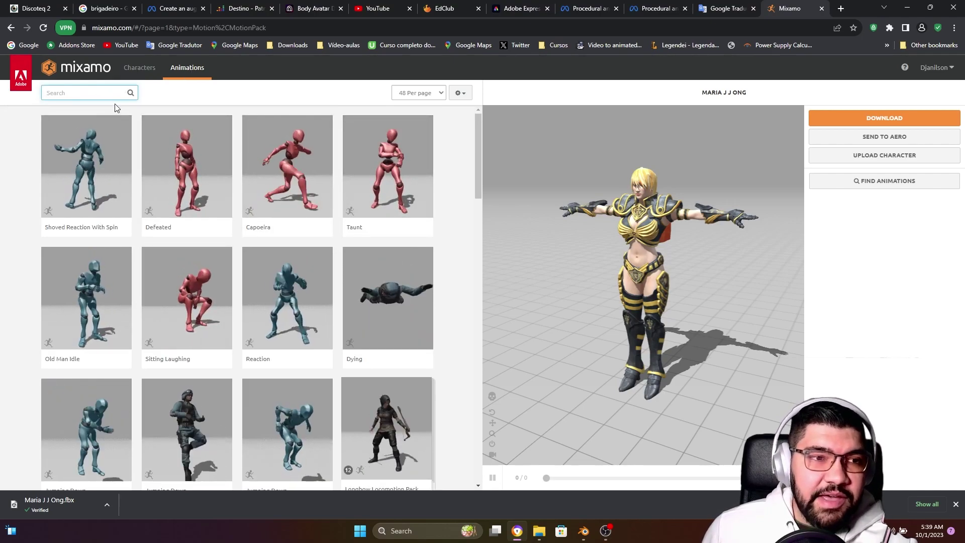
{"action": "left_click", "coordinate": [65, 94]}
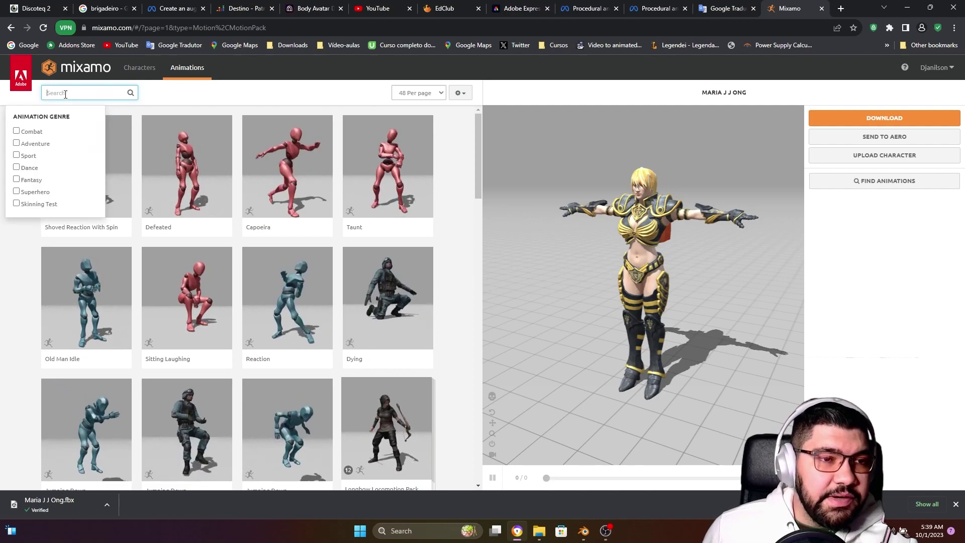
{"action": "left_click", "coordinate": [17, 166]}
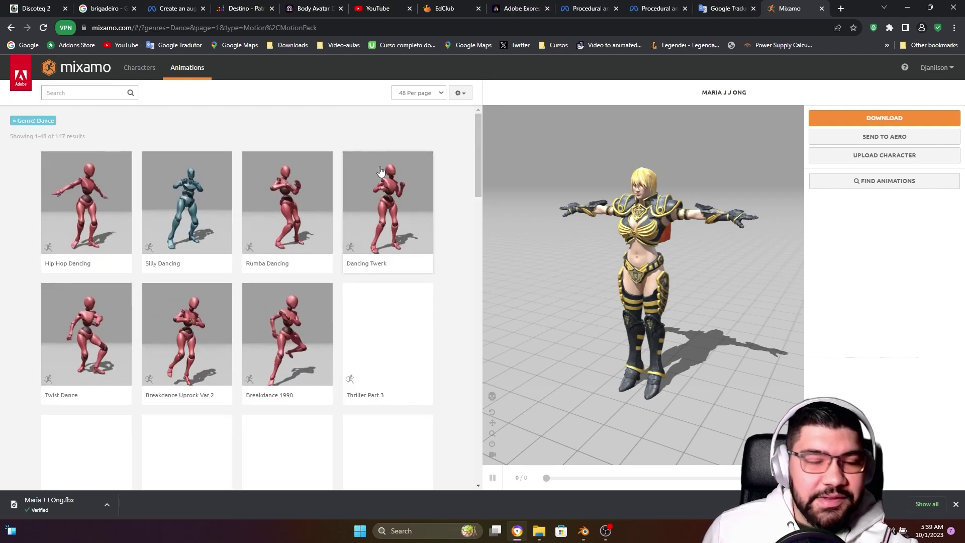
Apply the Dancing Twerk animation to the Maria J J Ong character and preview it.
{"action": "left_click", "coordinate": [382, 236]}
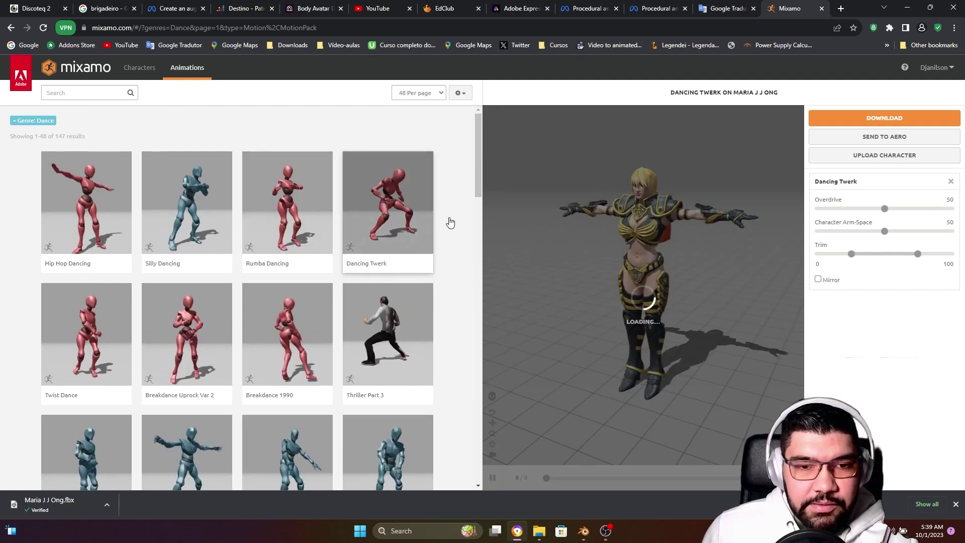
{"action": "scroll", "coordinate": [405, 248], "scroll_direction": "down", "scroll_amount": 1}
{"action": "scroll", "coordinate": [405, 248], "scroll_direction": "up", "scroll_amount": 1}
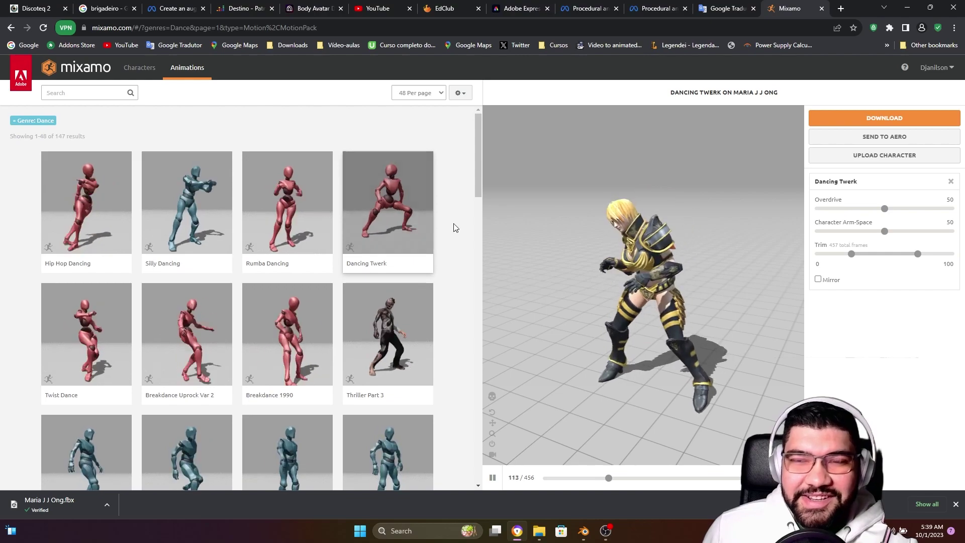
{"action": "scroll", "coordinate": [422, 254], "scroll_direction": "down", "scroll_amount": 1}
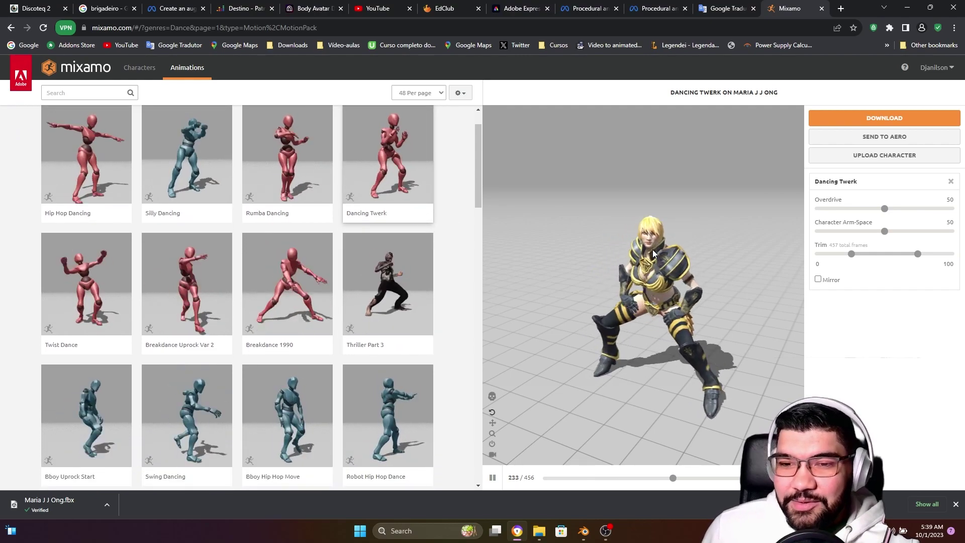
{"action": "scroll", "coordinate": [444, 211], "scroll_direction": "down", "scroll_amount": 1}
{"action": "scroll", "coordinate": [450, 218], "scroll_direction": "up", "scroll_amount": 1}
{"action": "scroll", "coordinate": [458, 216], "scroll_direction": "up", "scroll_amount": 2}
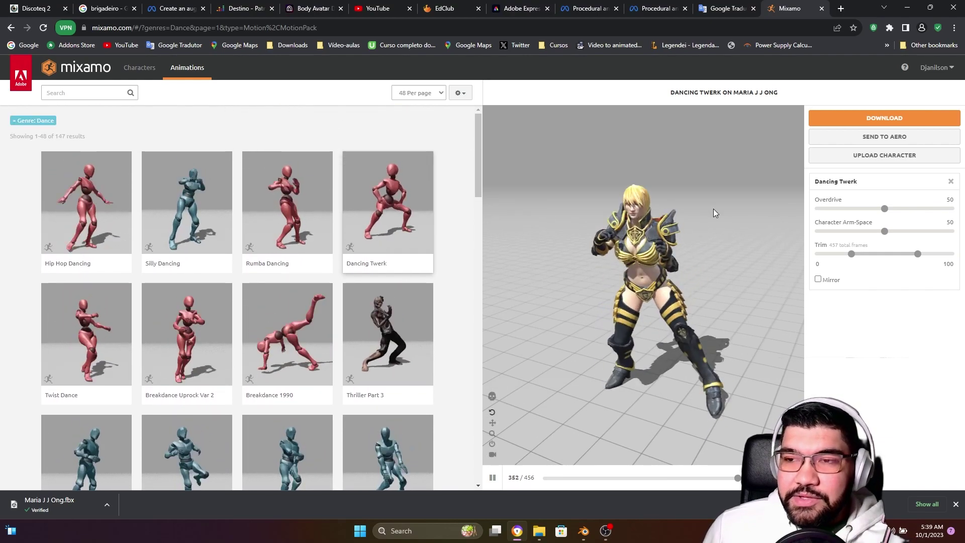
Download the Dancing Twerk animation as FBX Binary with skin at 30 frames per second and save the file.
{"action": "left_click", "coordinate": [867, 121]}
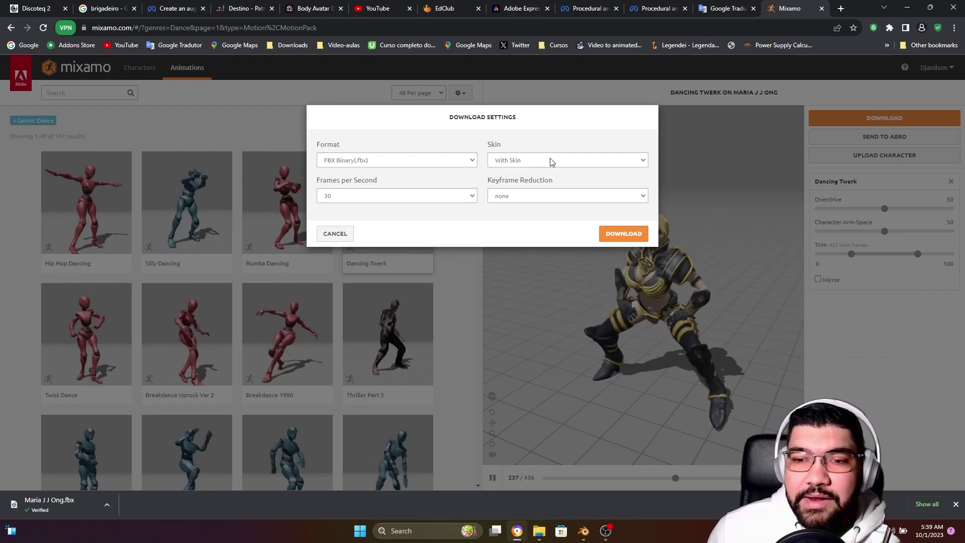
{"action": "left_click", "coordinate": [617, 235]}
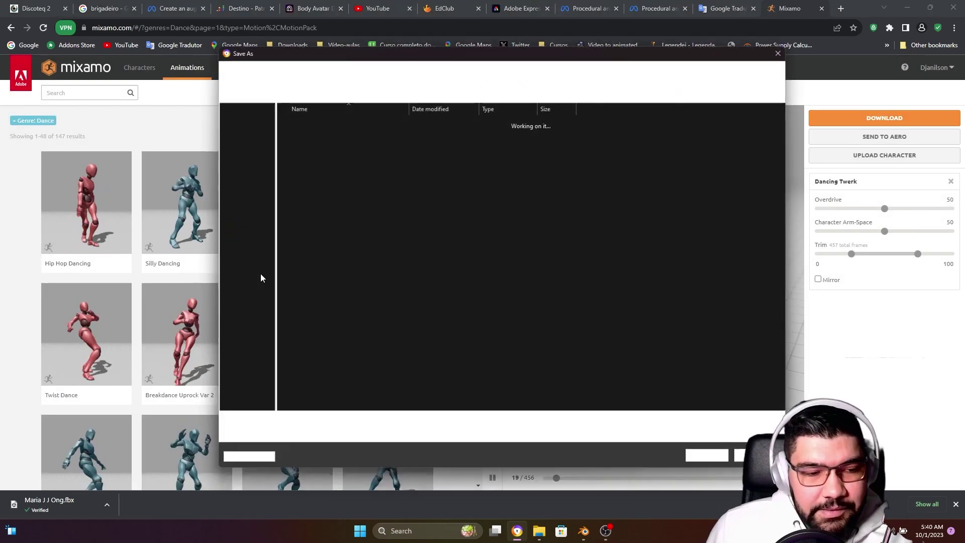
{"action": "left_click", "coordinate": [714, 460]}
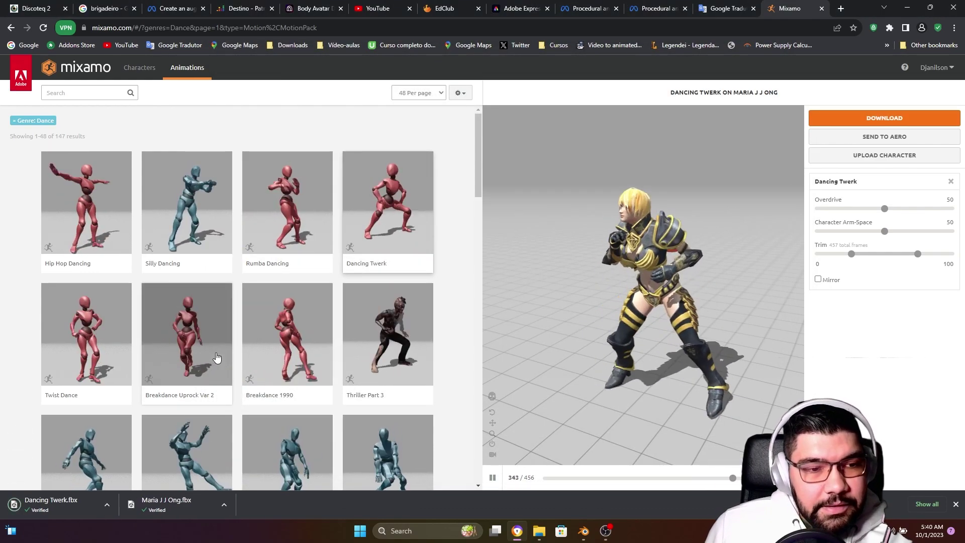
Apply the Twist Dance animation to the character and download it as FBX Binary without skin at 30 frames per second.
{"action": "left_click", "coordinate": [86, 334]}
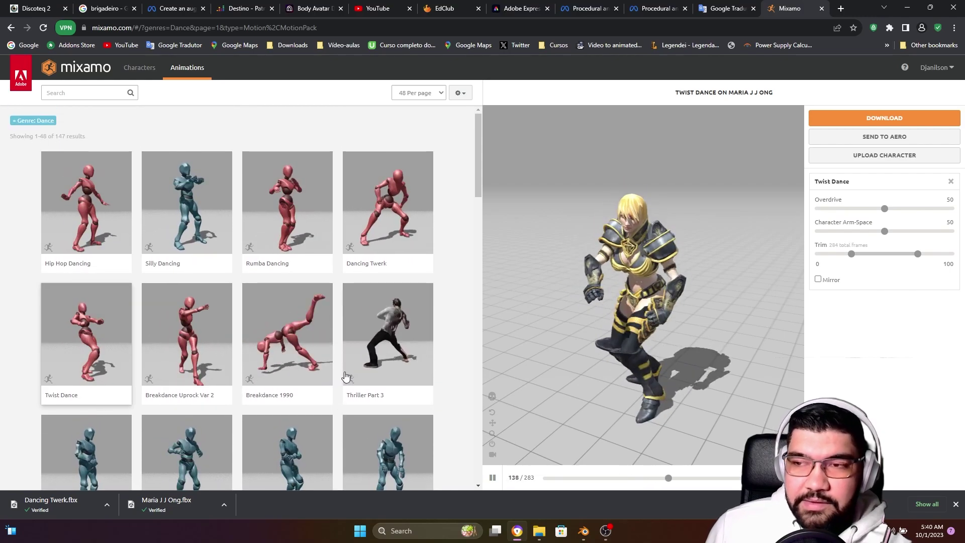
{"action": "left_click", "coordinate": [897, 122]}
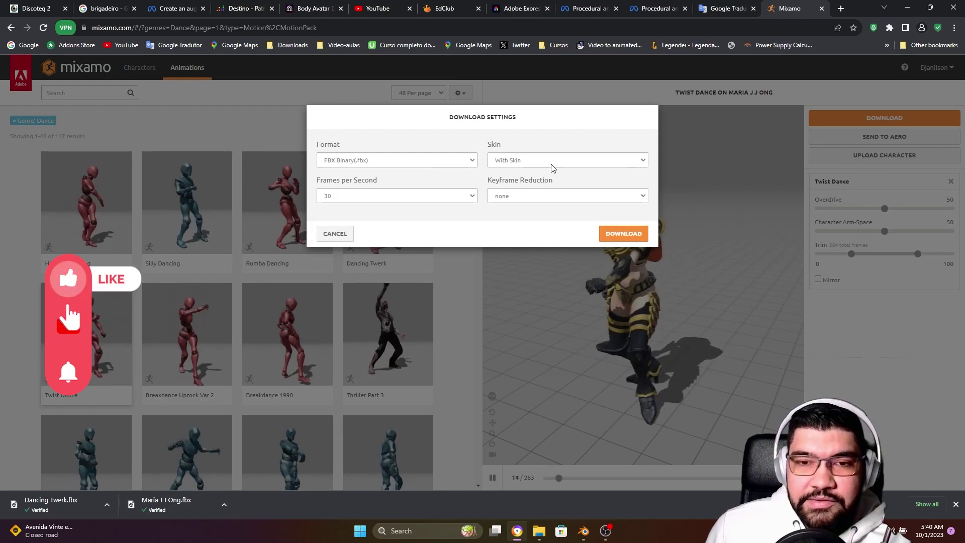
{"action": "left_click", "coordinate": [552, 161]}
{"action": "left_click", "coordinate": [521, 181]}
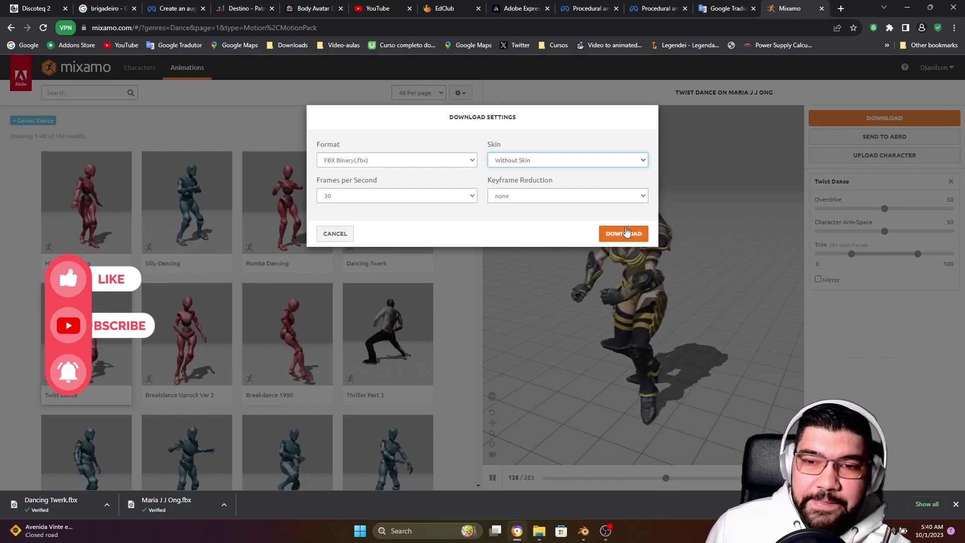
{"action": "left_click", "coordinate": [623, 233]}
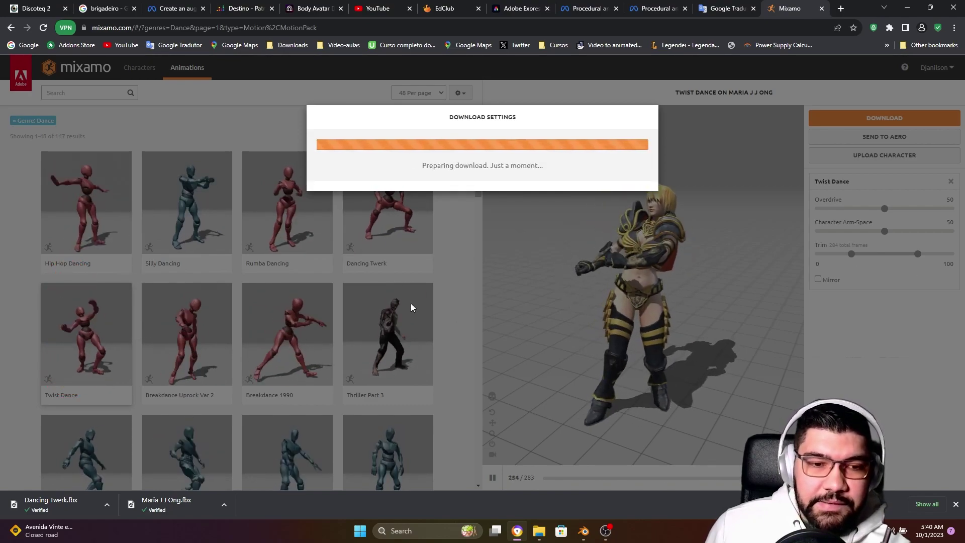
{"action": "scroll", "coordinate": [432, 299], "scroll_direction": "down", "scroll_amount": 2}
{"action": "left_click", "coordinate": [716, 463]}
Apply the animation named Dancing to the character and save it without skin as Dancing.fbx in the MultipleAnimationsTutorial folder.
{"action": "scroll", "coordinate": [289, 311], "scroll_direction": "down", "scroll_amount": 6}
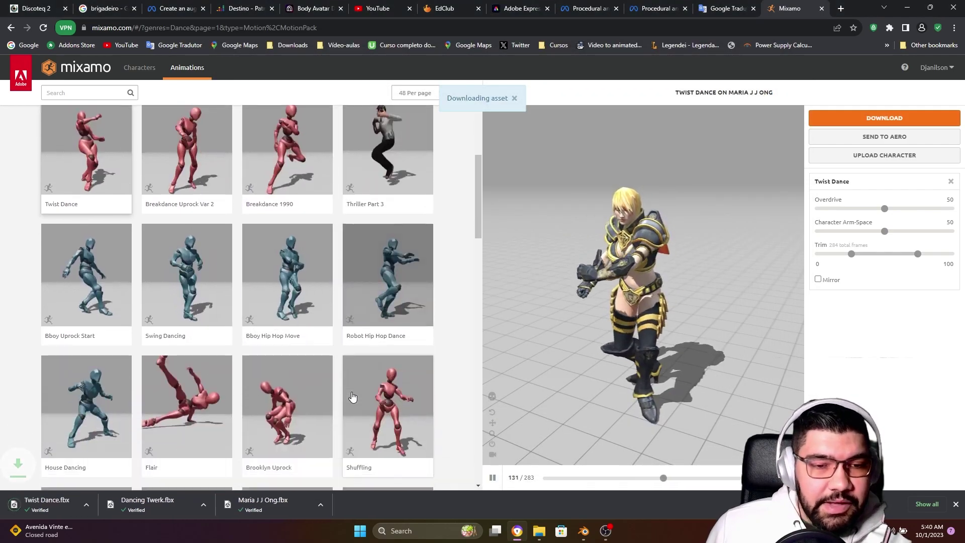
{"action": "scroll", "coordinate": [304, 308], "scroll_direction": "down", "scroll_amount": 4}
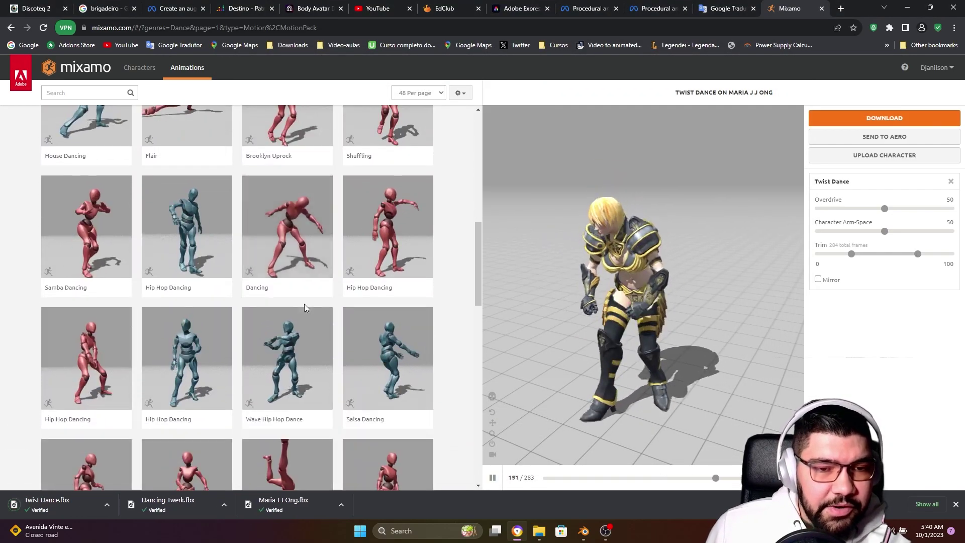
{"action": "left_click", "coordinate": [187, 390]}
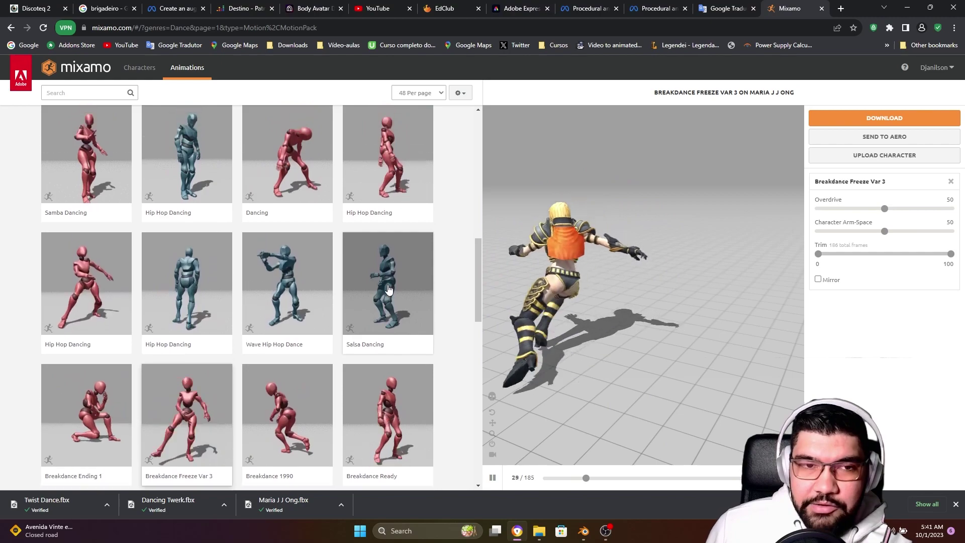
{"action": "scroll", "coordinate": [326, 266], "scroll_direction": "up", "scroll_amount": 2}
{"action": "left_click", "coordinate": [314, 241]}
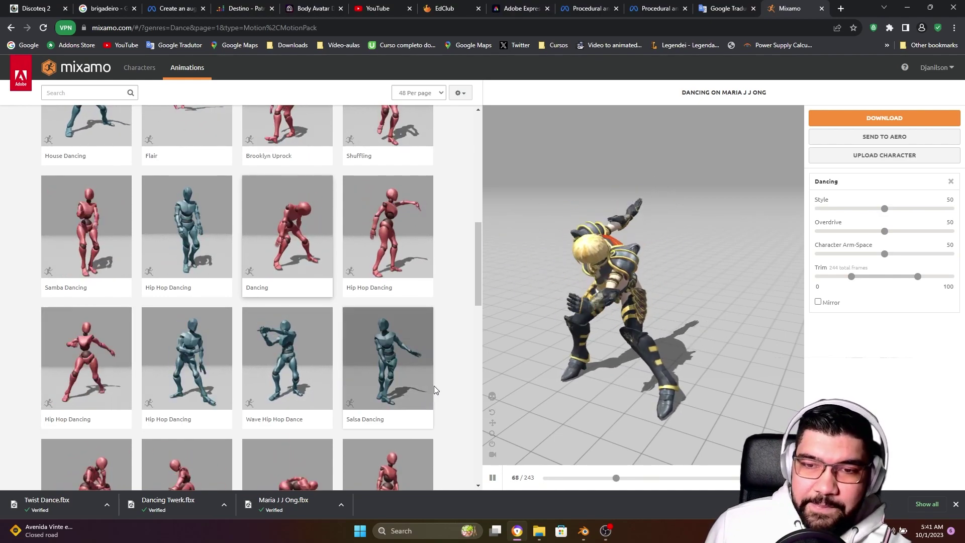
{"action": "left_click", "coordinate": [884, 119]}
{"action": "left_click", "coordinate": [623, 233]}
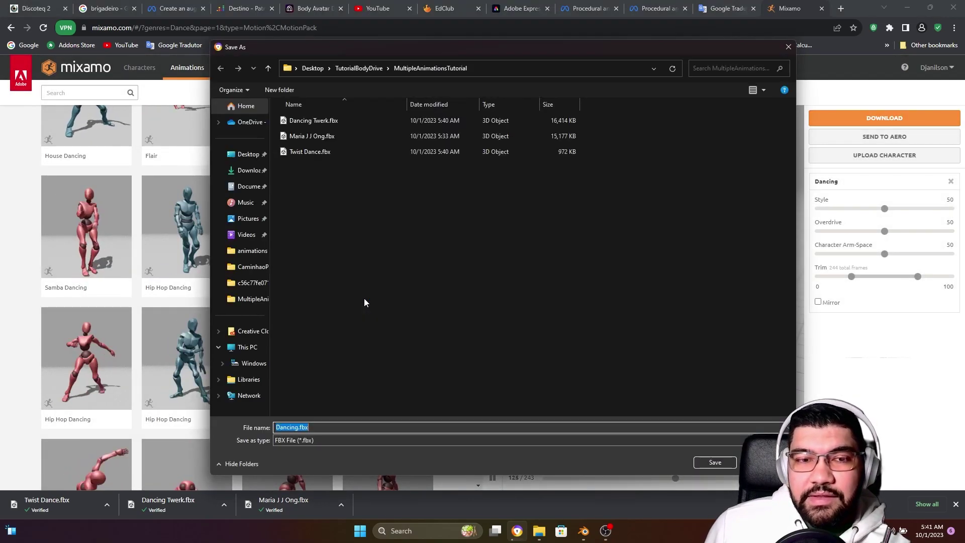
{"action": "left_click", "coordinate": [716, 461]}
Apply the Hip Hop Dancing animation beside Samba Dancing at the end of the results page and download it as FBX without skin.
{"action": "scroll", "coordinate": [308, 267], "scroll_direction": "down", "scroll_amount": 2}
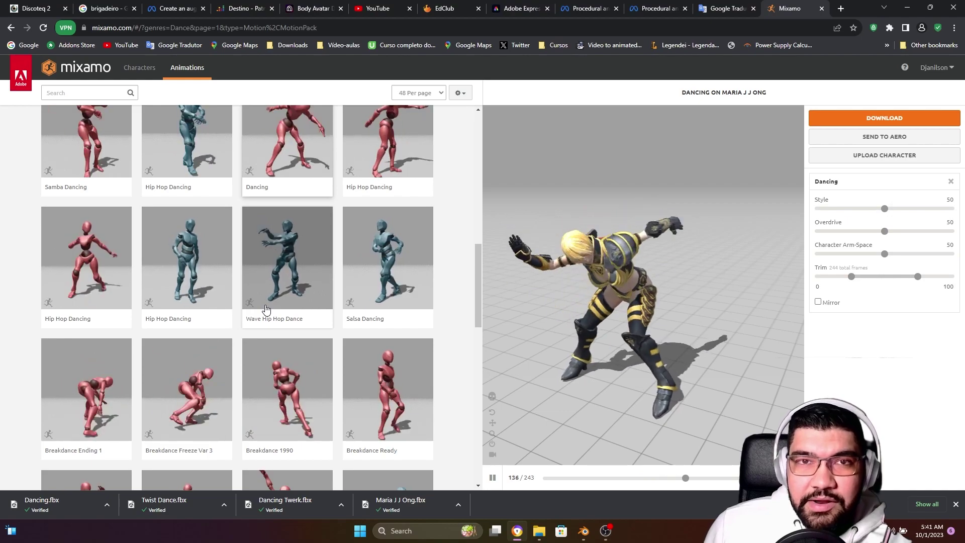
{"action": "scroll", "coordinate": [266, 309], "scroll_direction": "down", "scroll_amount": 6}
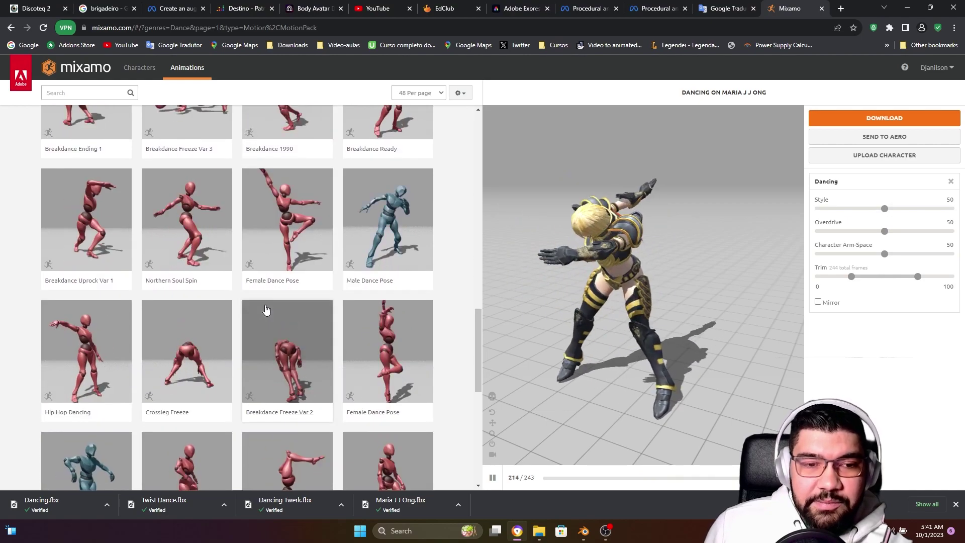
{"action": "scroll", "coordinate": [265, 308], "scroll_direction": "down", "scroll_amount": 8}
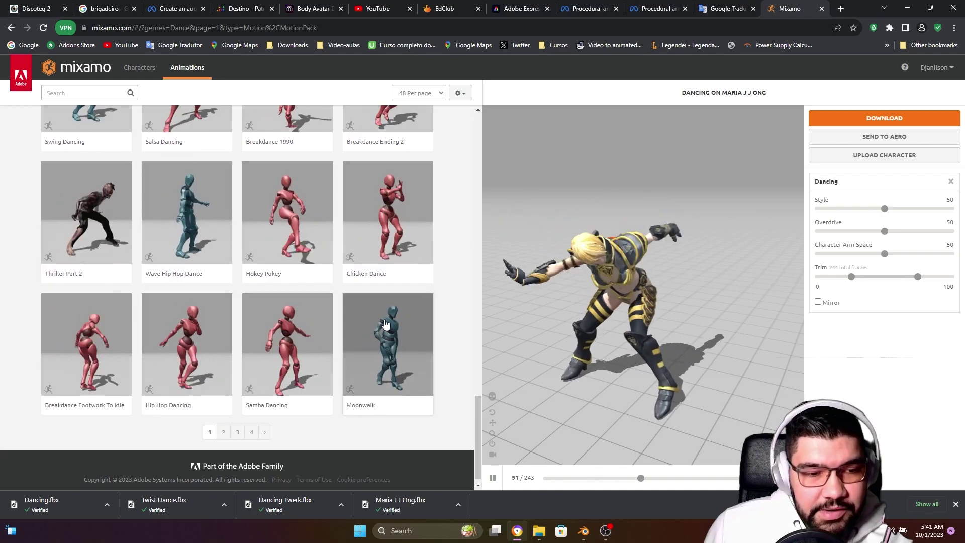
{"action": "left_click", "coordinate": [165, 323]}
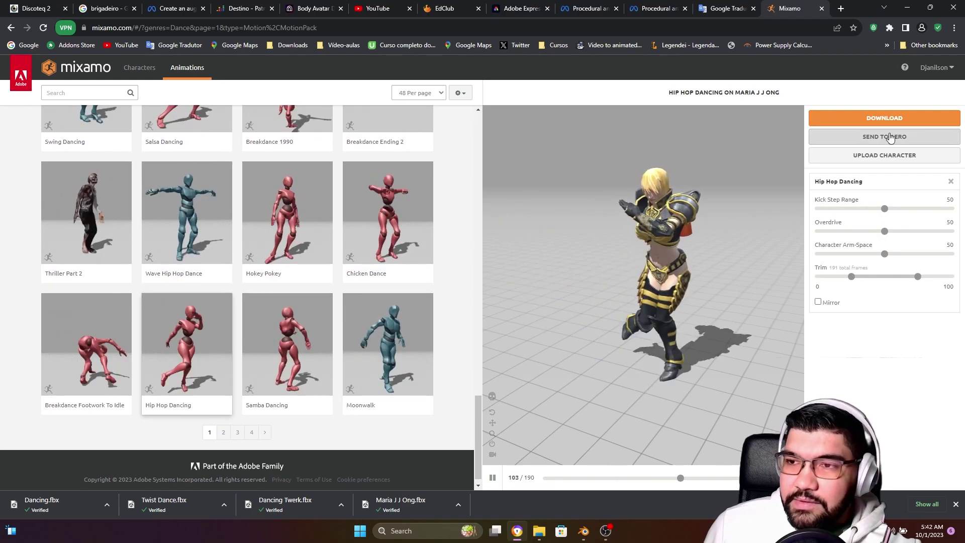
{"action": "left_click", "coordinate": [878, 119]}
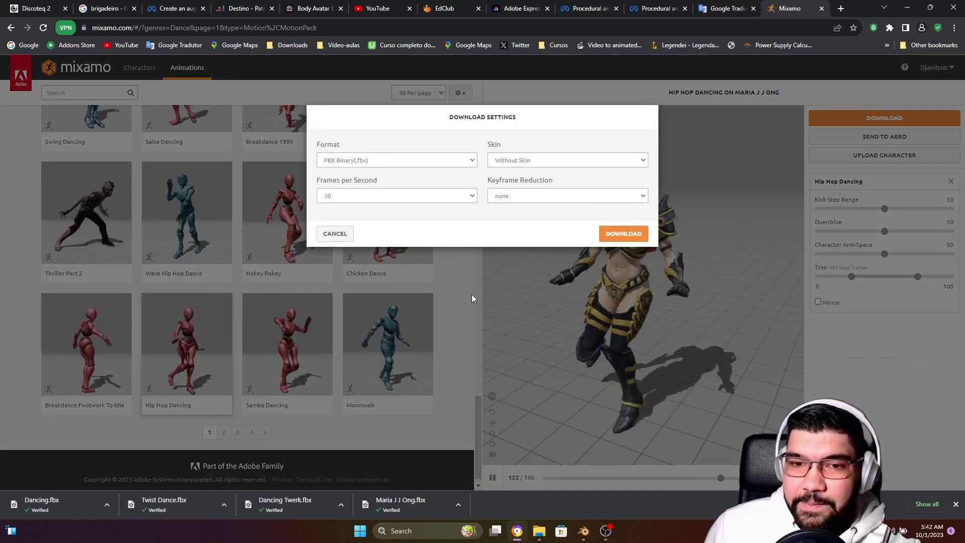
{"action": "left_click", "coordinate": [623, 234]}
Apply the Chicken Dance animation to the character and download it as FBX Binary without skin at 30 frames per second.
{"action": "scroll", "coordinate": [437, 339], "scroll_direction": "up", "scroll_amount": 1}
{"action": "left_click", "coordinate": [430, 329]}
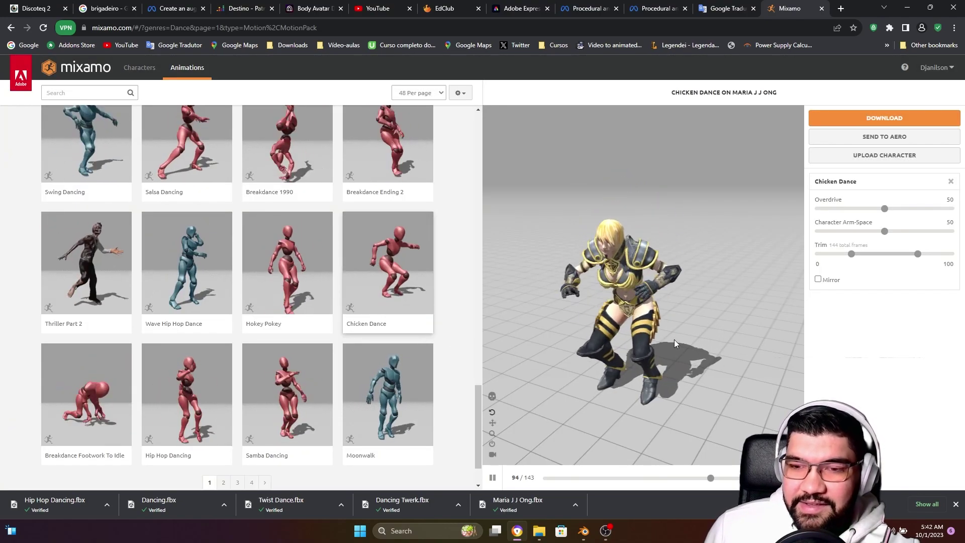
{"action": "left_click", "coordinate": [876, 119]}
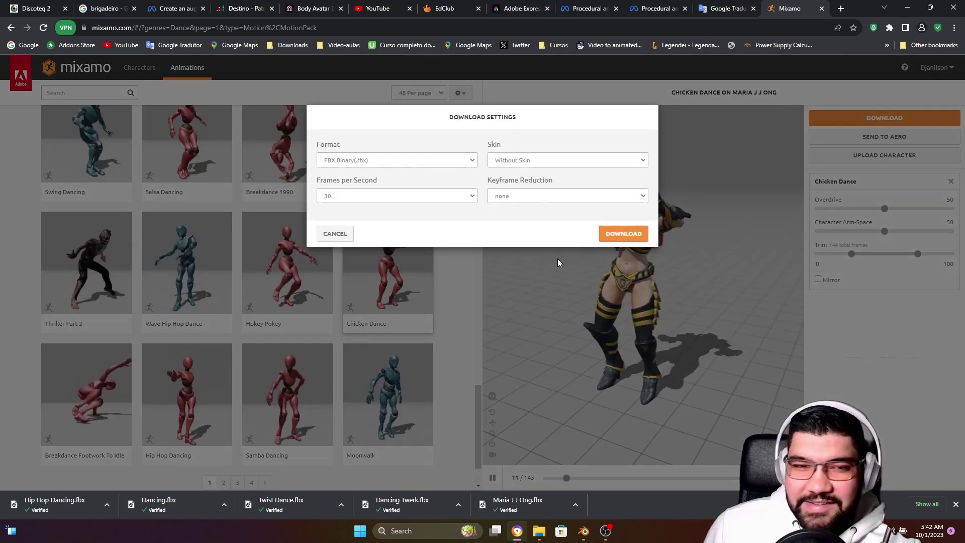
{"action": "left_click", "coordinate": [626, 240]}
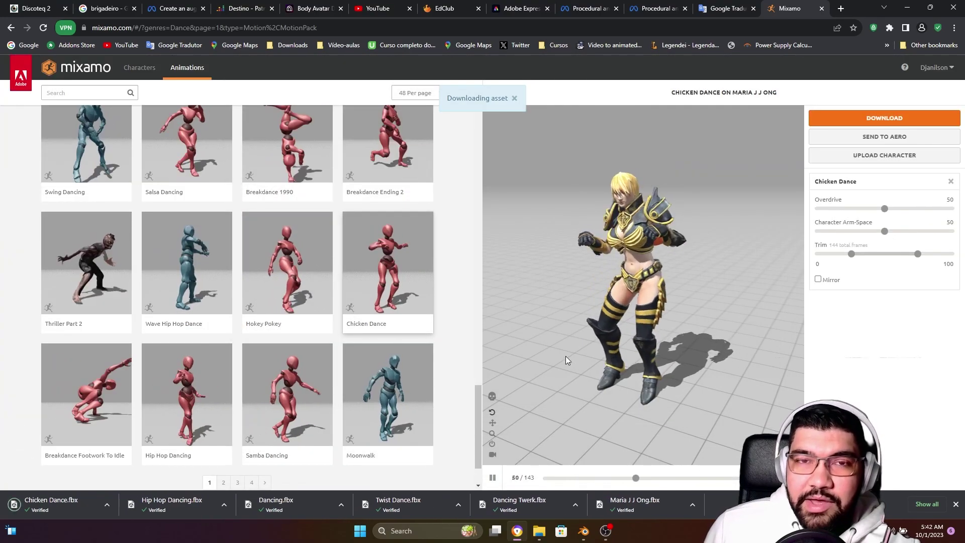
Switch to Blender and delete the default cube, camera and light from the scene.
{"action": "left_click", "coordinate": [584, 532]}
{"action": "middle_click_drag", "start_coordinate": [556, 257], "coordinate": [576, 269]}
{"action": "left_click_drag", "start_coordinate": [316, 203], "coordinate": [619, 389]}
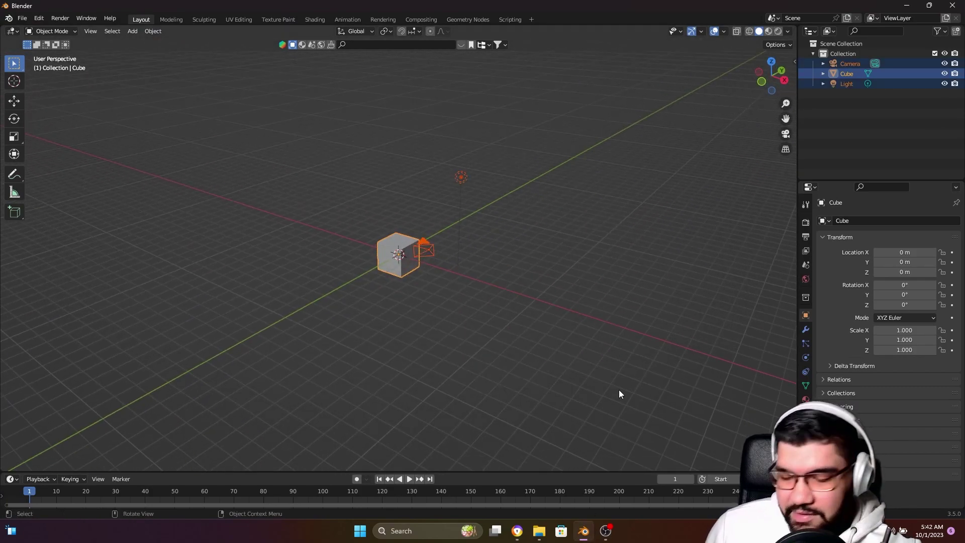
{"action": "key", "text": "Delete"}
{"action": "middle_click_drag", "start_coordinate": [413, 301], "coordinate": [428, 297]}
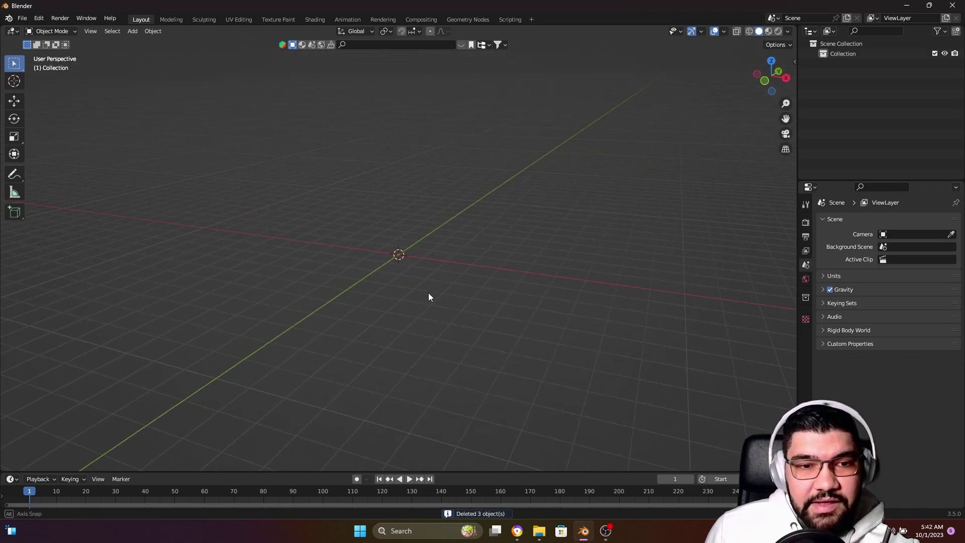
Import the downloaded dance FBX files together, including Chicken Dance, Dancing, Dancing Twerk and Hip Hop Dancing.
{"action": "left_click", "coordinate": [20, 19]}
{"action": "mouse_move", "coordinate": [66, 153]}
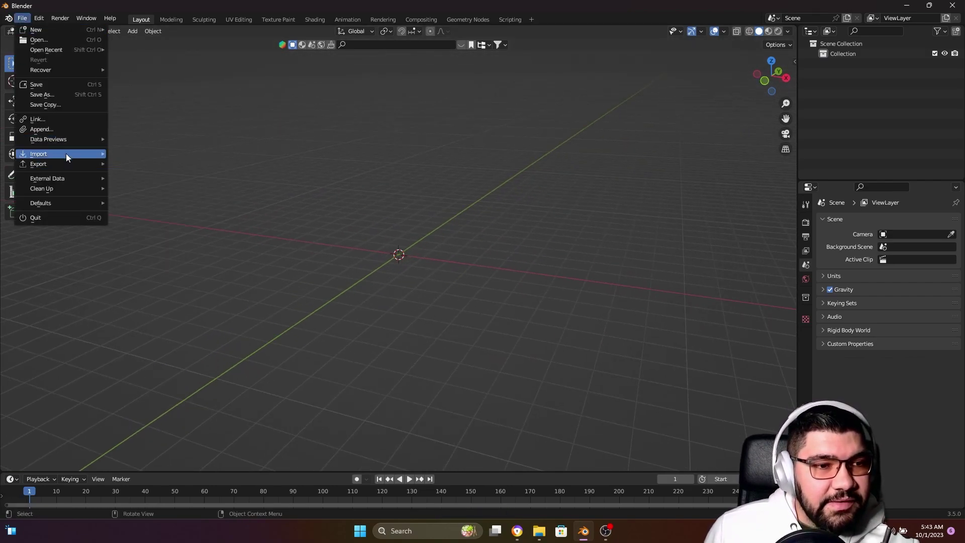
{"action": "left_click", "coordinate": [136, 253]}
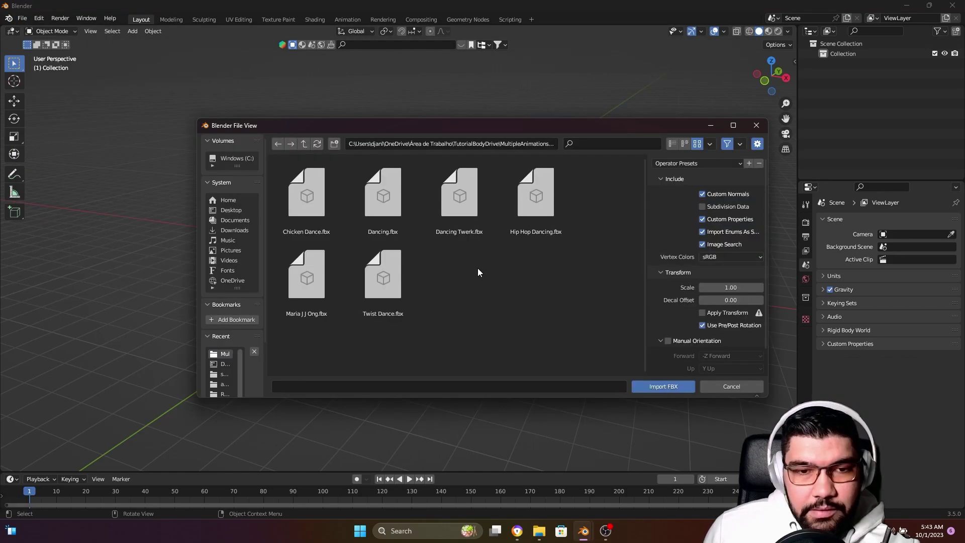
{"action": "left_click", "coordinate": [317, 198]}
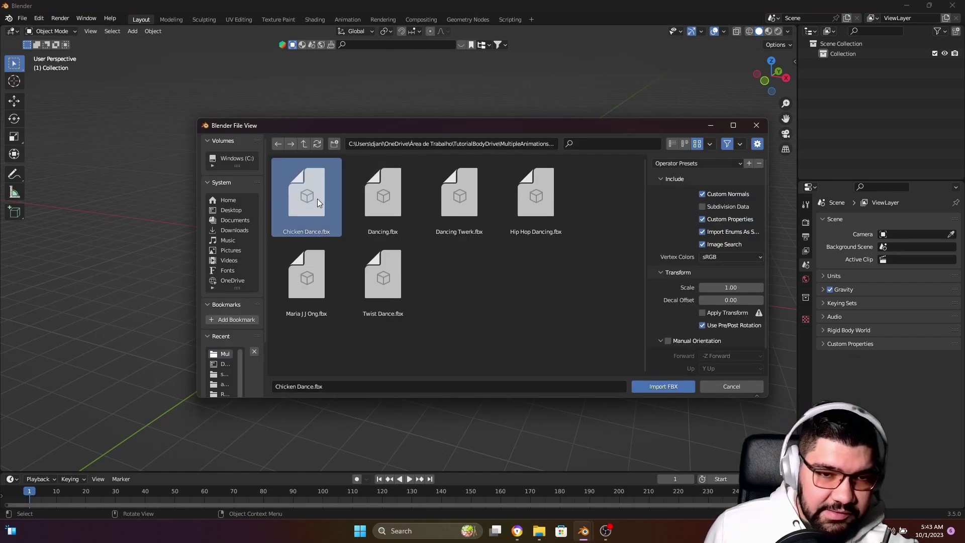
{"action": "left_click", "coordinate": [389, 203], "text": "ctrl"}
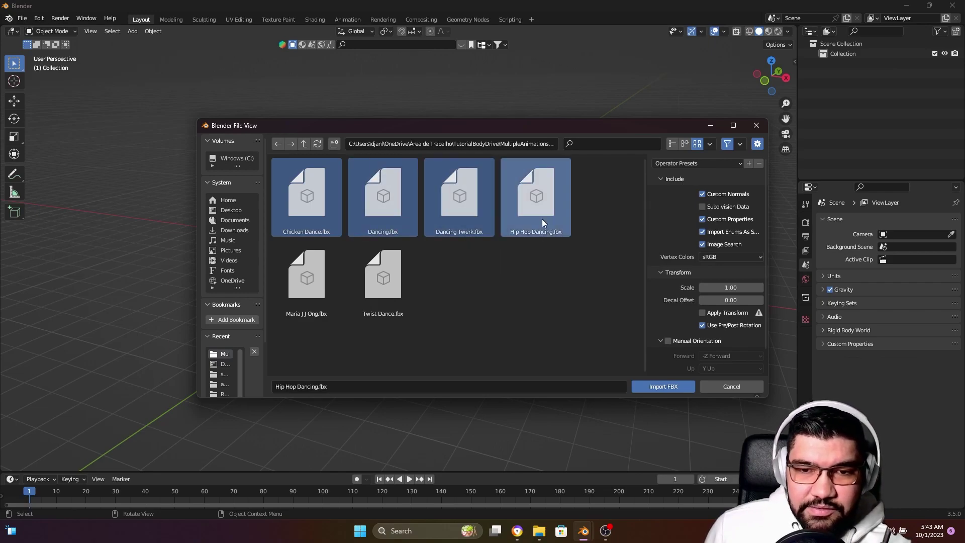
{"action": "left_click", "coordinate": [663, 387]}
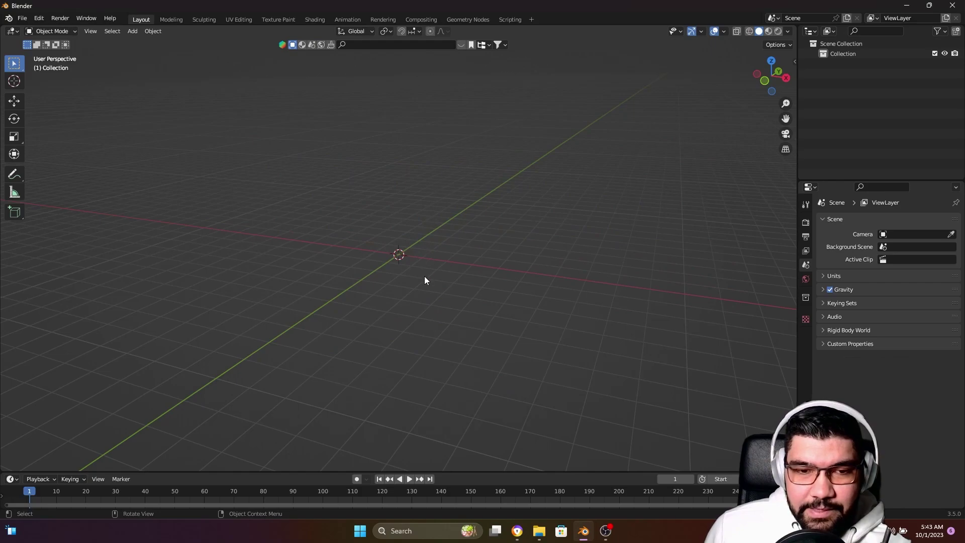
Enlarge the timeline area and move Armature.004 about 1.2 m along positive X, away from the character.
{"action": "scroll", "coordinate": [468, 255], "scroll_direction": "up", "scroll_amount": 2}
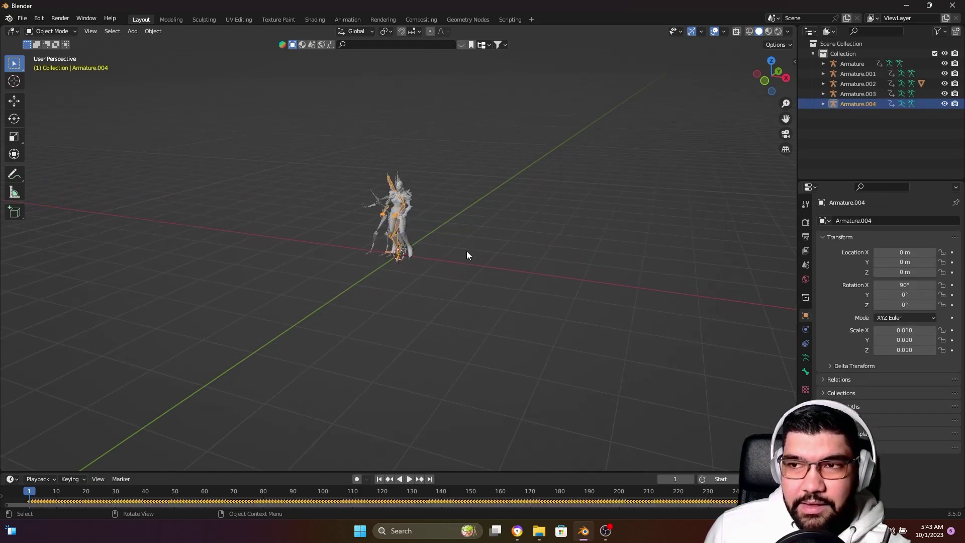
{"action": "middle_click_drag", "start_coordinate": [480, 261], "coordinate": [506, 258]}
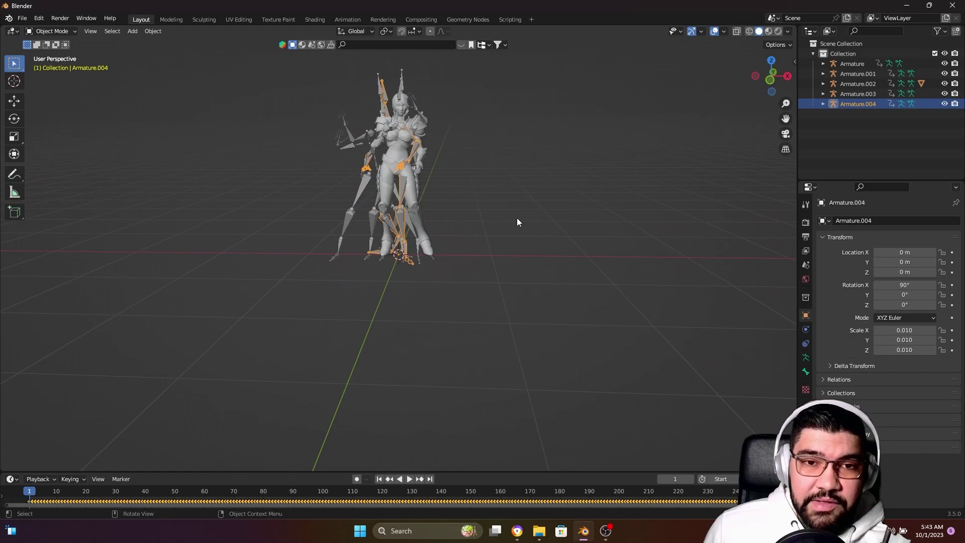
{"action": "middle_click_drag", "start_coordinate": [480, 183], "coordinate": [482, 235], "text": "shift"}
{"action": "left_click_drag", "start_coordinate": [484, 472], "coordinate": [502, 436]}
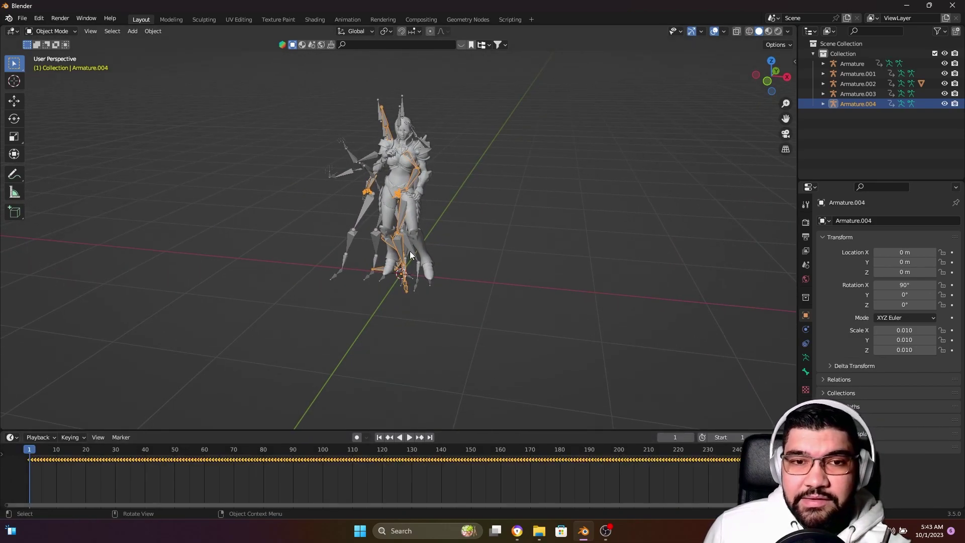
{"action": "scroll", "coordinate": [409, 251], "scroll_direction": "up", "scroll_amount": 3}
{"action": "middle_click_drag", "start_coordinate": [470, 169], "coordinate": [452, 239]}
{"action": "key", "text": "g"}
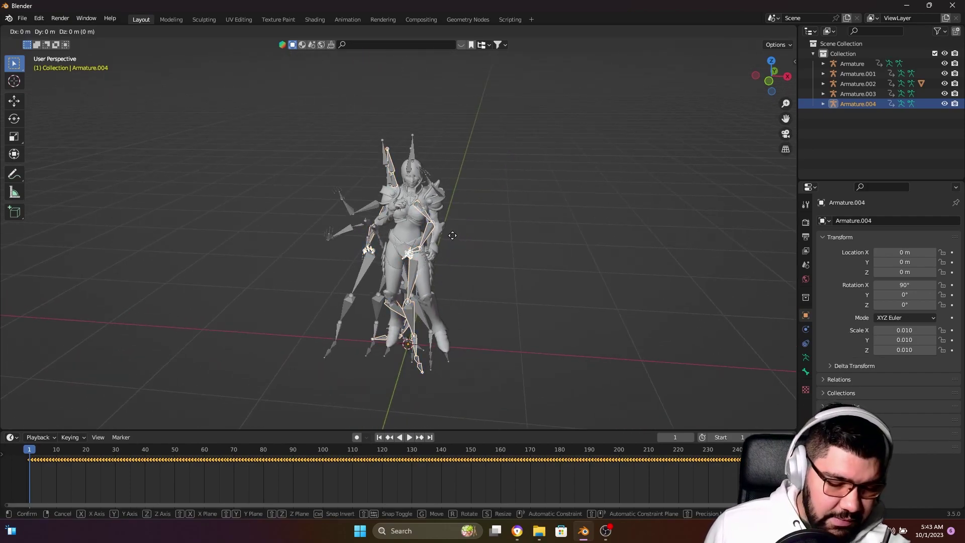
{"action": "left_click", "coordinate": [591, 254]}
{"action": "middle_click_drag", "start_coordinate": [615, 275], "coordinate": [679, 298]}
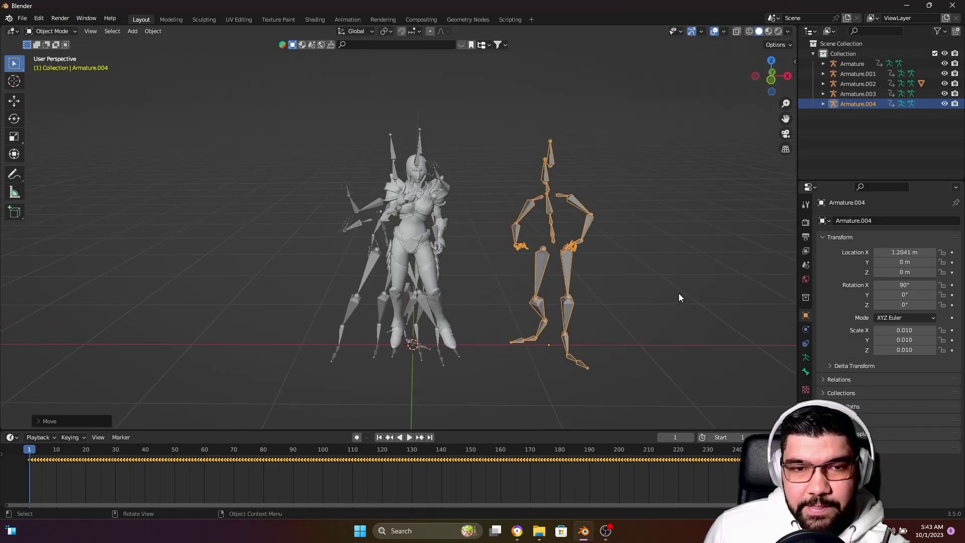
Move Armature about 1.26 m and Armature.001 about 2 m along negative X, away from the character.
{"action": "left_click", "coordinate": [396, 169]}
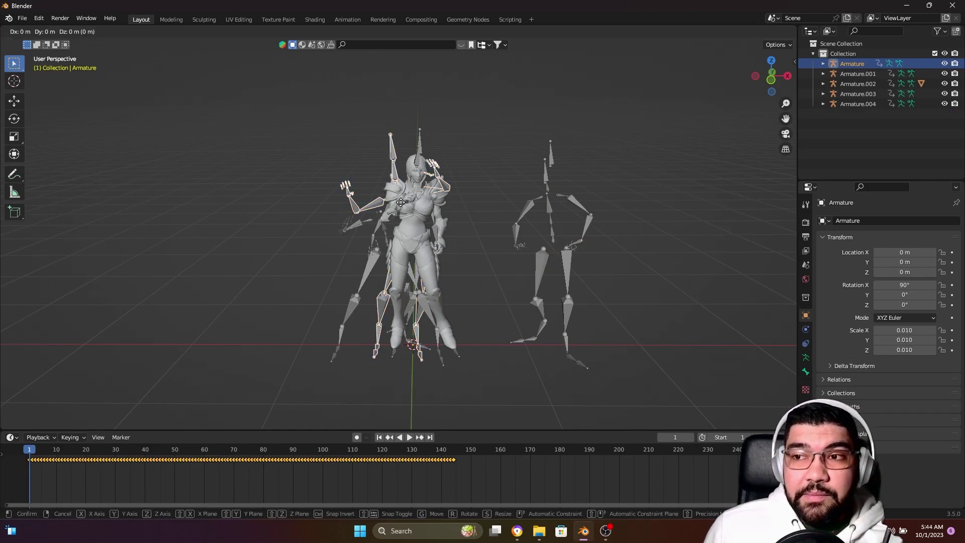
{"action": "key", "text": "x"}
{"action": "left_click", "coordinate": [368, 263]}
{"action": "left_click", "coordinate": [368, 262]}
{"action": "key", "text": "g"}
{"action": "key", "text": "x"}
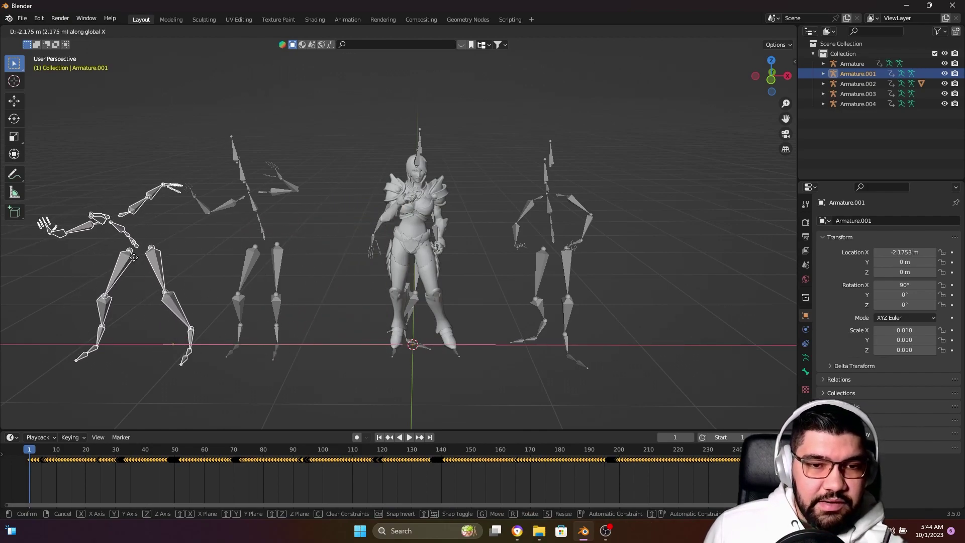
{"action": "left_click", "coordinate": [130, 258]}
Move Armature.003 out of the character mesh, about 2.17 m along positive X beyond Armature.004.
{"action": "left_click", "coordinate": [405, 303]}
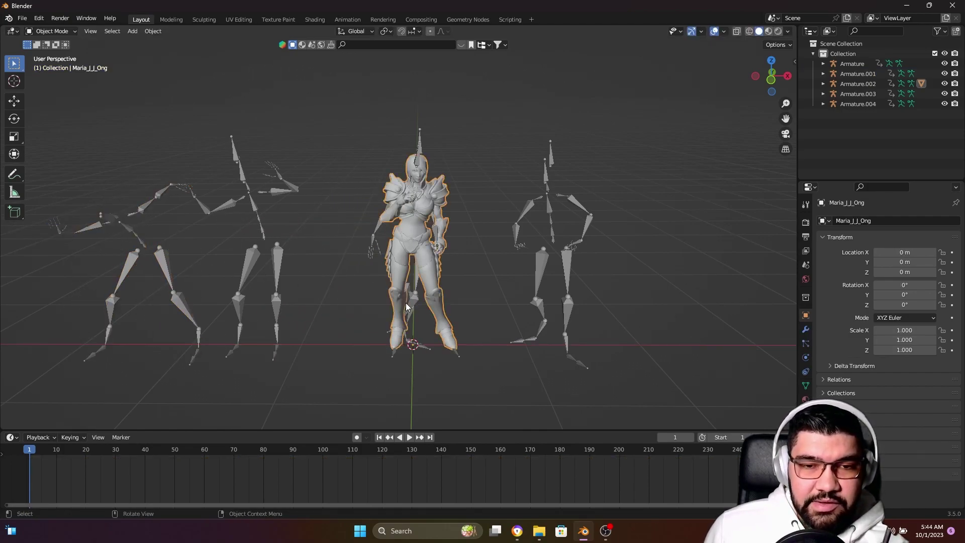
{"action": "left_click", "coordinate": [412, 307]}
{"action": "key", "text": "g"}
{"action": "key", "text": "x"}
{"action": "left_click", "coordinate": [660, 311]}
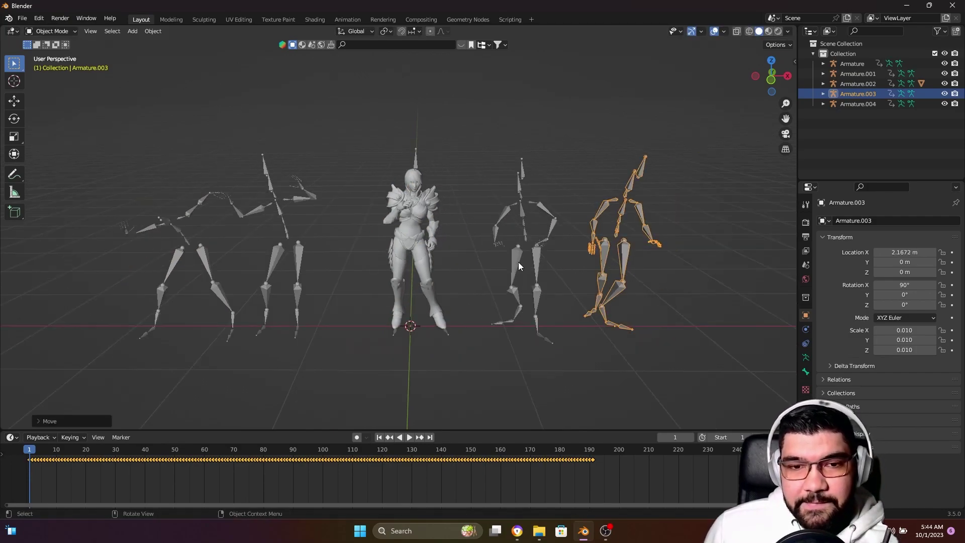
Delete the four armatures without a mesh on both sides of the character, keeping only Armature.002 with the skinned model.
{"action": "left_click", "coordinate": [523, 217]}
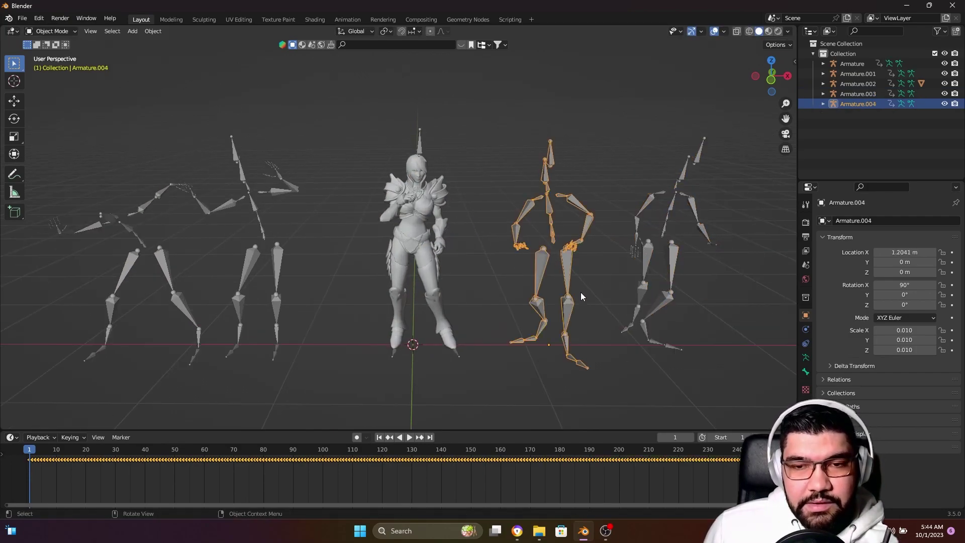
{"action": "left_click", "coordinate": [640, 265]}
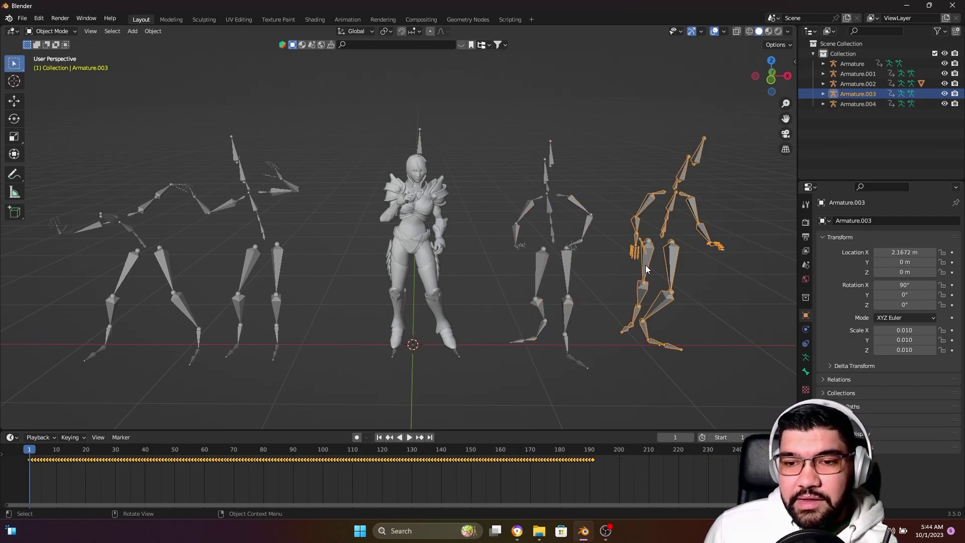
{"action": "left_click", "coordinate": [158, 210]}
{"action": "left_click", "coordinate": [255, 186]}
{"action": "left_click", "coordinate": [254, 215]}
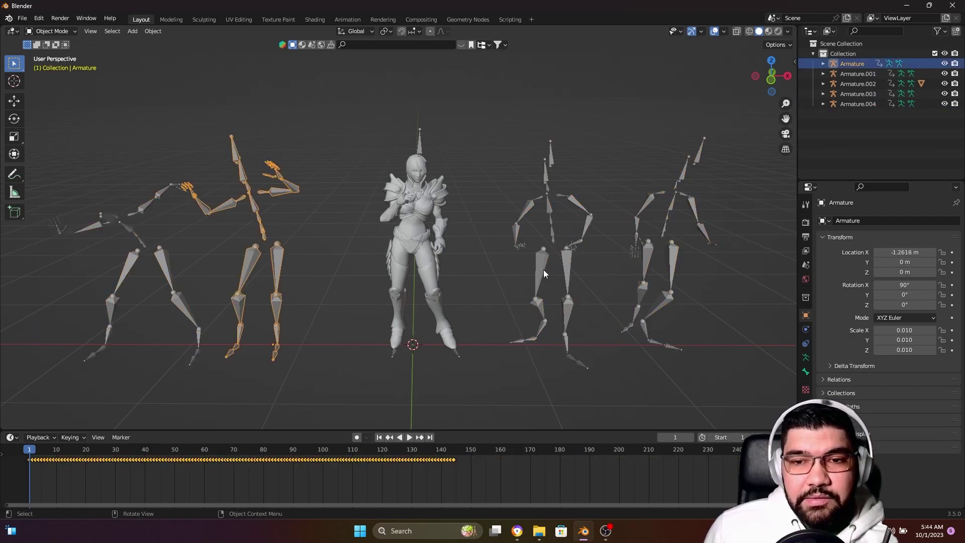
{"action": "scroll", "coordinate": [544, 270], "scroll_direction": "down", "scroll_amount": 2}
{"action": "left_click_drag", "start_coordinate": [478, 133], "coordinate": [689, 359]}
{"action": "left_click_drag", "start_coordinate": [128, 162], "coordinate": [346, 369], "text": "shift"}
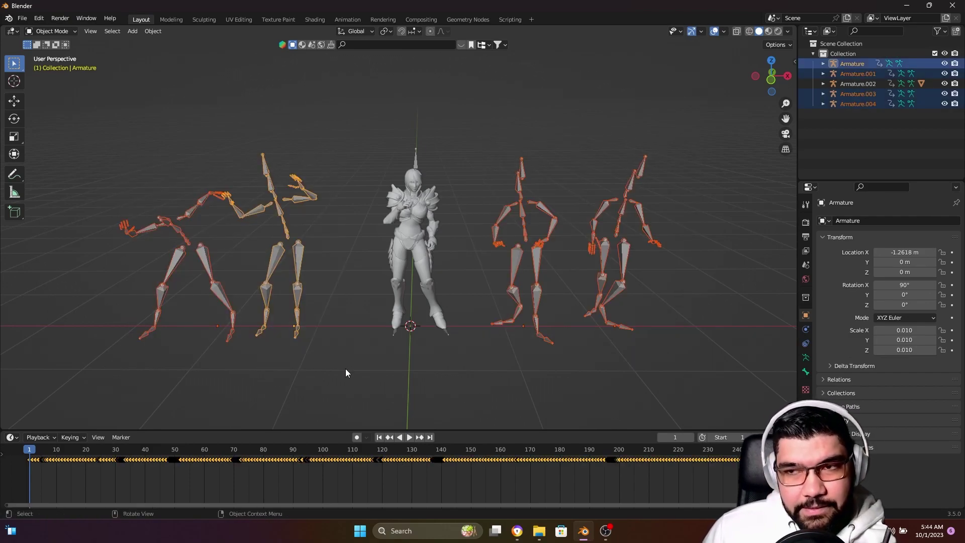
{"action": "key", "text": "Delete"}
{"action": "scroll", "coordinate": [470, 279], "scroll_direction": "up", "scroll_amount": 3}
{"action": "left_click", "coordinate": [439, 95]}
{"action": "middle_click_drag", "start_coordinate": [556, 160], "coordinate": [586, 195]}
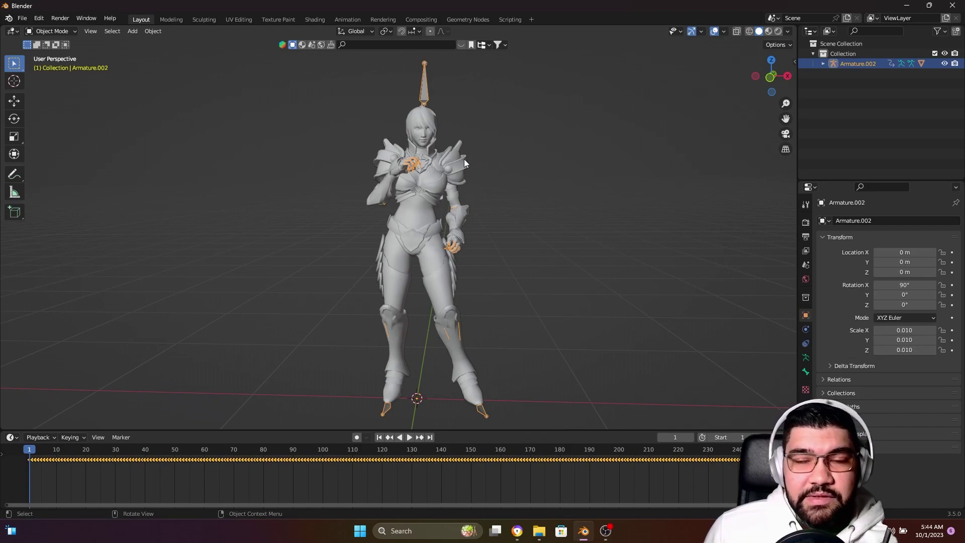
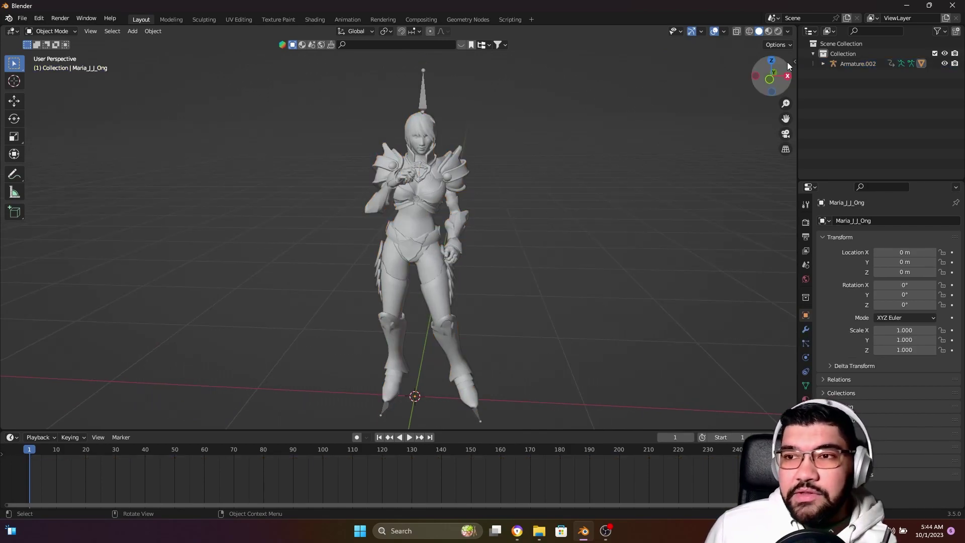
Examine the file's stored actions in the outliner's Blender File display mode and return it to View Layer.
{"action": "left_click", "coordinate": [832, 31]}
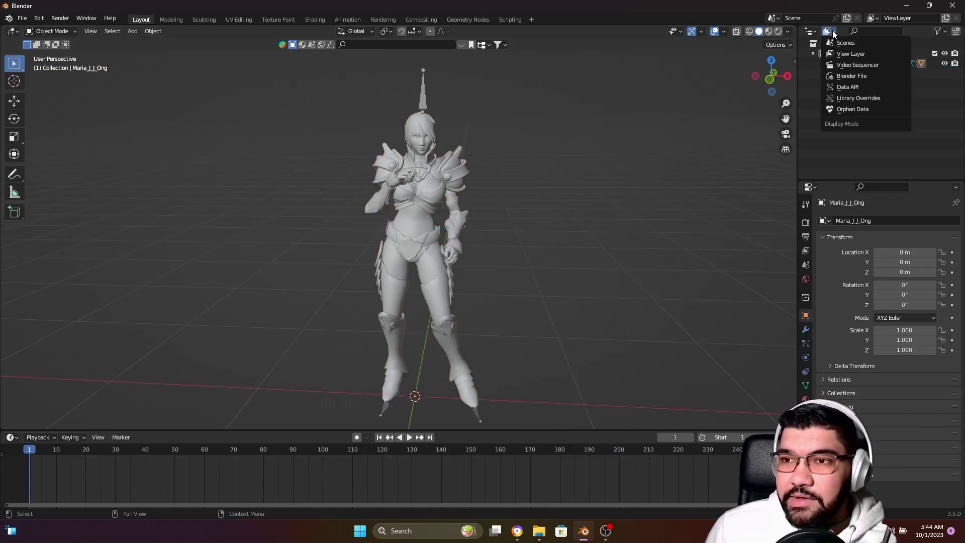
{"action": "left_click", "coordinate": [864, 77]}
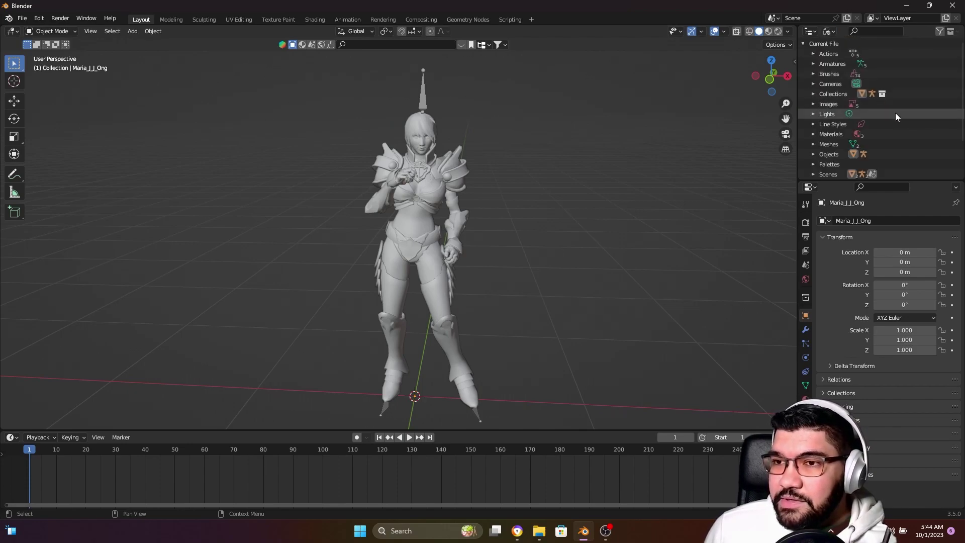
{"action": "left_click", "coordinate": [812, 53]}
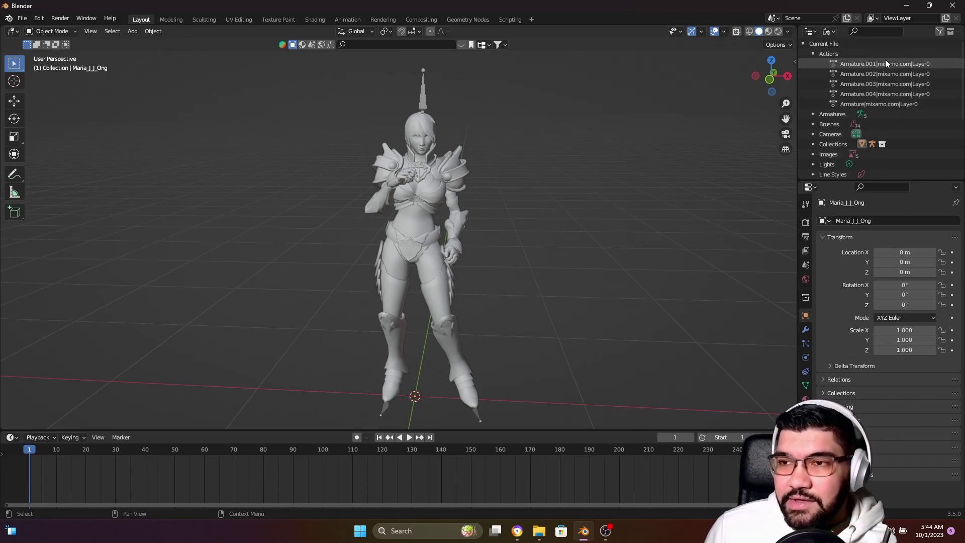
{"action": "left_click", "coordinate": [829, 31]}
{"action": "left_click", "coordinate": [851, 54]}
Enlarge the timeline area and change it to a Dope Sheet in Action Editor mode.
{"action": "scroll", "coordinate": [336, 288], "scroll_direction": "down", "scroll_amount": 2}
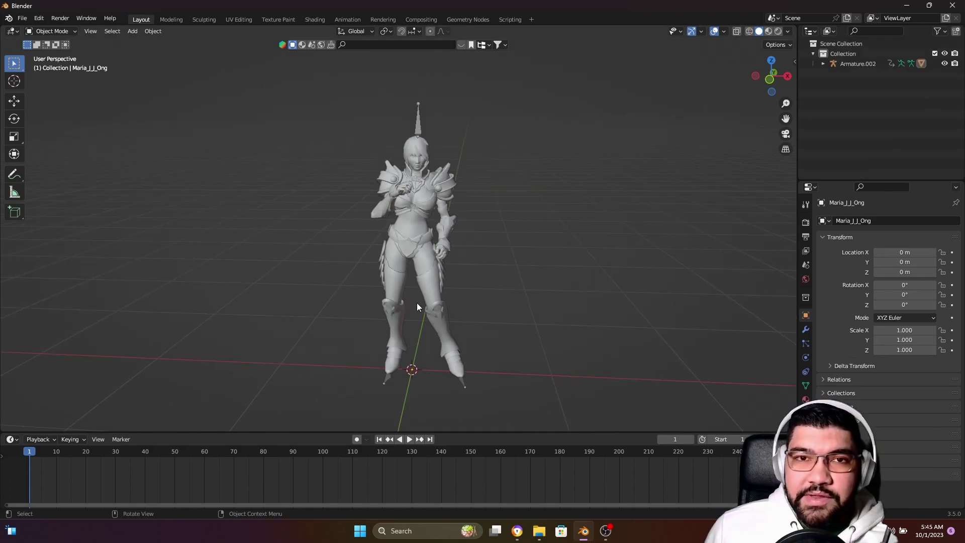
{"action": "left_click_drag", "start_coordinate": [524, 434], "coordinate": [524, 395]}
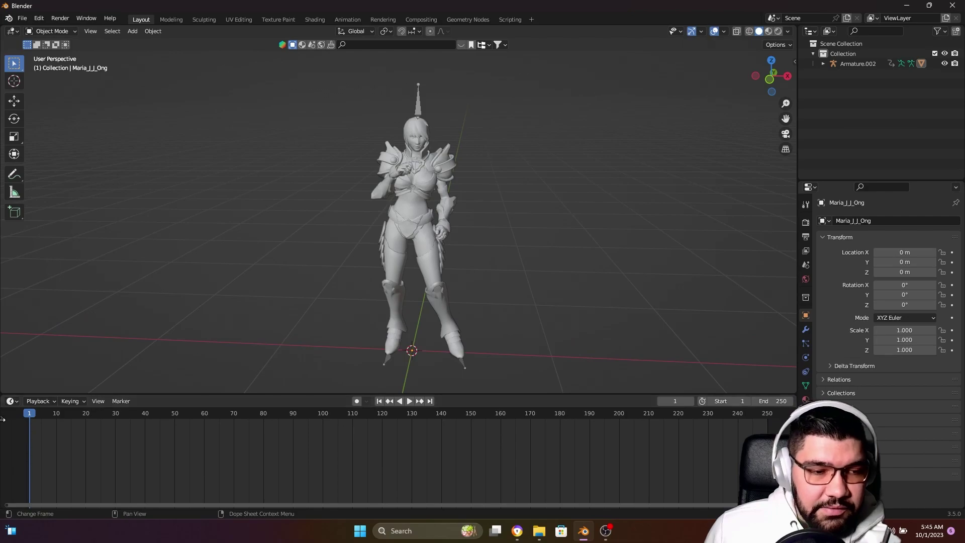
{"action": "left_click", "coordinate": [15, 401]}
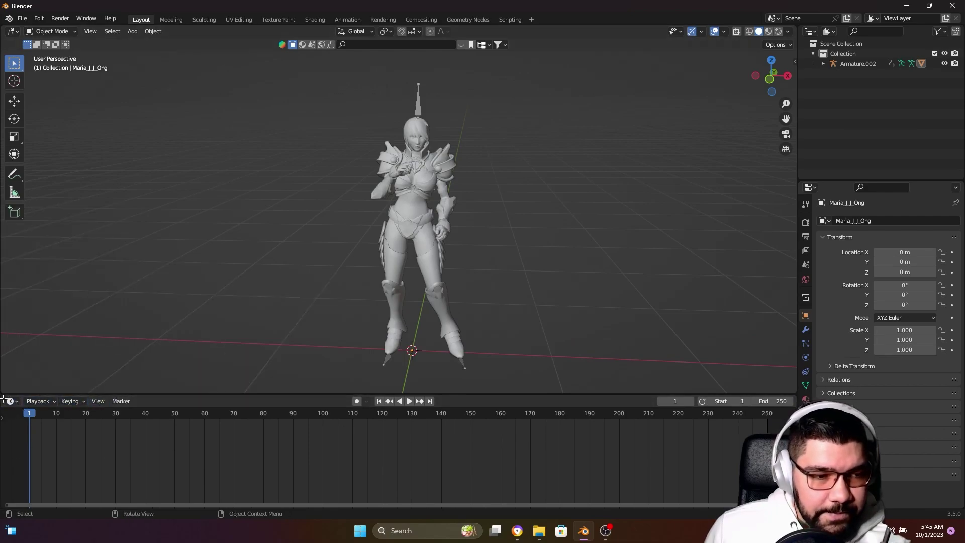
{"action": "left_click", "coordinate": [13, 402]}
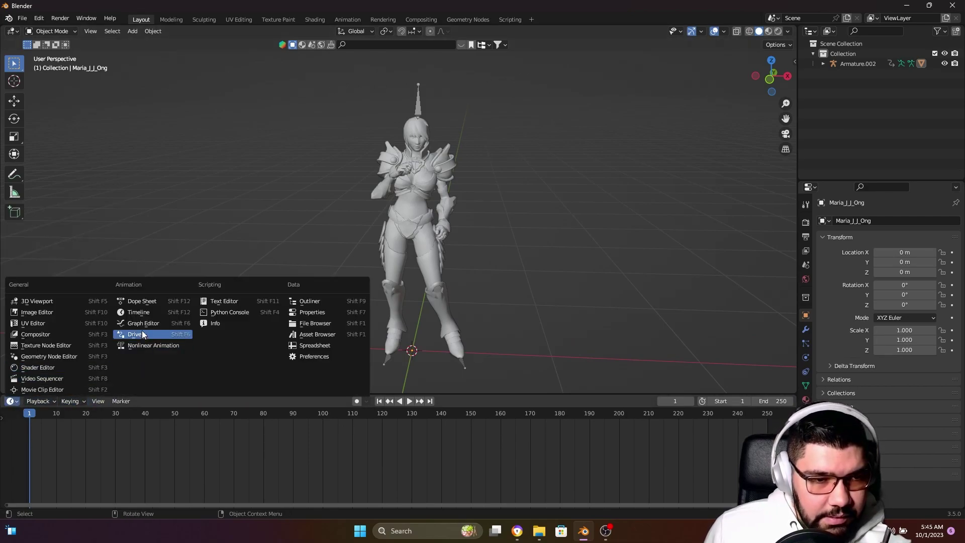
{"action": "left_click", "coordinate": [148, 303]}
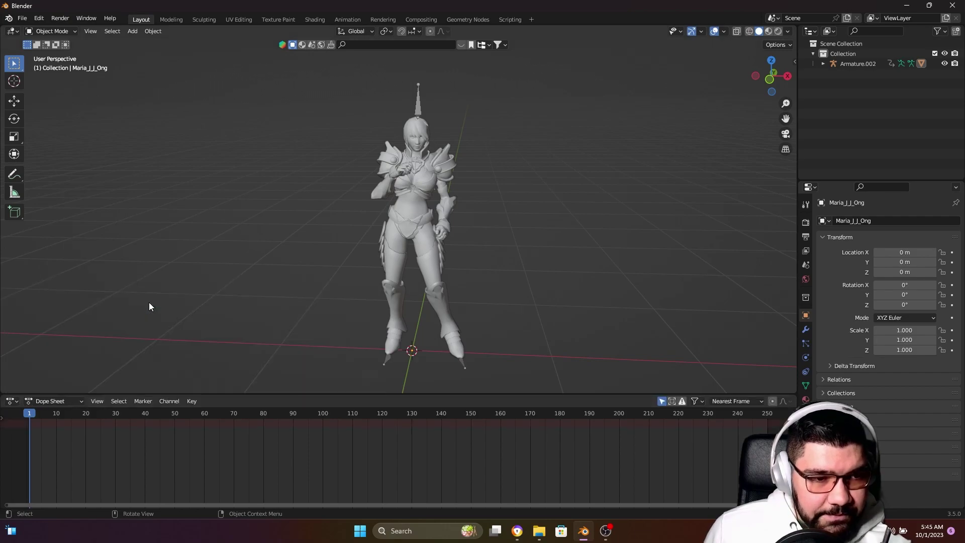
{"action": "left_click", "coordinate": [38, 402]}
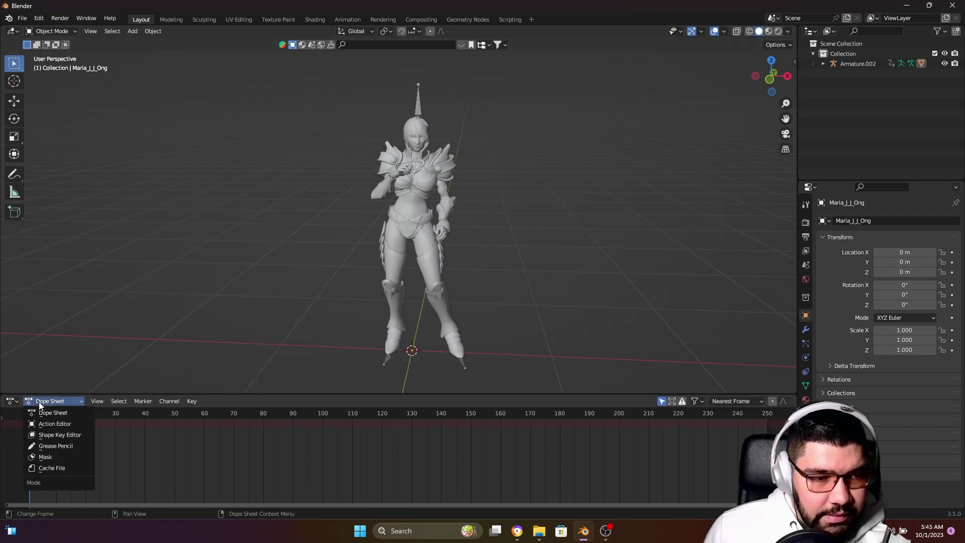
{"action": "left_click", "coordinate": [63, 425]}
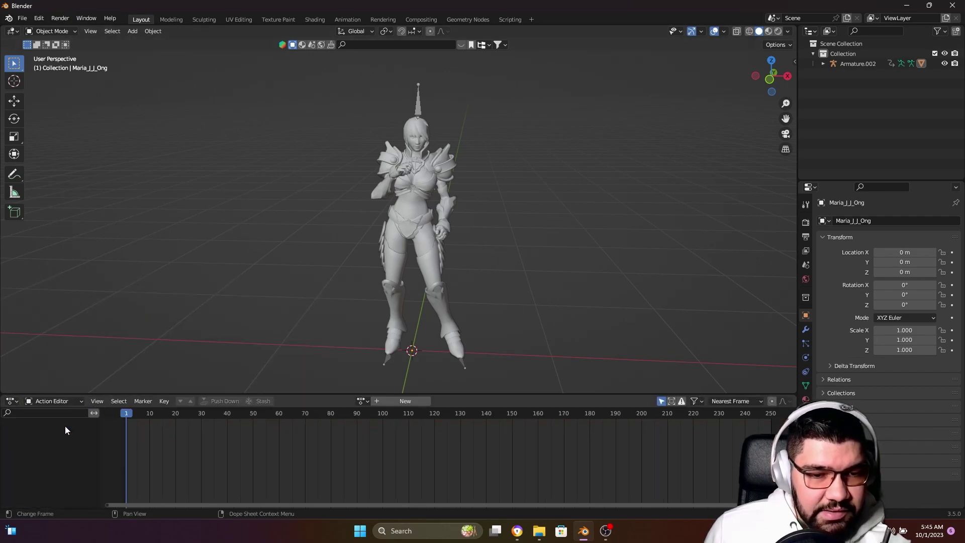
Select the character's armature and play its assigned action to identify the dance.
{"action": "left_click", "coordinate": [362, 401]}
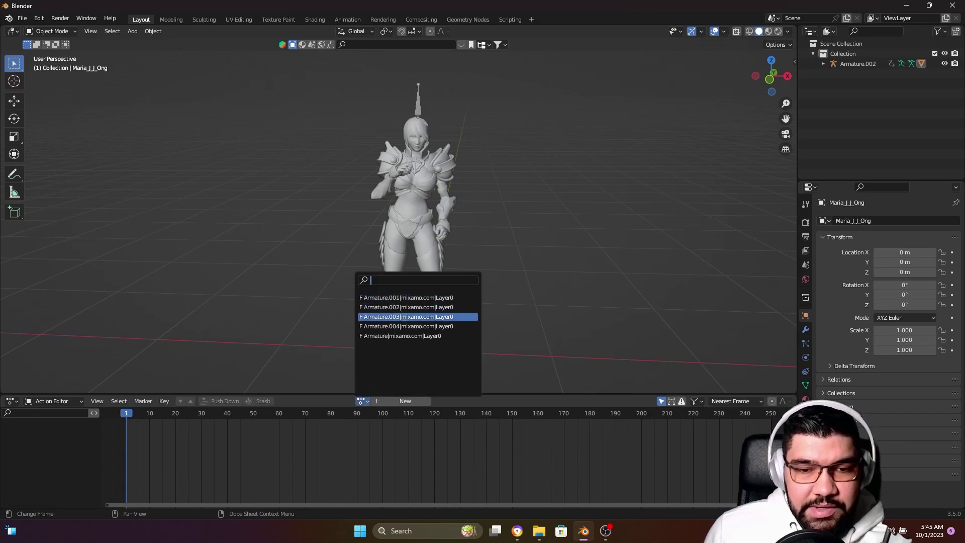
{"action": "left_click", "coordinate": [417, 109]}
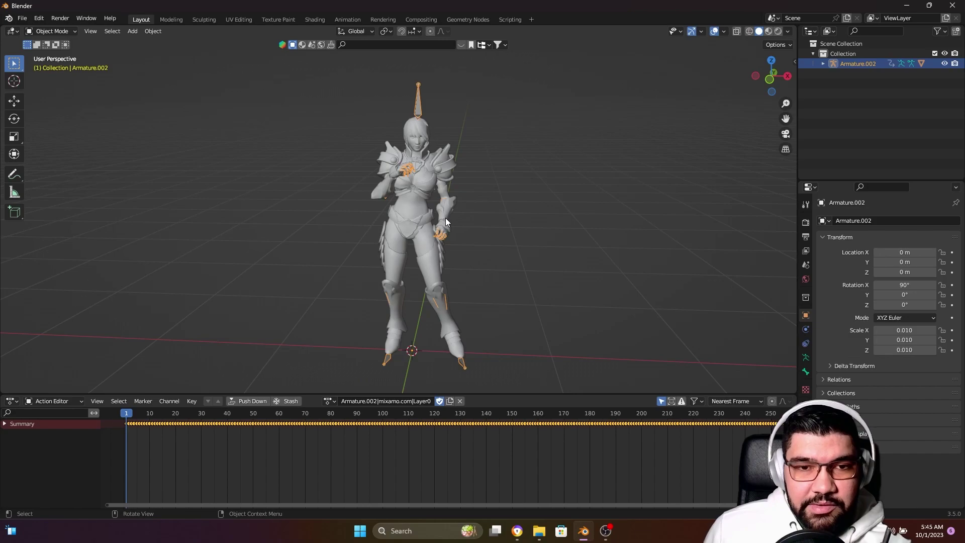
{"action": "key", "text": "space"}
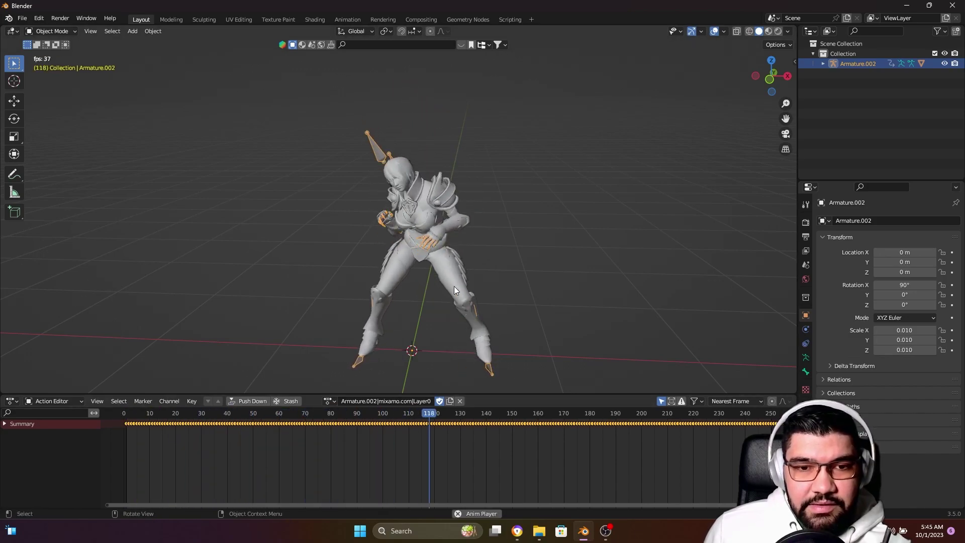
{"action": "key", "text": "space"}
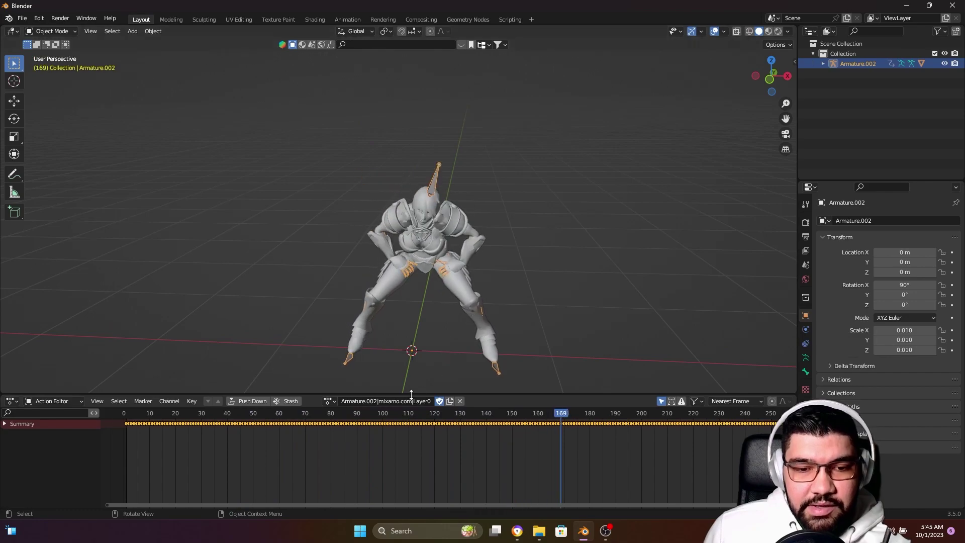
Rename the armature's current action as twerk.
{"action": "left_click", "coordinate": [397, 404]}
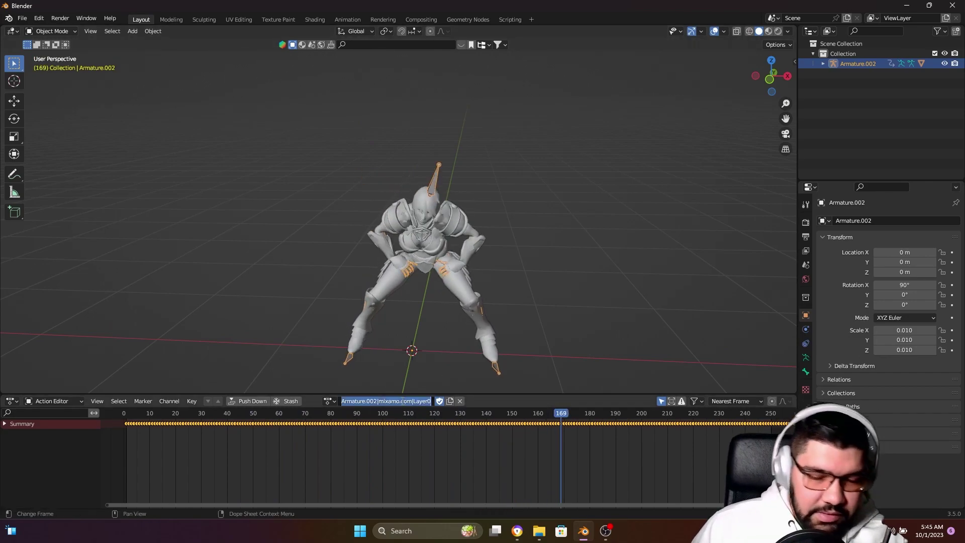
{"action": "type", "text": "twe"}
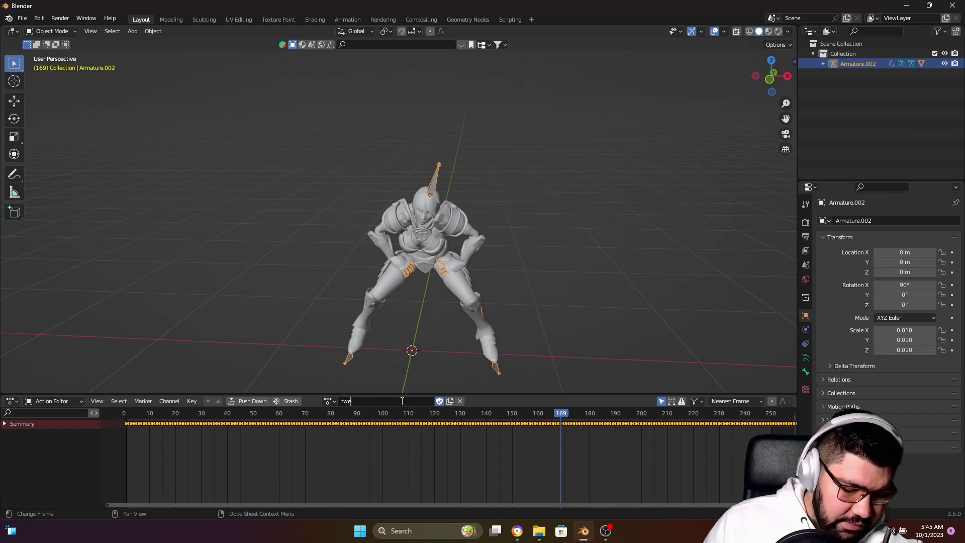
{"action": "type", "text": "rk"}
{"action": "key", "text": "Return"}
Assign the Armature.001 Mixamo action to the armature, rename it as armsShaking and preview its motion at other frames.
{"action": "left_click", "coordinate": [347, 400]}
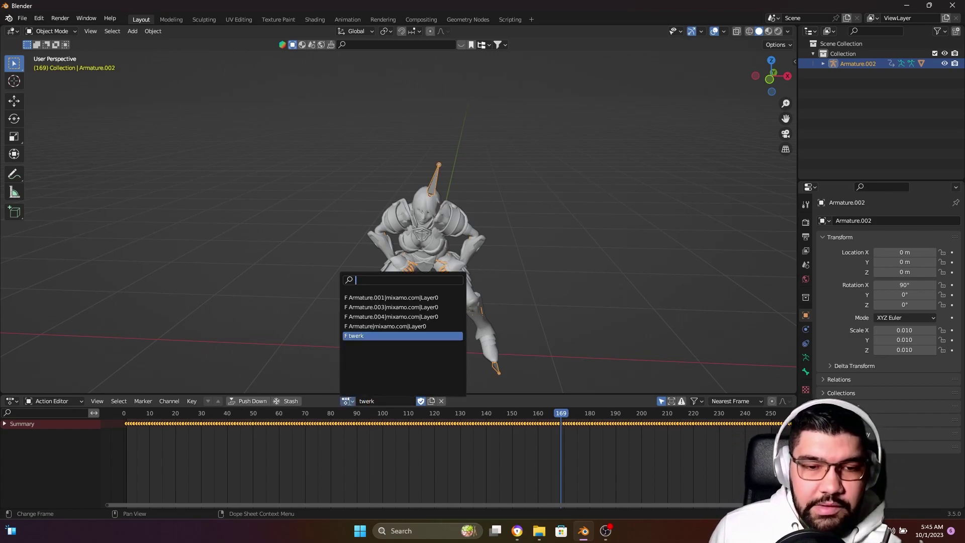
{"action": "left_click", "coordinate": [382, 297]}
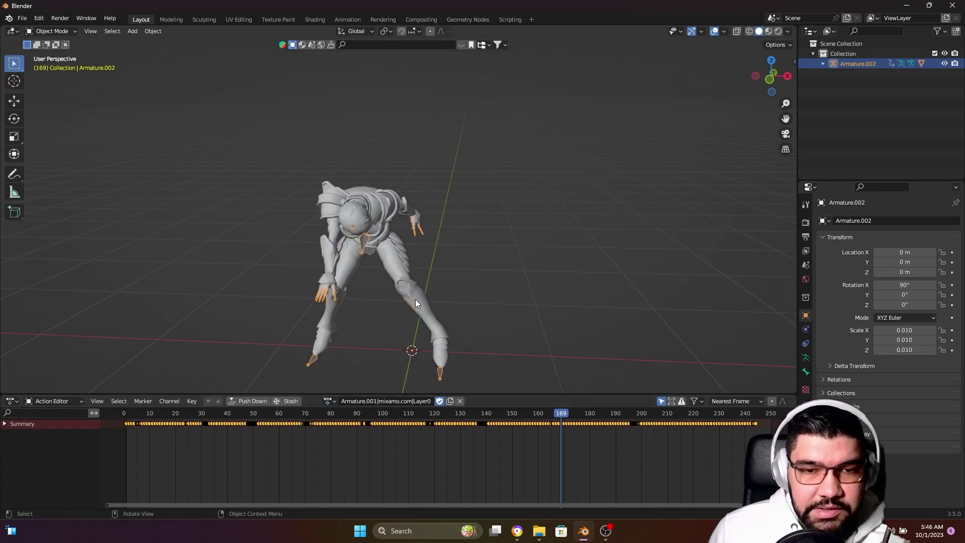
{"action": "left_click_drag", "start_coordinate": [554, 420], "coordinate": [483, 437]}
{"action": "double_click", "coordinate": [385, 400]}
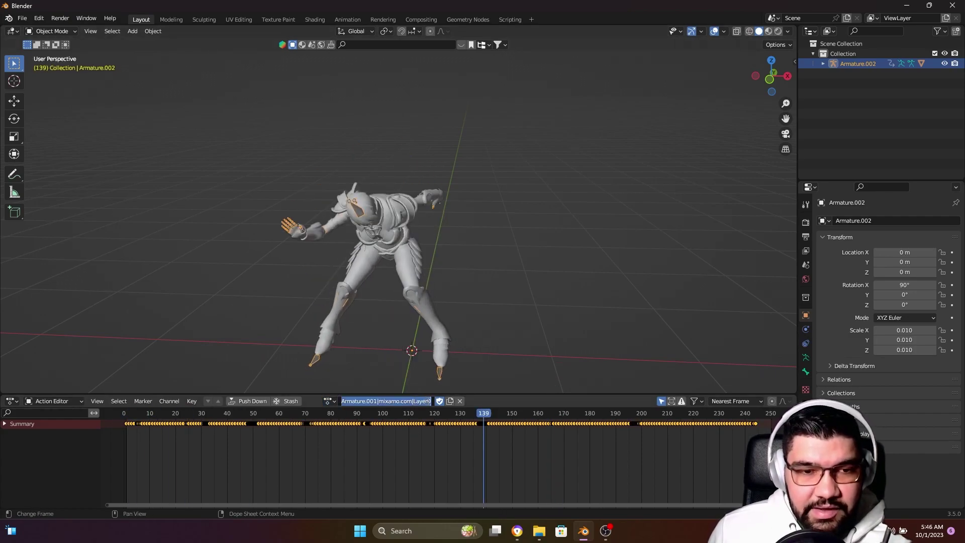
{"action": "type", "text": "arms"}
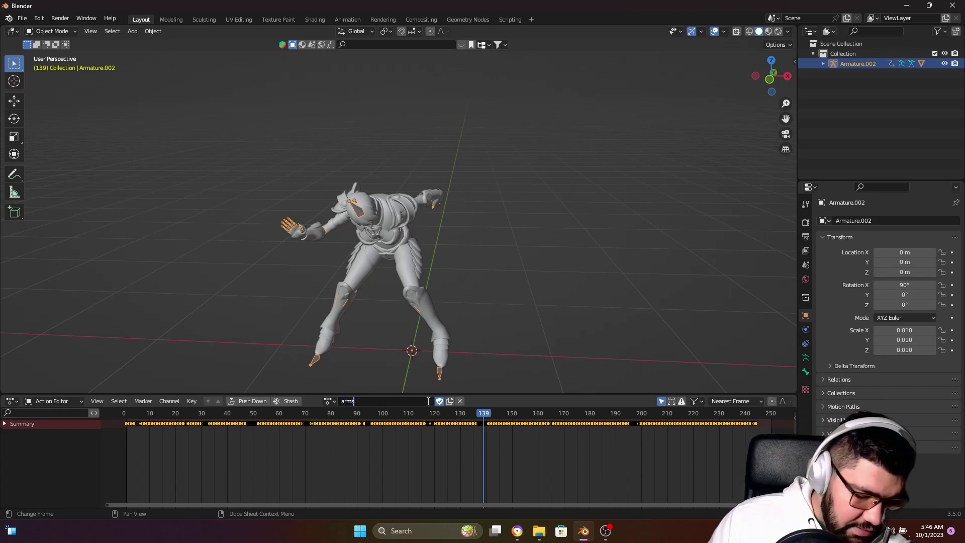
{"action": "type", "text": "Shaking"}
{"action": "key", "text": "Return"}
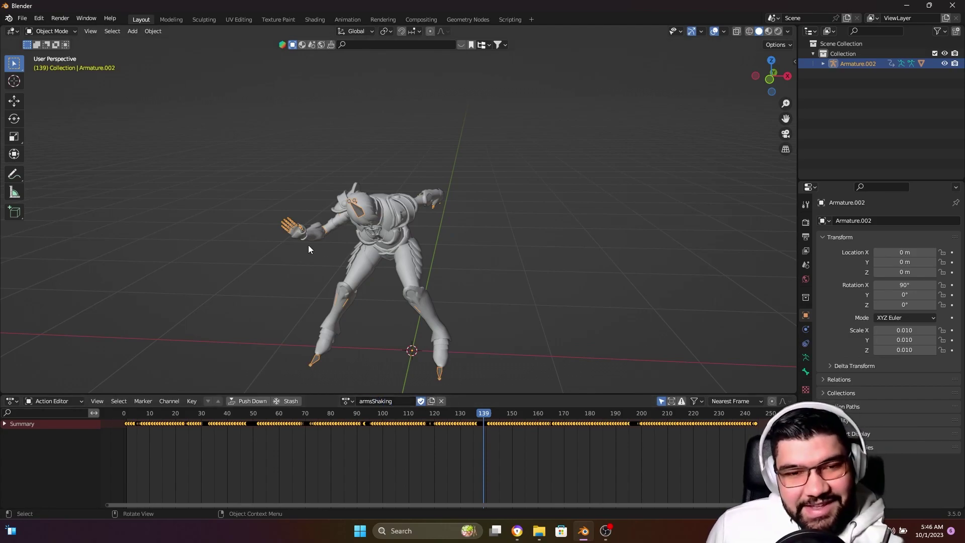
{"action": "left_click", "coordinate": [367, 320]}
{"action": "left_click", "coordinate": [266, 411]}
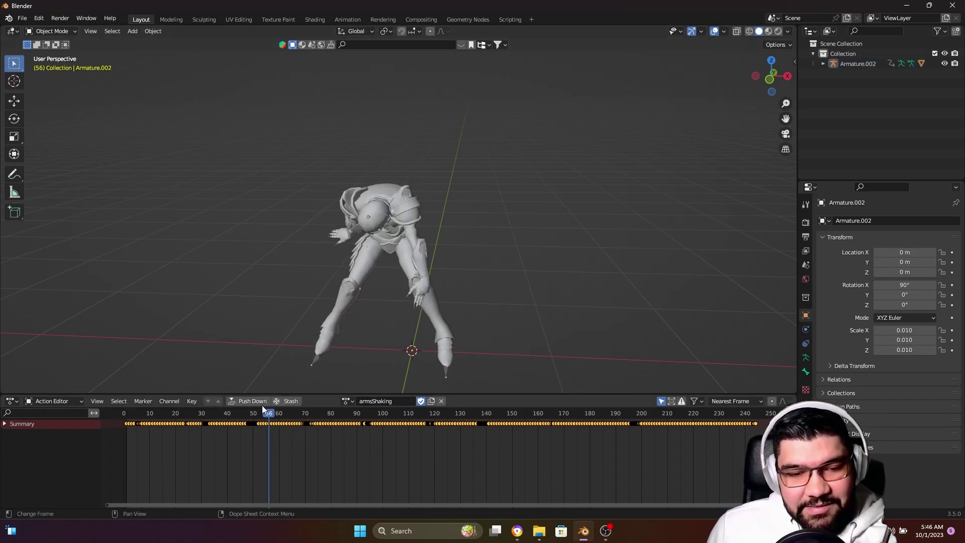
Assign the Armature.003 Mixamo action, scrub through it to identify the dance and rename it as hiphop.
{"action": "left_click", "coordinate": [347, 400]}
{"action": "key", "text": "Up"}
{"action": "key", "text": "Up"}
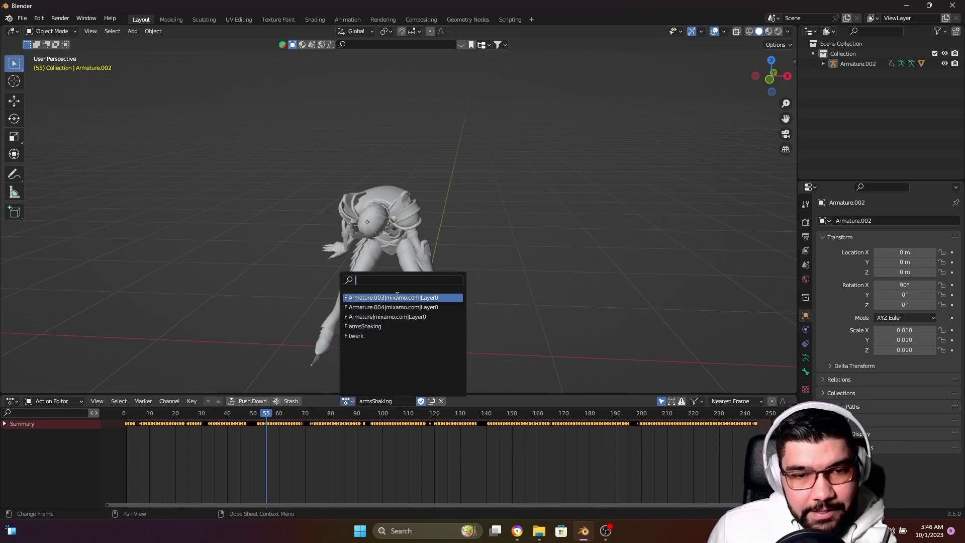
{"action": "key", "text": "Return"}
{"action": "left_click_drag", "start_coordinate": [249, 411], "coordinate": [610, 415]}
{"action": "double_click", "coordinate": [402, 401]}
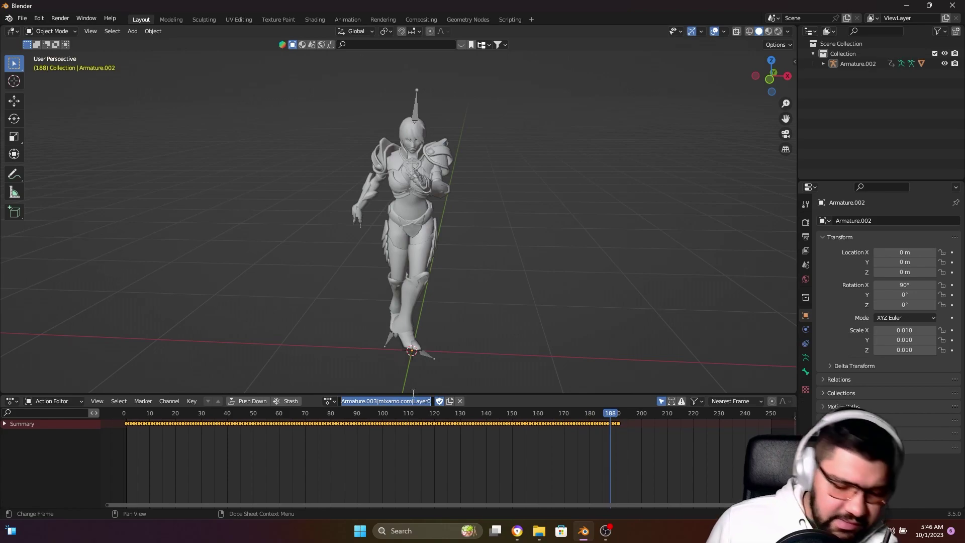
{"action": "type", "text": "hiphop"}
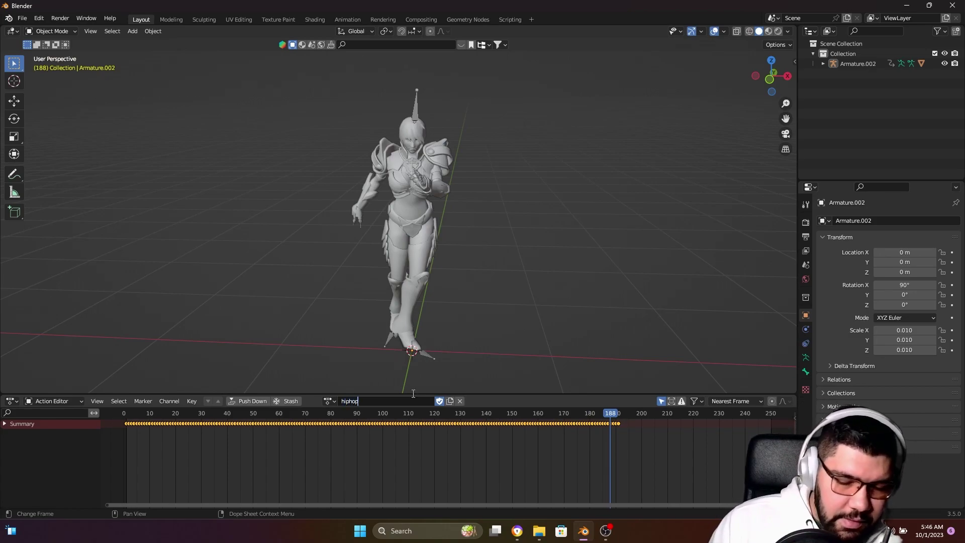
{"action": "key", "text": "Return"}
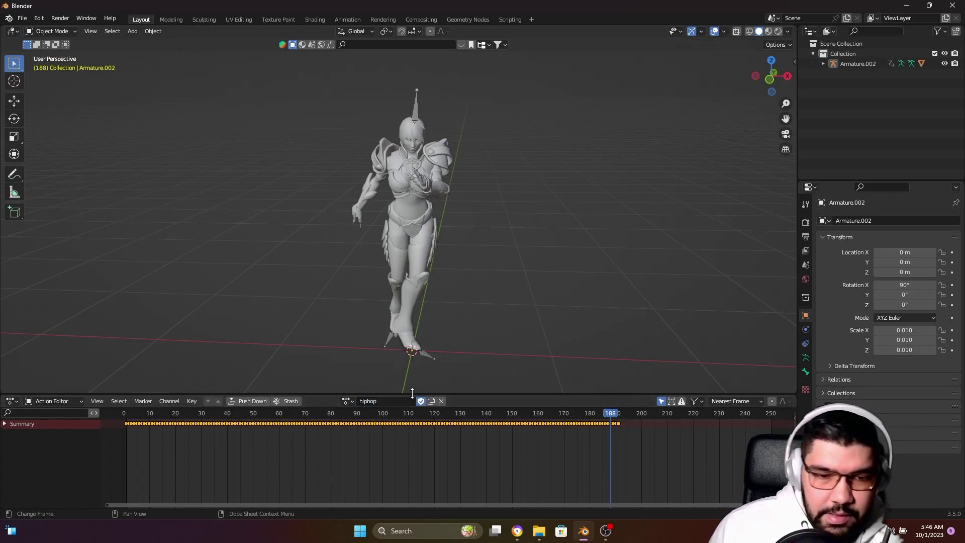
Assign the Armature.004 Mixamo action, play it to identify the dance and rename it as twist.
{"action": "left_click", "coordinate": [347, 400]}
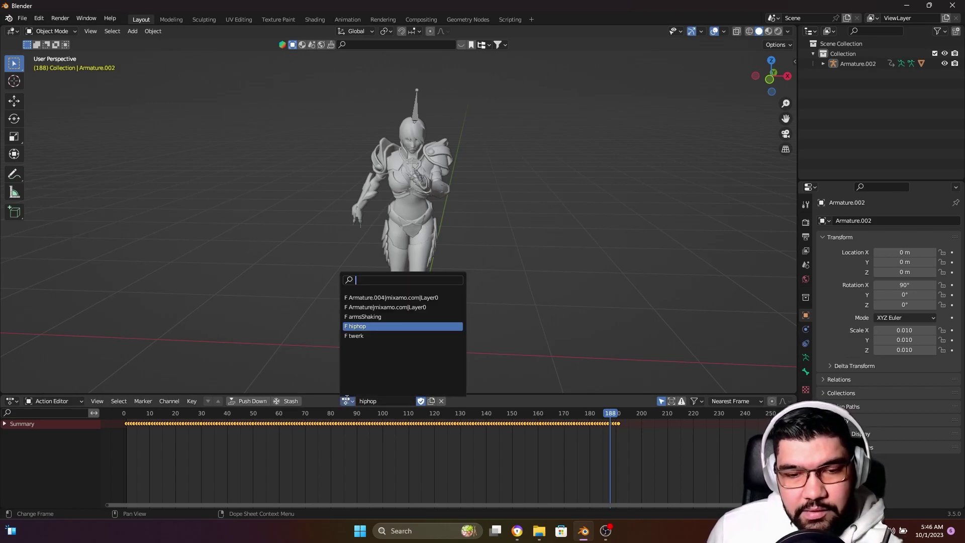
{"action": "left_click", "coordinate": [370, 297]}
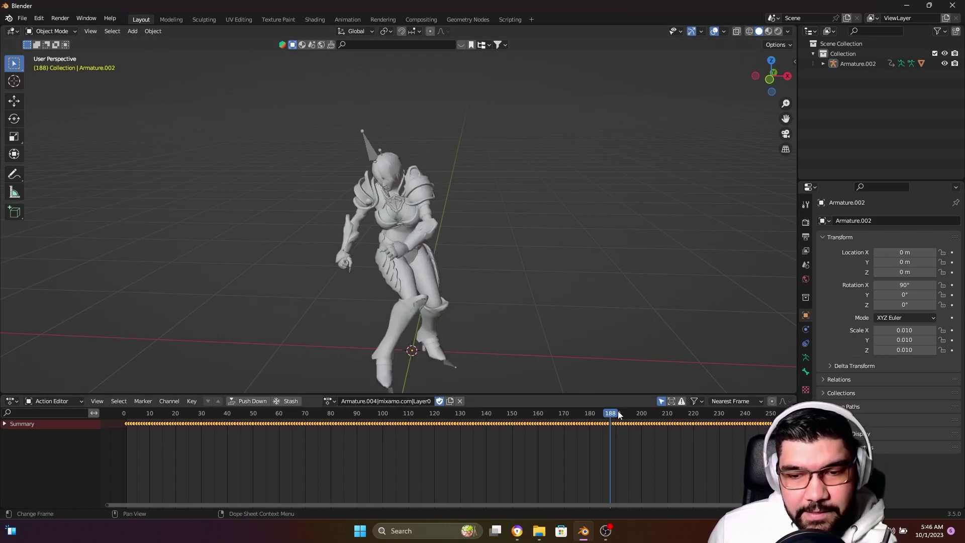
{"action": "left_click", "coordinate": [266, 413]}
{"action": "key", "text": "space"}
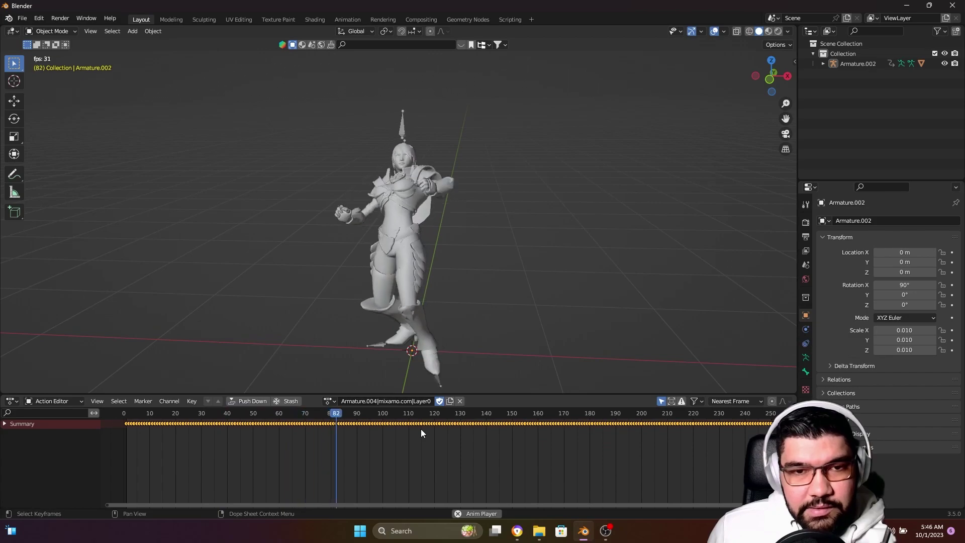
{"action": "key", "text": "space"}
{"action": "left_click", "coordinate": [413, 401]}
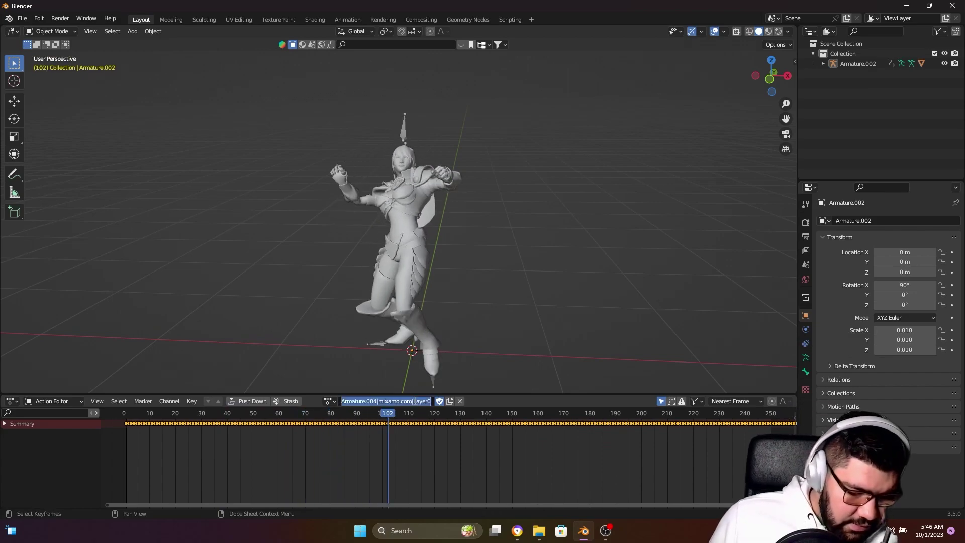
{"action": "type", "text": "twist"}
{"action": "key", "text": "Return"}
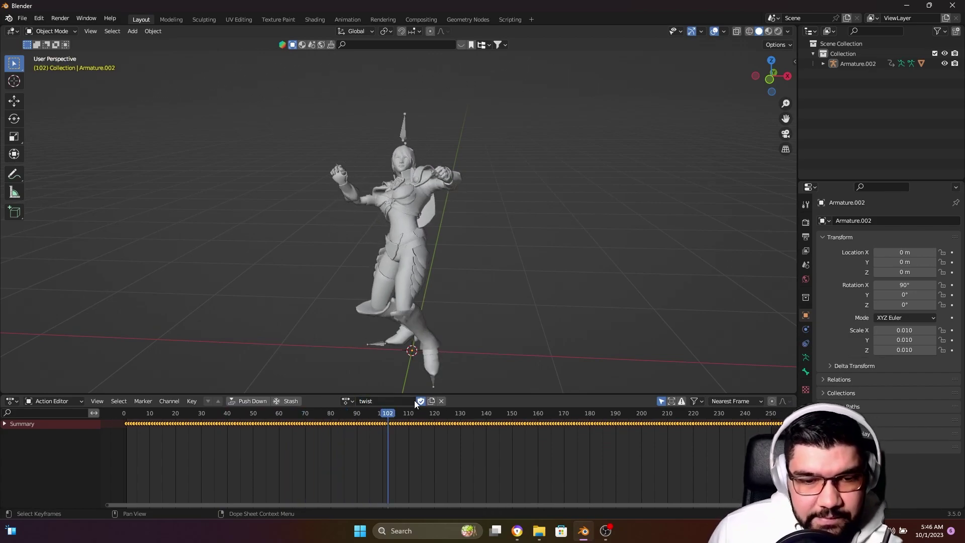
Assign the remaining Armature Mixamo action, play it, rename it as chicken and return to the start of the animation.
{"action": "left_click", "coordinate": [354, 400]}
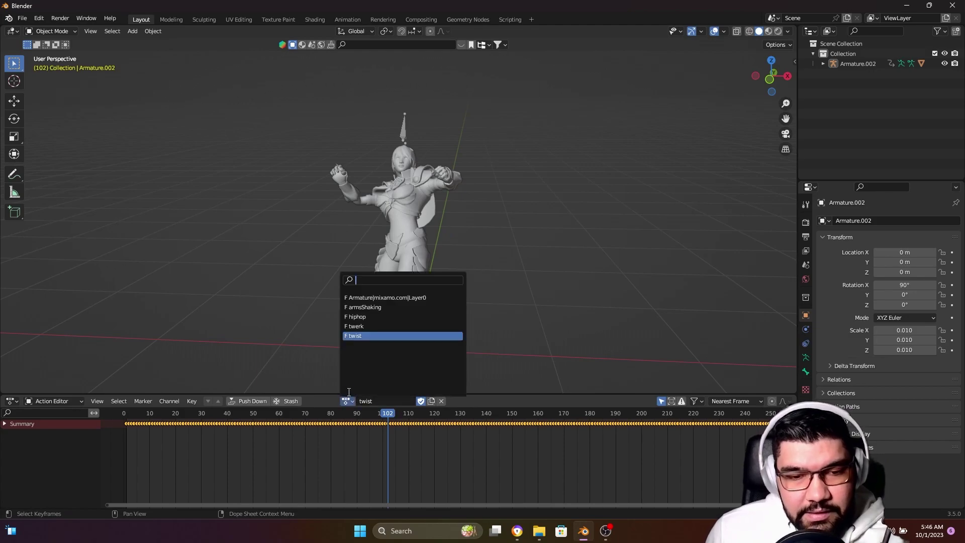
{"action": "left_click", "coordinate": [388, 297]}
{"action": "key", "text": "space"}
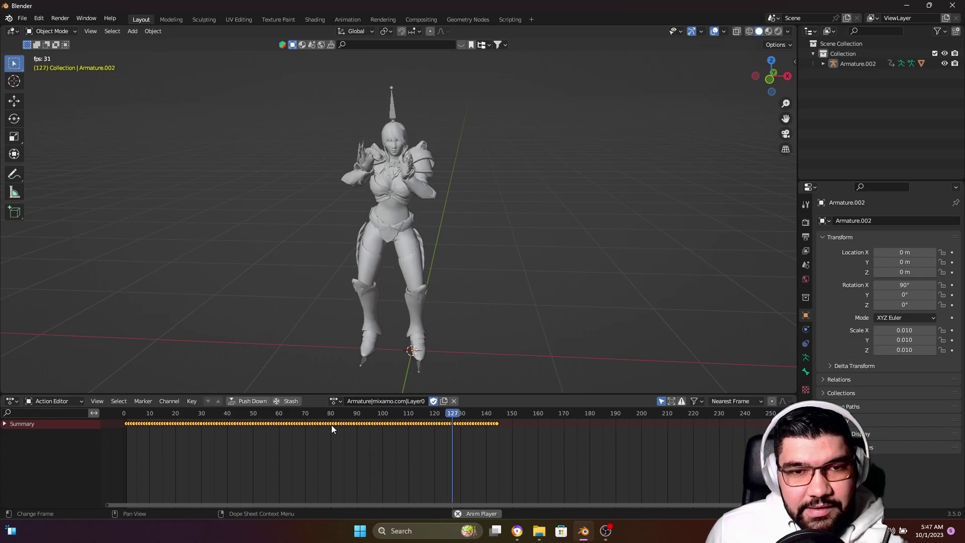
{"action": "key", "text": "space"}
{"action": "left_click", "coordinate": [377, 400]}
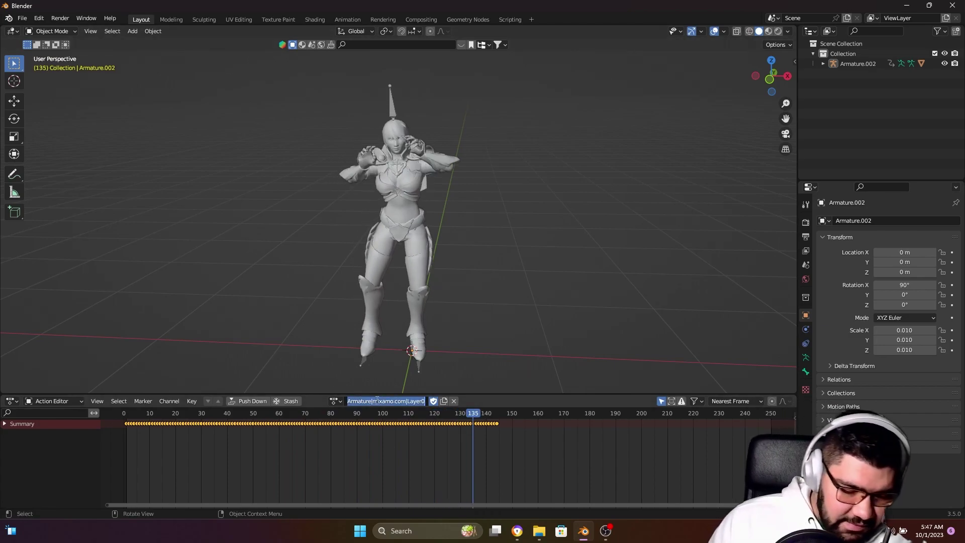
{"action": "type", "text": "chicken"}
{"action": "key", "text": "Return"}
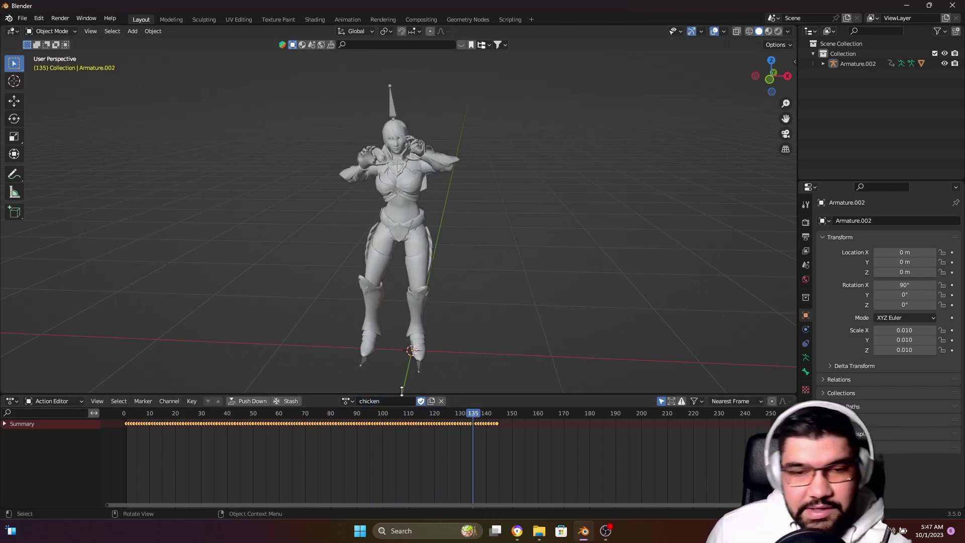
{"action": "key", "text": "shift+Left"}
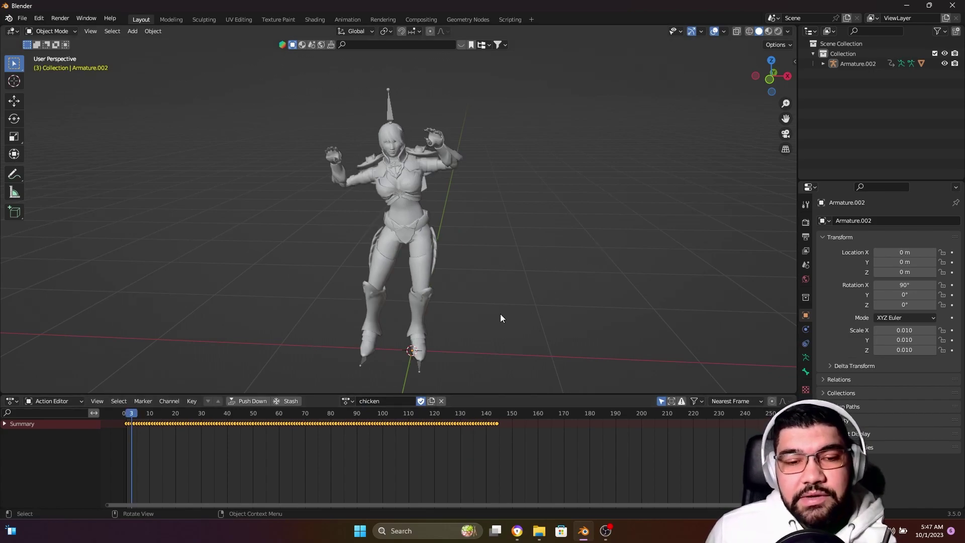
Select the character's armature together with its mesh.
{"action": "middle_click_drag", "start_coordinate": [411, 101], "coordinate": [454, 289]}
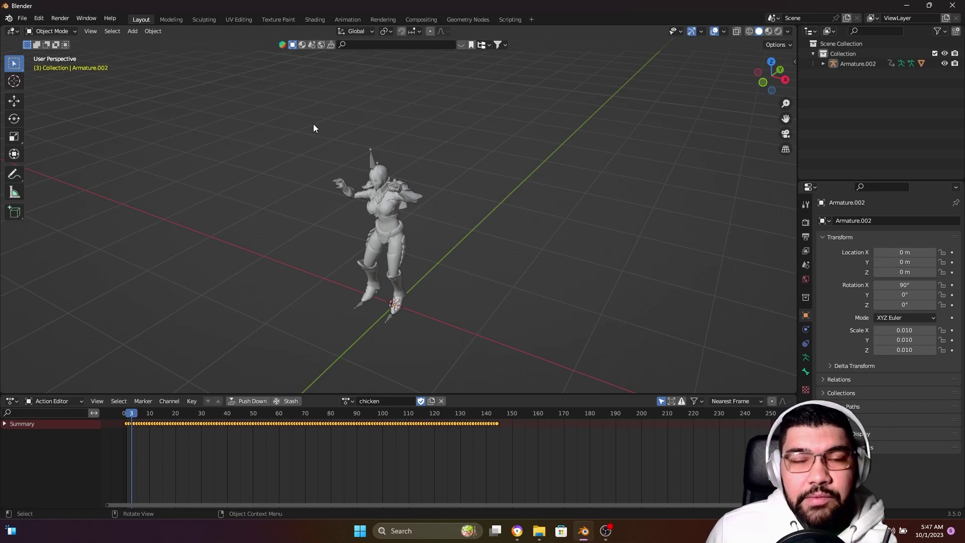
{"action": "left_click_drag", "start_coordinate": [273, 101], "coordinate": [491, 366]}
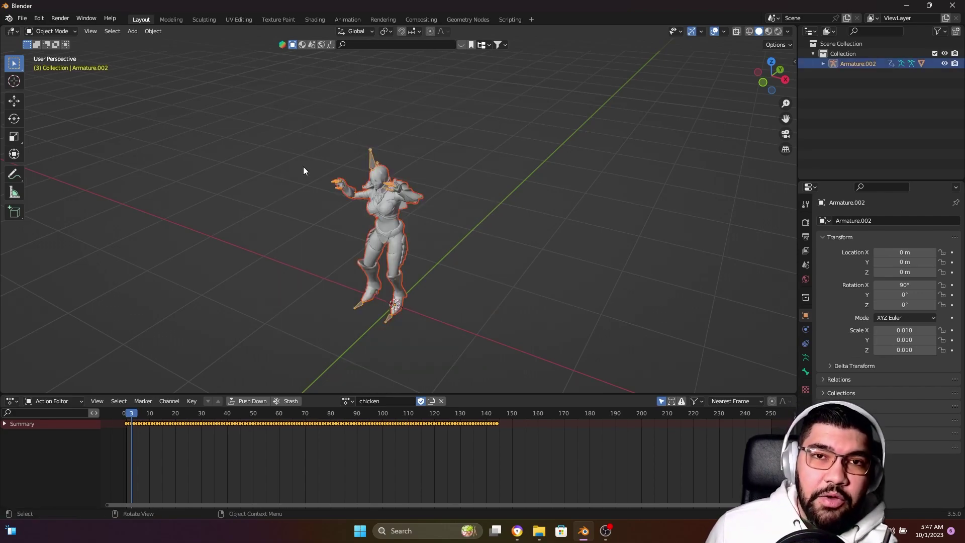
{"action": "middle_click_drag", "start_coordinate": [463, 243], "coordinate": [372, 228]}
{"action": "scroll", "coordinate": [408, 221], "scroll_direction": "up", "scroll_amount": 1}
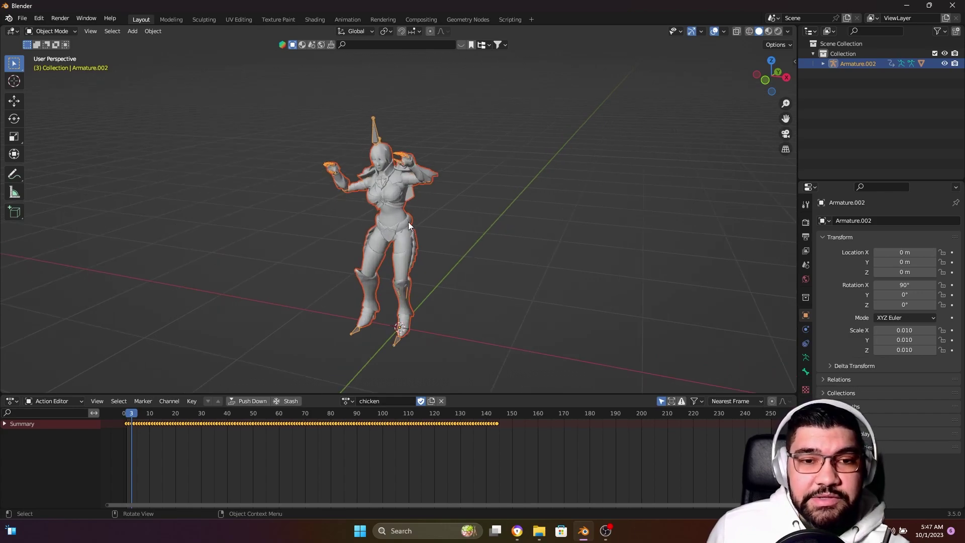
{"action": "left_click_drag", "start_coordinate": [310, 116], "coordinate": [478, 343]}
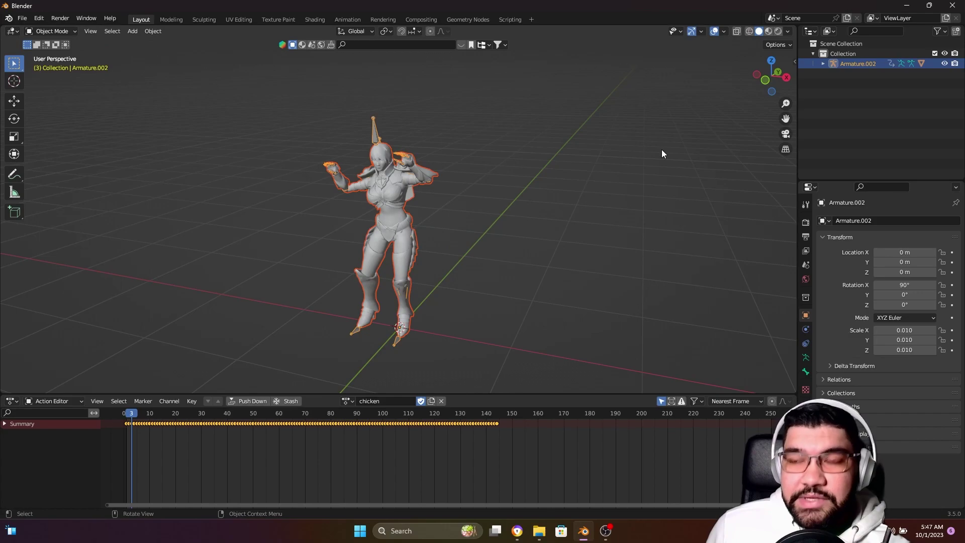
Select only the character's mesh and examine its optimization, scale and export settings in the Spark AR Toolkit.
{"action": "left_click", "coordinate": [384, 153]}
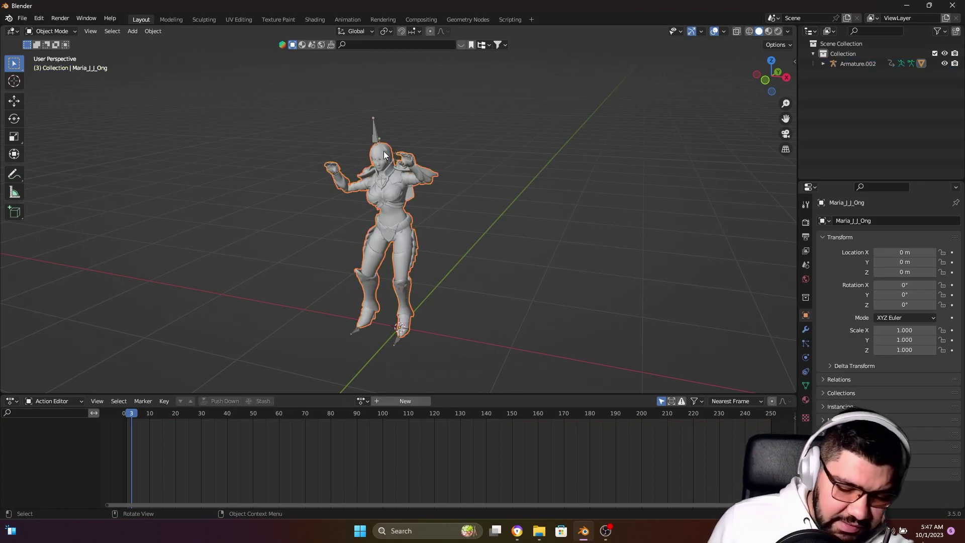
{"action": "key", "text": "n"}
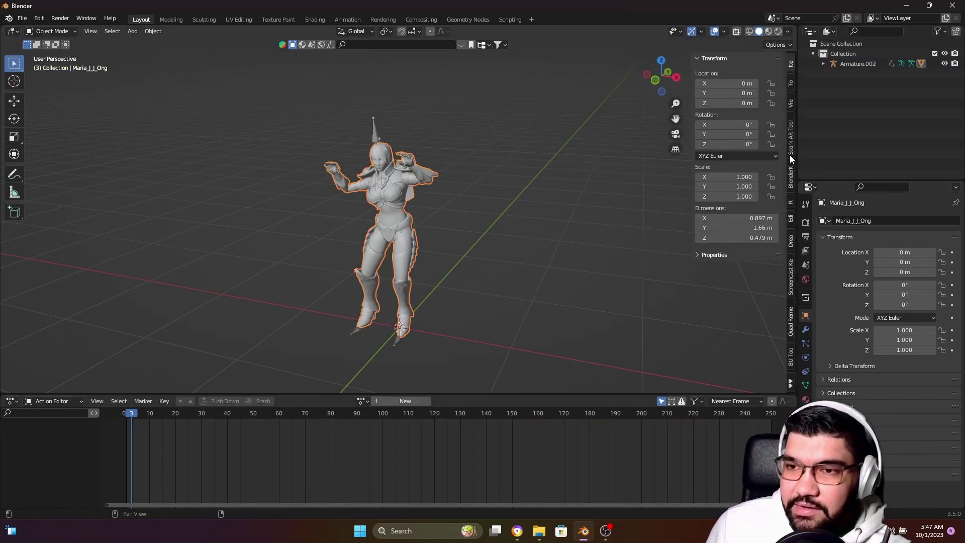
{"action": "left_click", "coordinate": [791, 182]}
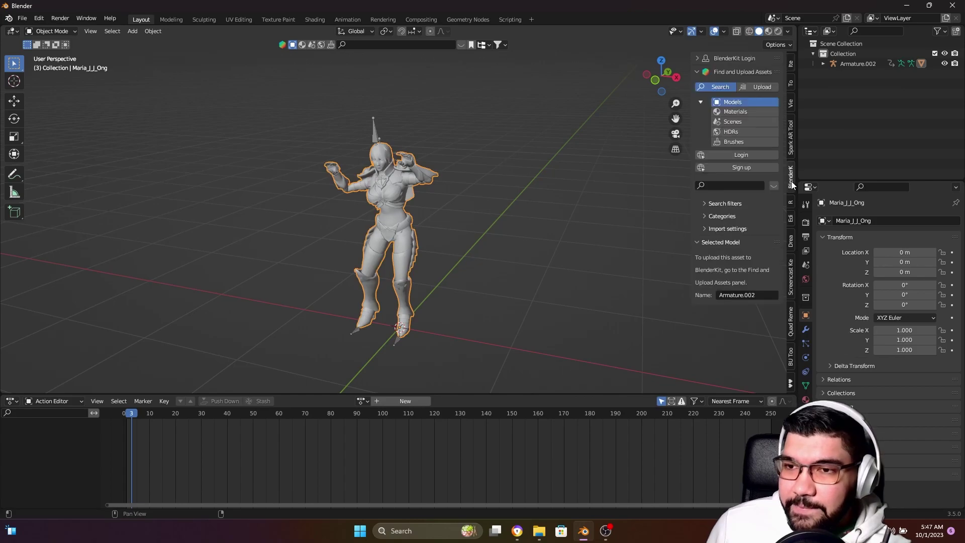
{"action": "left_click", "coordinate": [791, 140]}
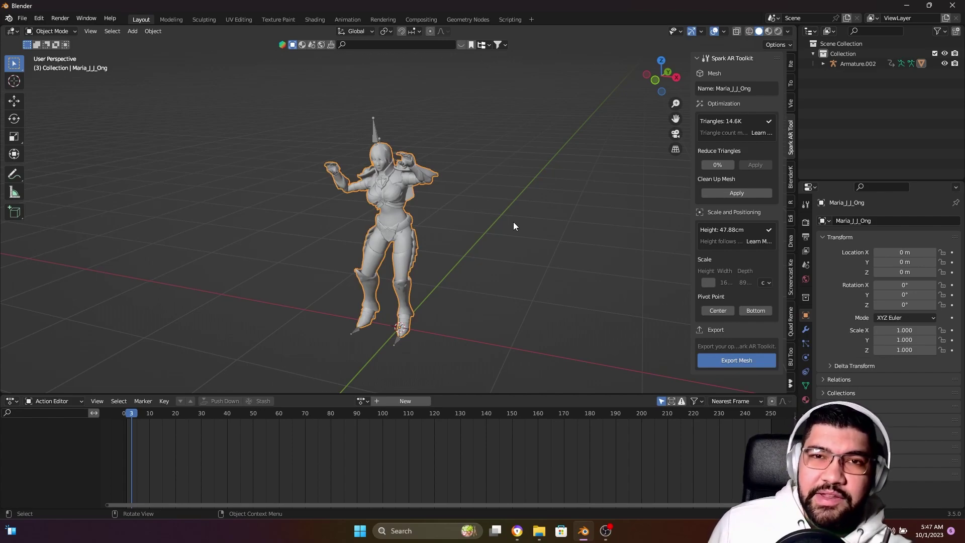
Select the armature and mesh together and set up an FBX export limited to Selected Objects.
{"action": "left_click_drag", "start_coordinate": [288, 104], "coordinate": [488, 353]}
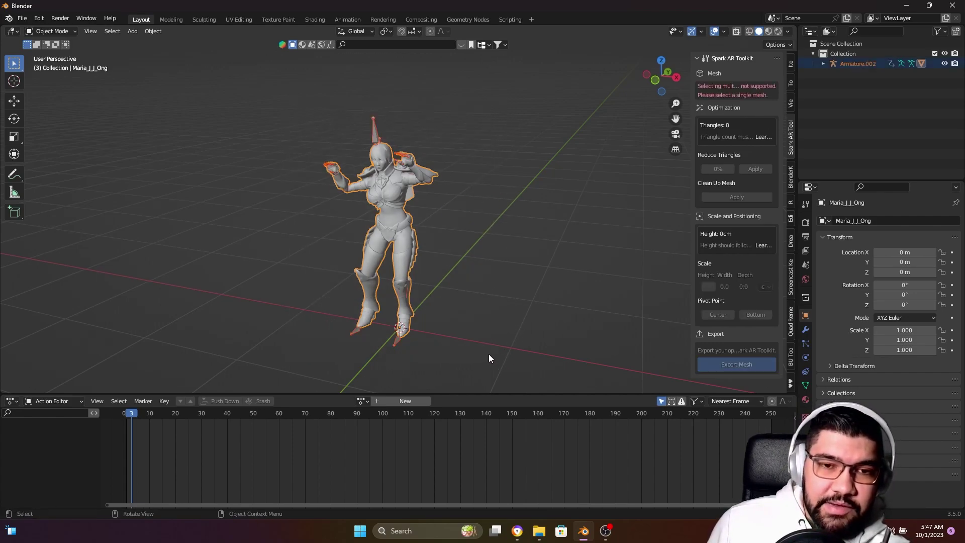
{"action": "left_click", "coordinate": [22, 18]}
{"action": "mouse_move", "coordinate": [76, 164]}
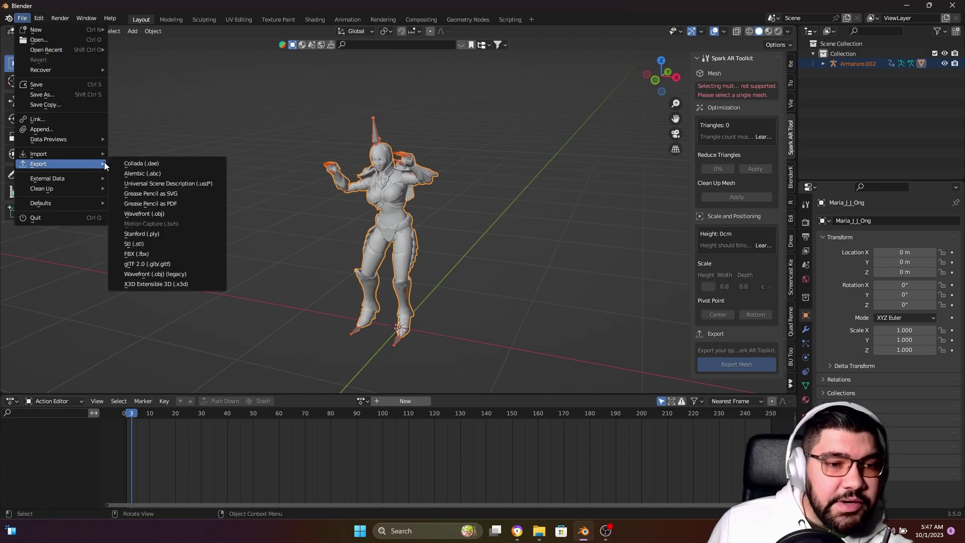
{"action": "left_click", "coordinate": [158, 253]}
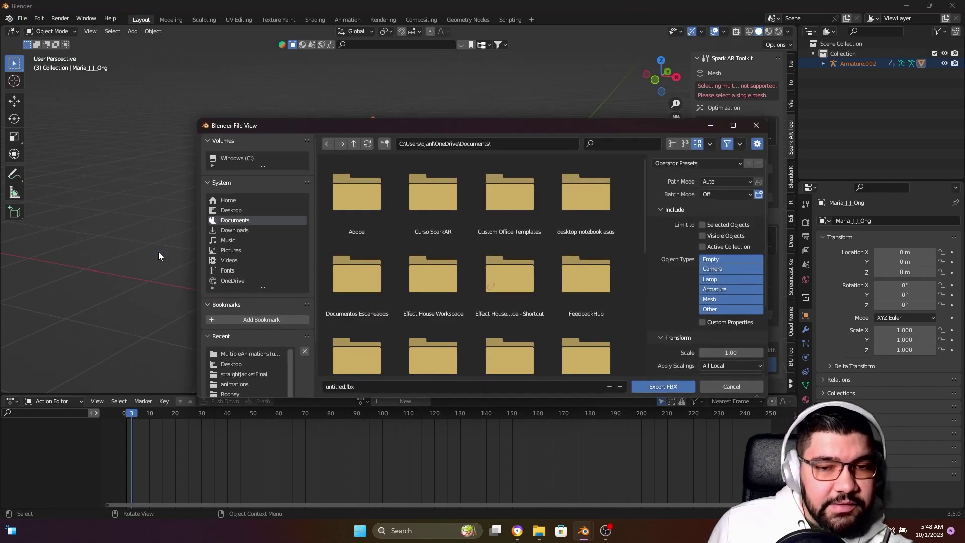
{"action": "left_click", "coordinate": [702, 225]}
Export the FBX to the Desktop with the file name dancingLady.fbx.
{"action": "left_click", "coordinate": [231, 210]}
{"action": "left_click", "coordinate": [297, 386]}
{"action": "type", "text": "dancingLady"}
{"action": "left_click", "coordinate": [289, 386]}
{"action": "type", "text": "n"}
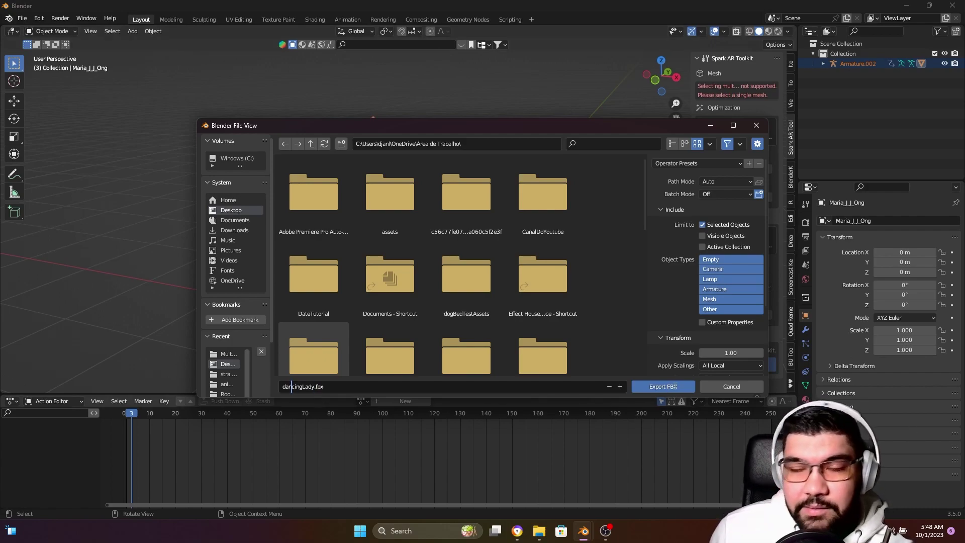
{"action": "left_click", "coordinate": [674, 386]}
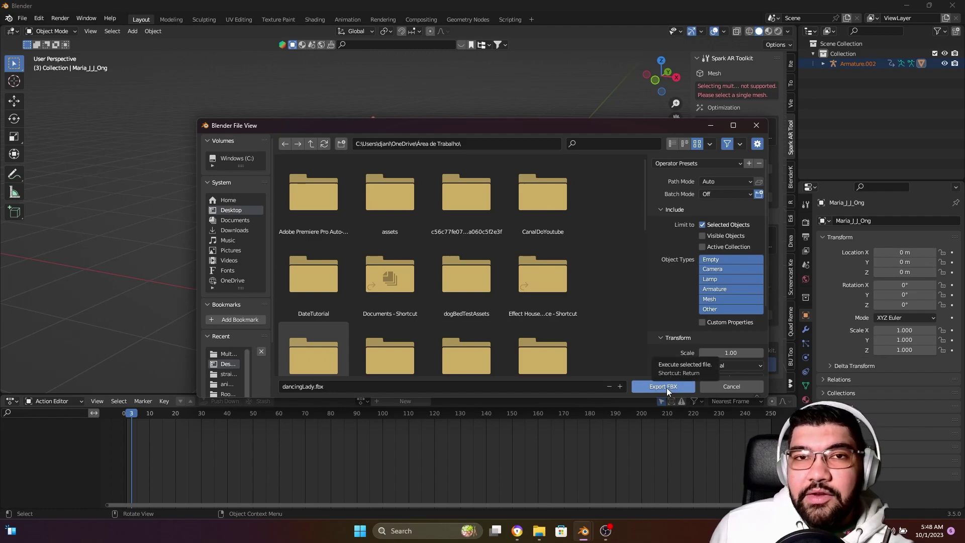
Run the prepared FBX export.
{"action": "left_click", "coordinate": [666, 387]}
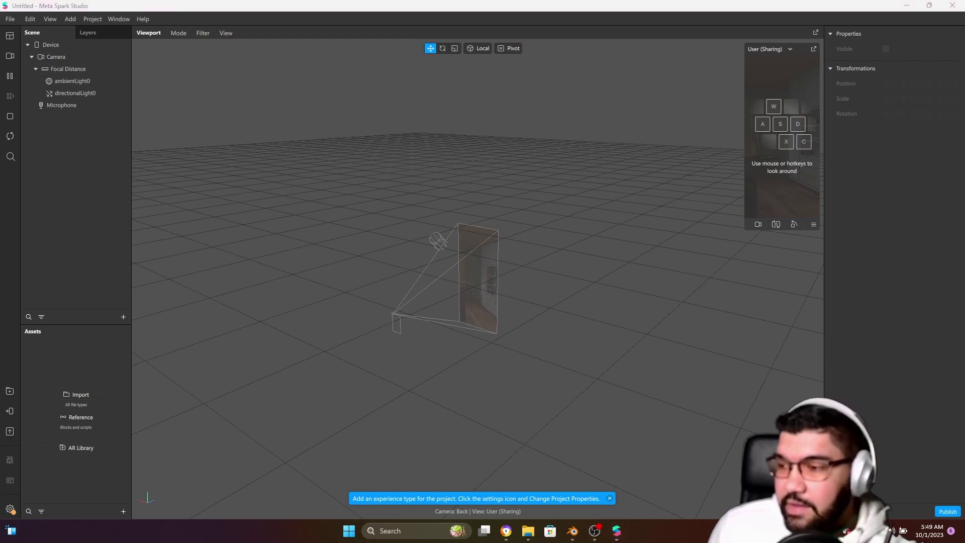
Switch to Meta Spark Studio and import dancingLady.fbx into the untitled project.
{"action": "left_click_drag", "start_coordinate": [774, 2], "coordinate": [75, 367]}
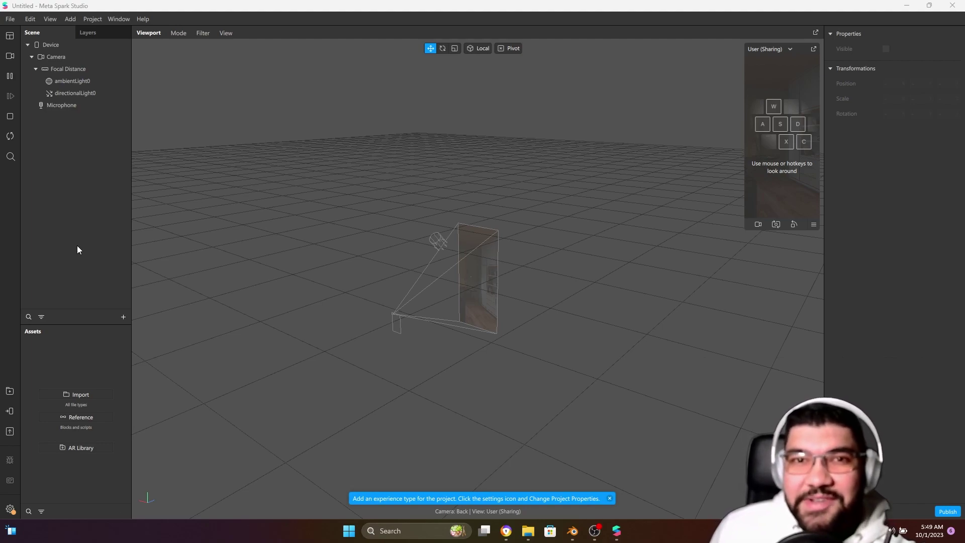
{"action": "left_click", "coordinate": [75, 397]}
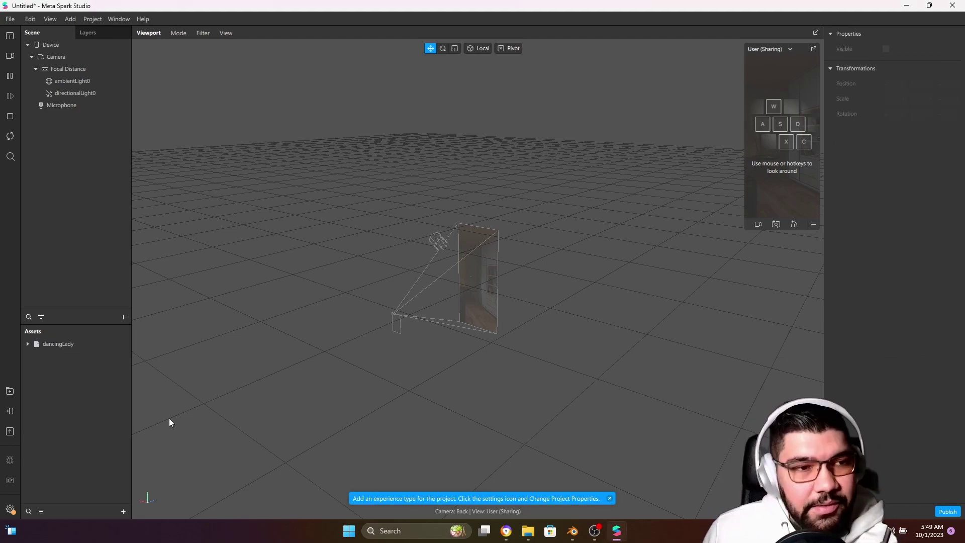
{"action": "left_click_drag", "start_coordinate": [61, 343], "coordinate": [61, 342]}
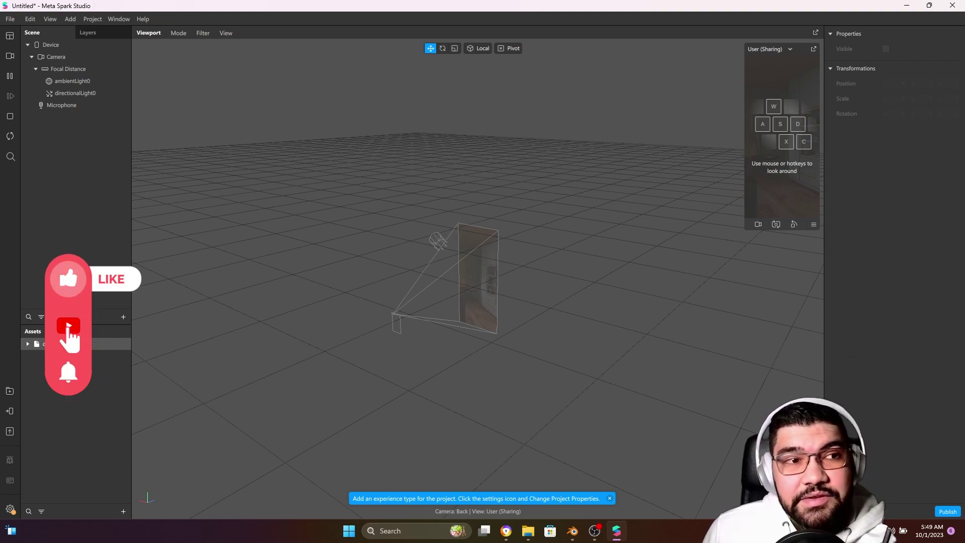
Create a new project from the World Object template and maximize its window.
{"action": "left_click", "coordinate": [9, 20]}
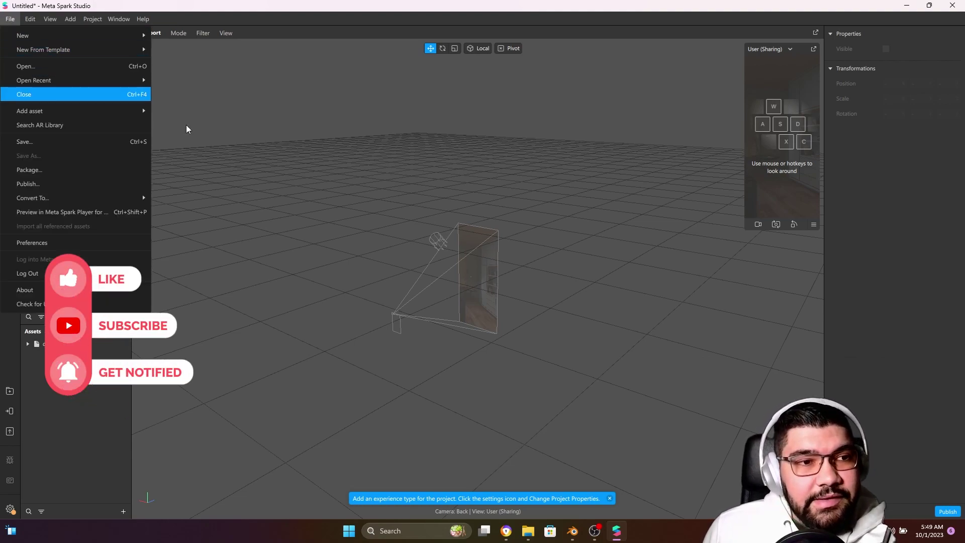
{"action": "mouse_move", "coordinate": [98, 55]}
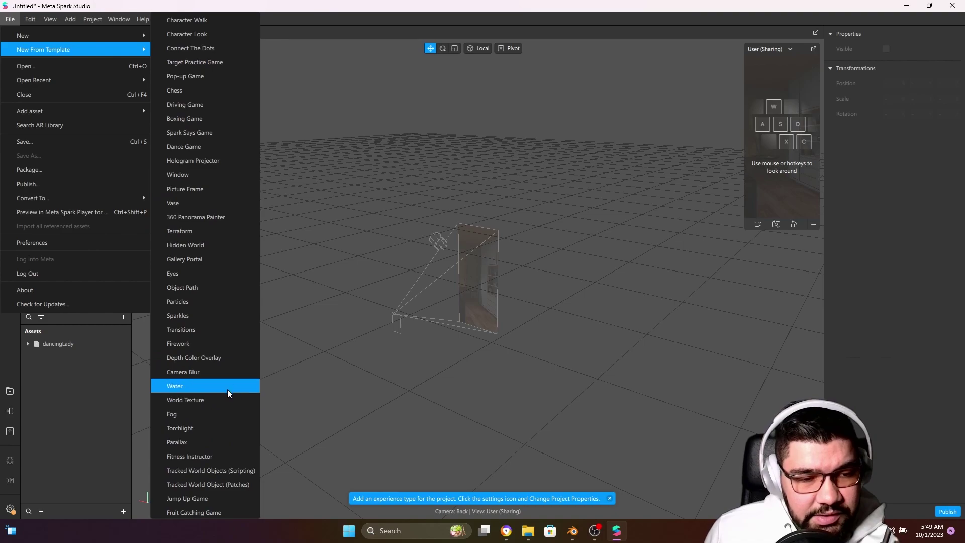
{"action": "scroll", "coordinate": [232, 452], "scroll_direction": "down", "scroll_amount": 1}
{"action": "scroll", "coordinate": [232, 452], "scroll_direction": "down", "scroll_amount": 5}
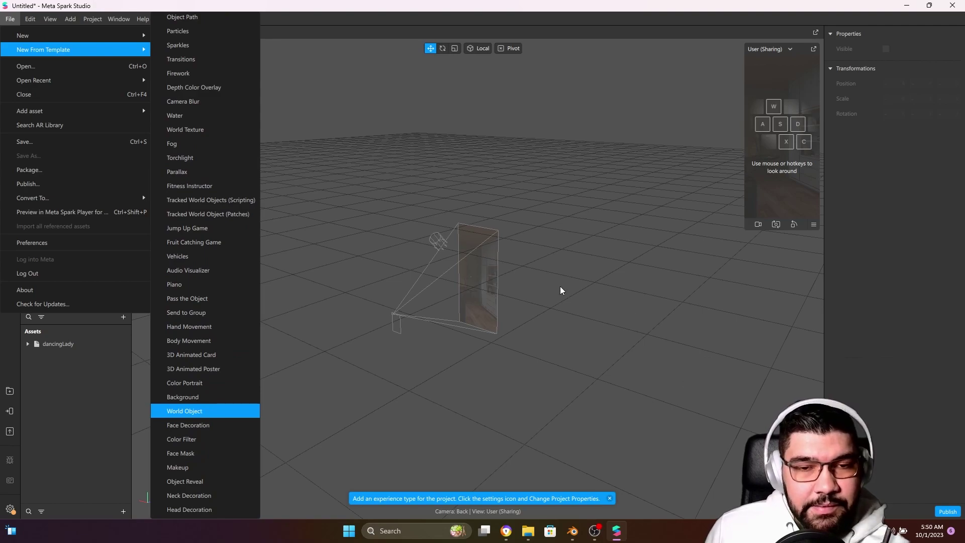
{"action": "left_click", "coordinate": [188, 412]}
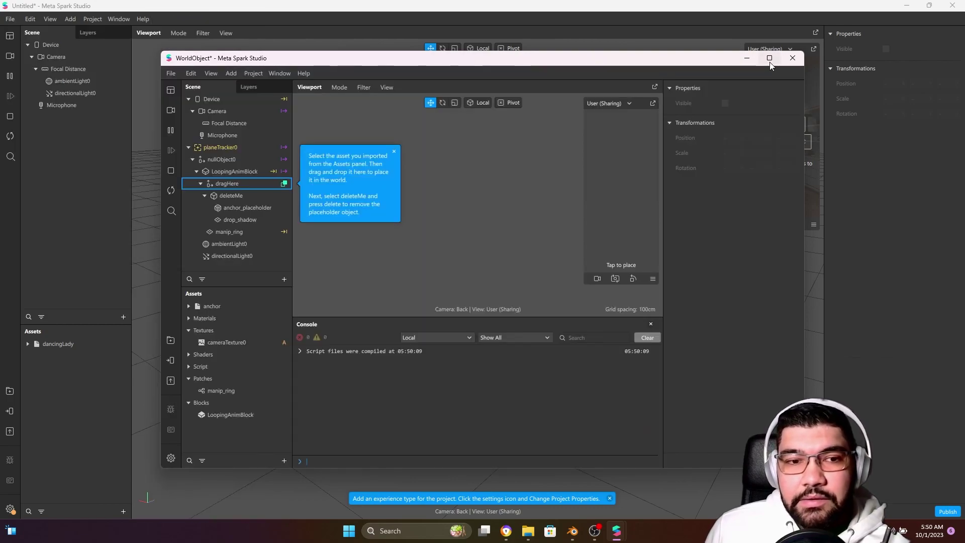
{"action": "mouse_move", "coordinate": [770, 65]}
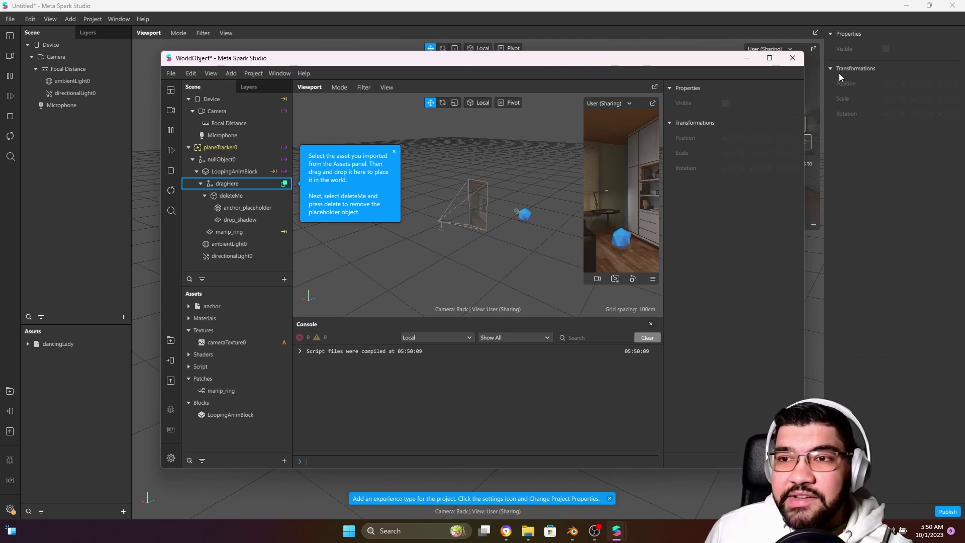
{"action": "left_click", "coordinate": [770, 58]}
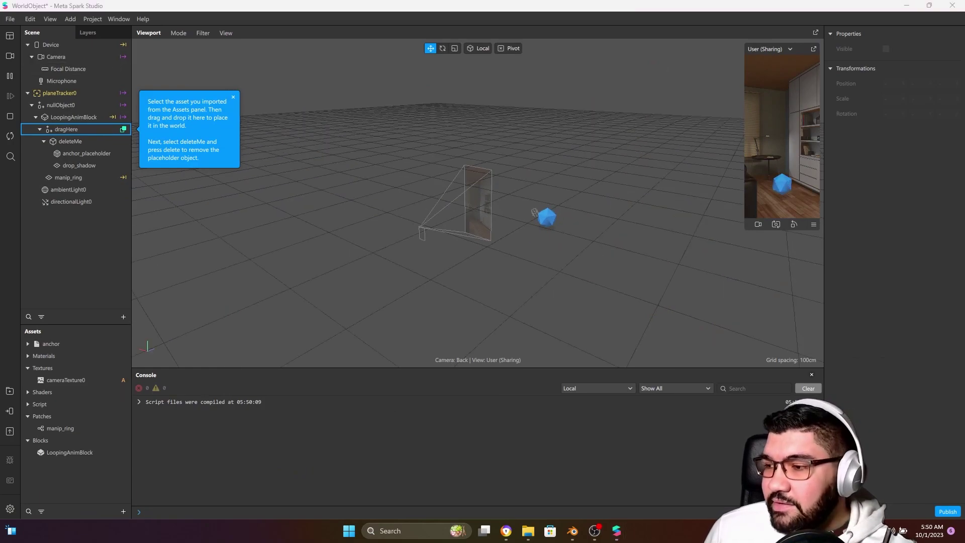
Import dancingLady.fbx into the WorldObject project and place it in the scene under dragHere.
{"action": "left_click_drag", "start_coordinate": [402, 166], "coordinate": [96, 460]}
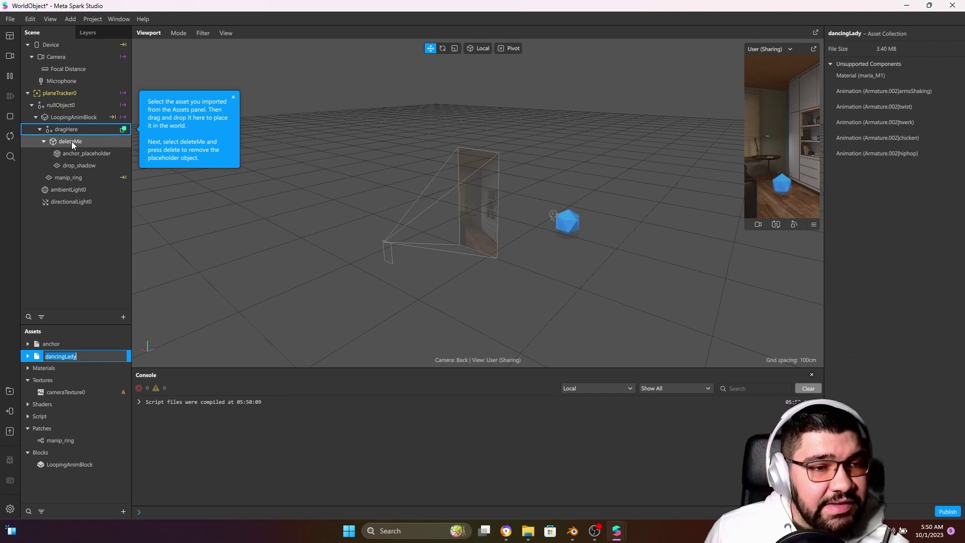
{"action": "left_click", "coordinate": [46, 141]}
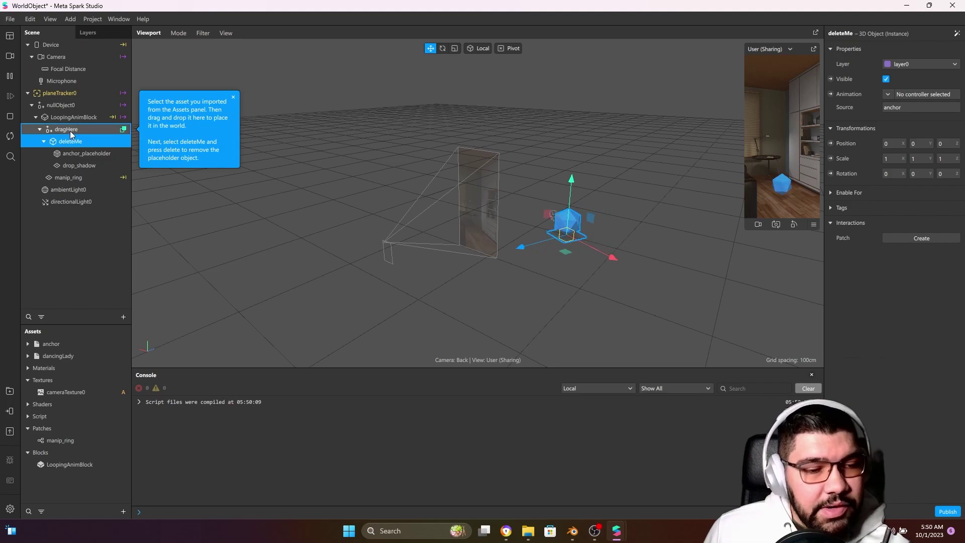
{"action": "left_click_drag", "start_coordinate": [56, 354], "coordinate": [84, 129]}
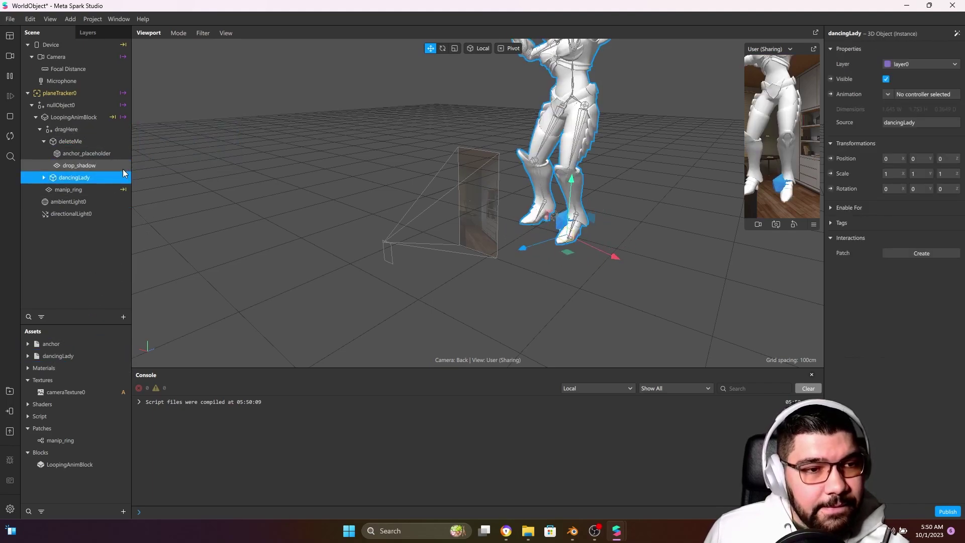
Delete the deleteMe placeholder and turn off spinning on LoopingAnimBlock.
{"action": "left_click", "coordinate": [76, 142]}
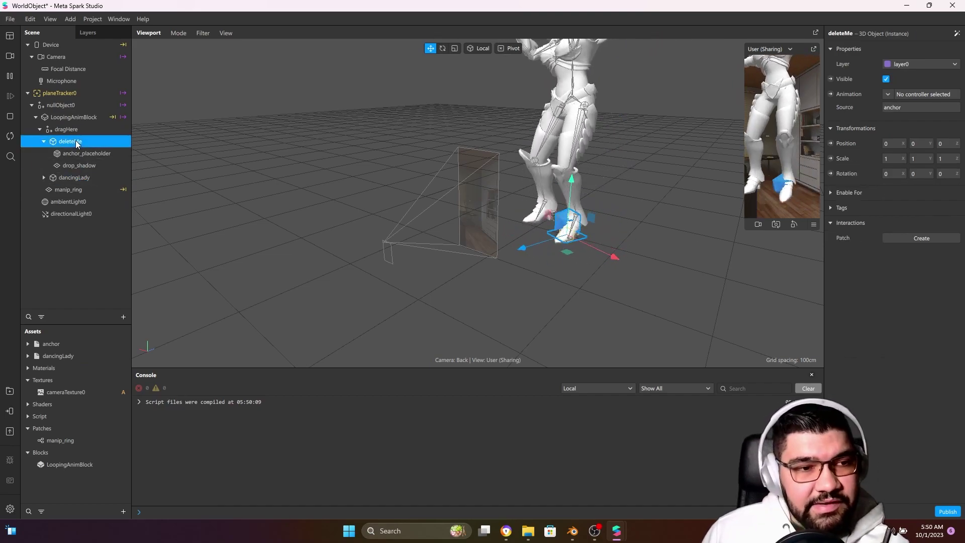
{"action": "key", "text": "Delete"}
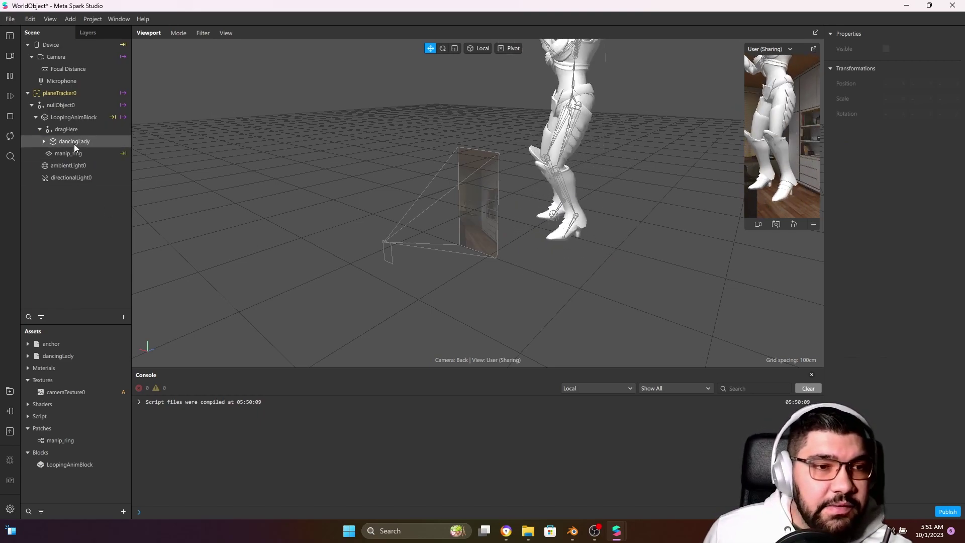
{"action": "left_click", "coordinate": [70, 117]}
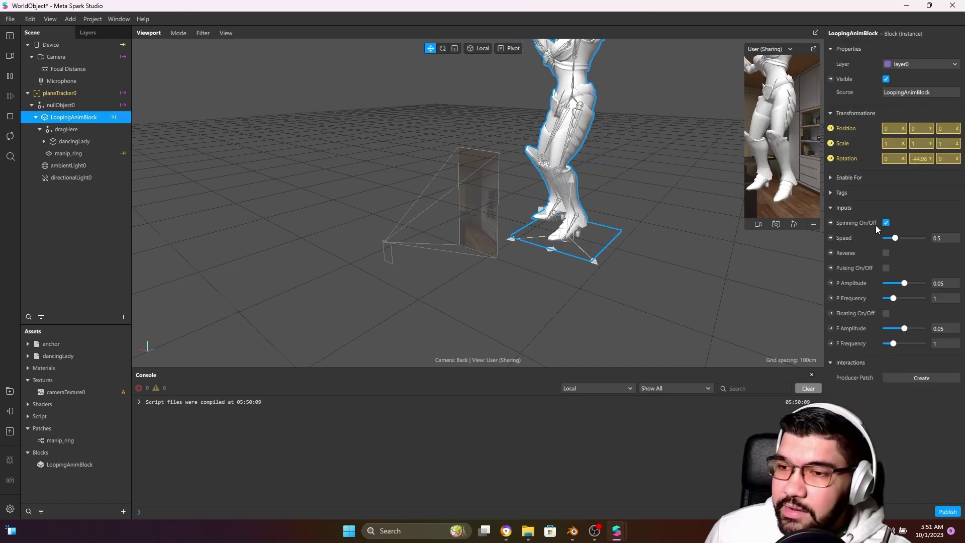
{"action": "left_click", "coordinate": [885, 222]}
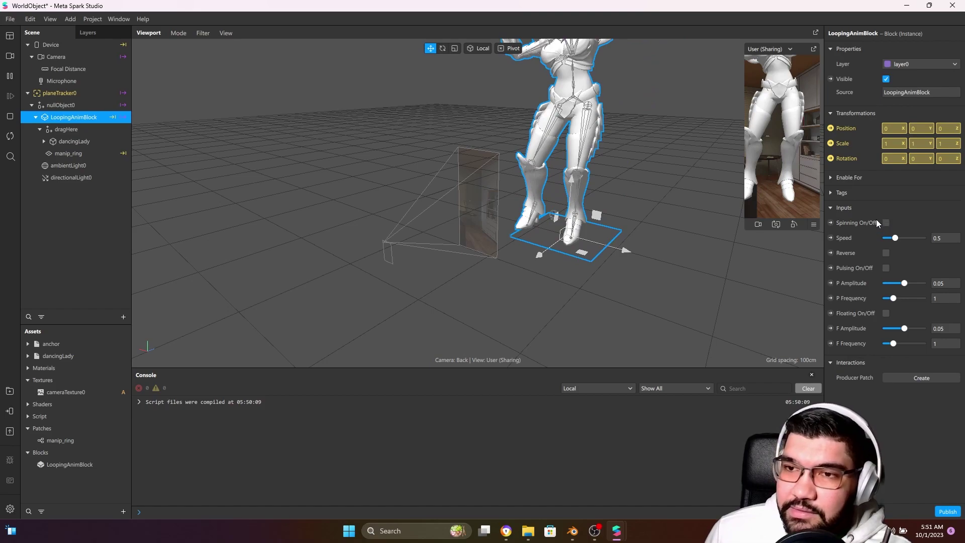
Scale the dancingLady object down uniformly to about 0.483.
{"action": "left_click", "coordinate": [68, 143]}
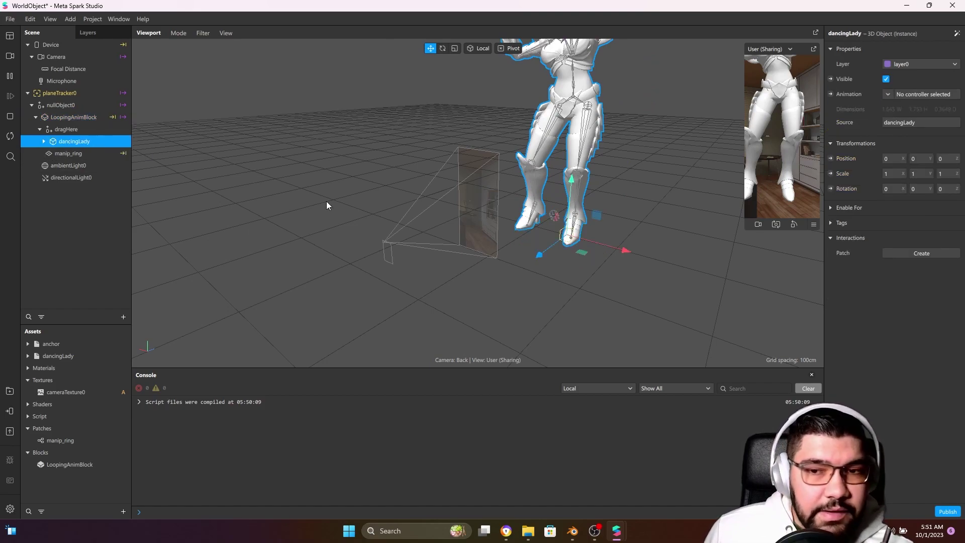
{"action": "left_click", "coordinate": [455, 48]}
{"action": "left_click_drag", "start_coordinate": [571, 236], "coordinate": [511, 249]}
Show the Patch Editor and enlarge its area below the viewport.
{"action": "key", "text": "ctrl+shift+p"}
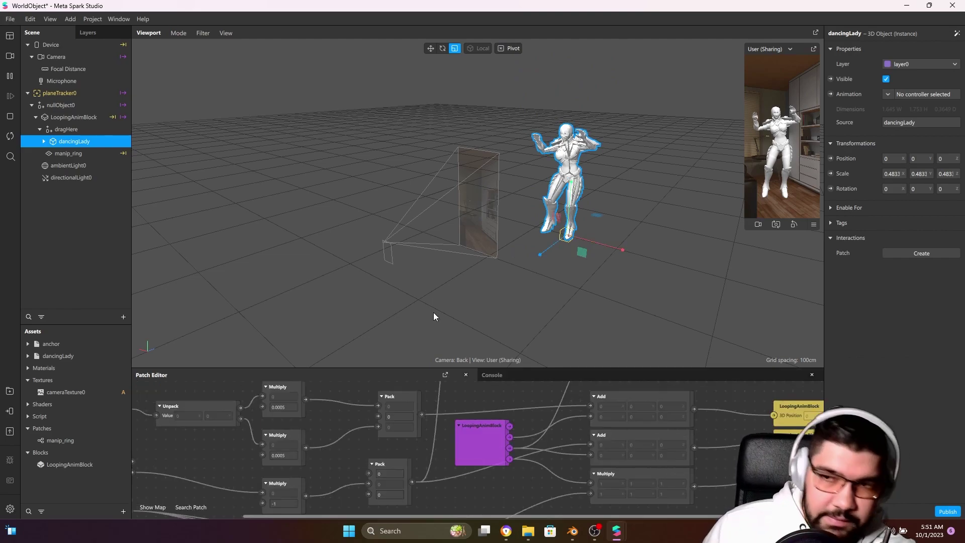
{"action": "scroll", "coordinate": [492, 462], "scroll_direction": "down", "scroll_amount": 5}
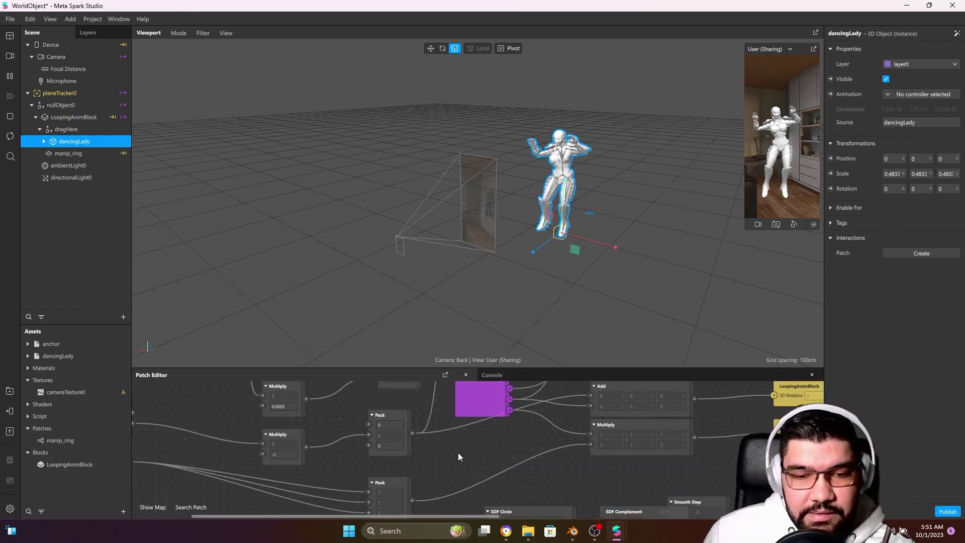
{"action": "left_click_drag", "start_coordinate": [529, 370], "coordinate": [528, 315]}
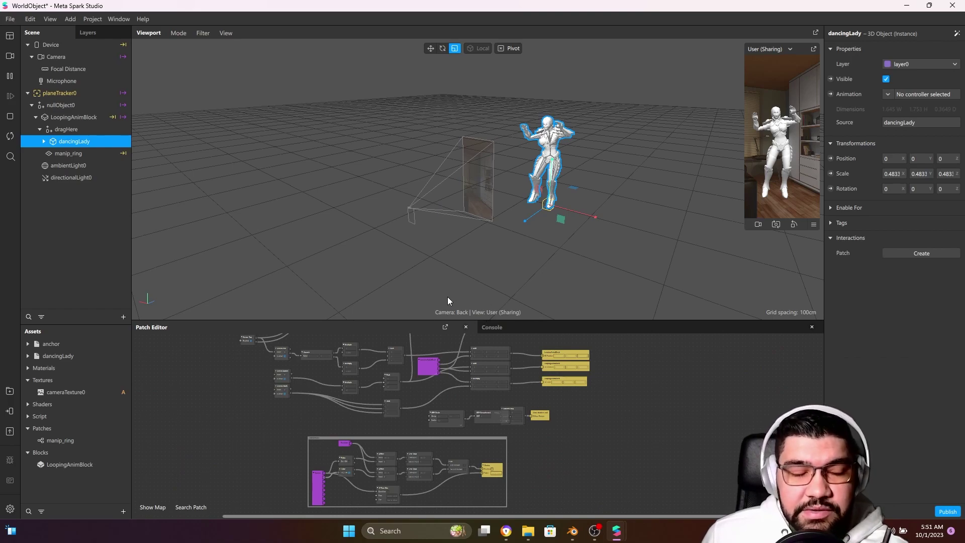
Add an Animation Playback Controller to the assets and name it twerk.
{"action": "left_click", "coordinate": [123, 511]}
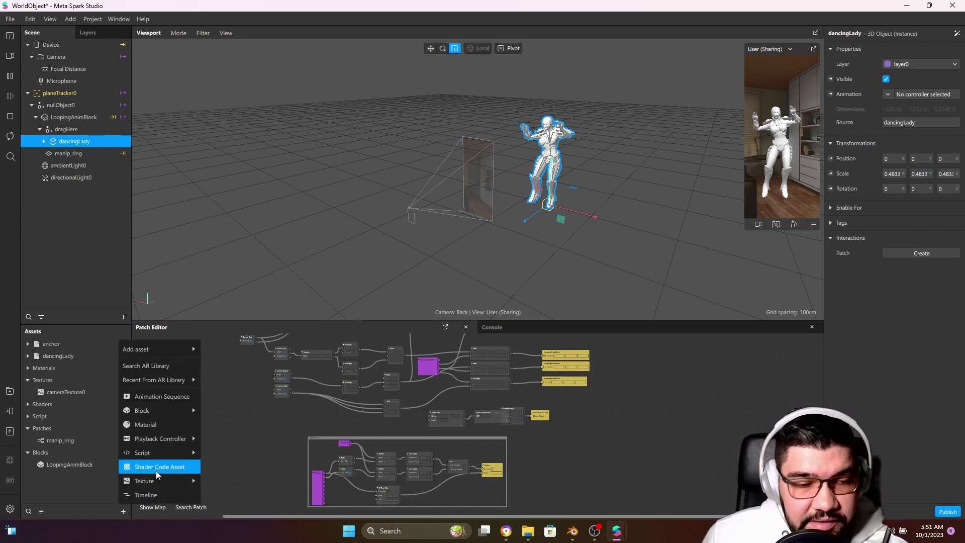
{"action": "mouse_move", "coordinate": [186, 445]}
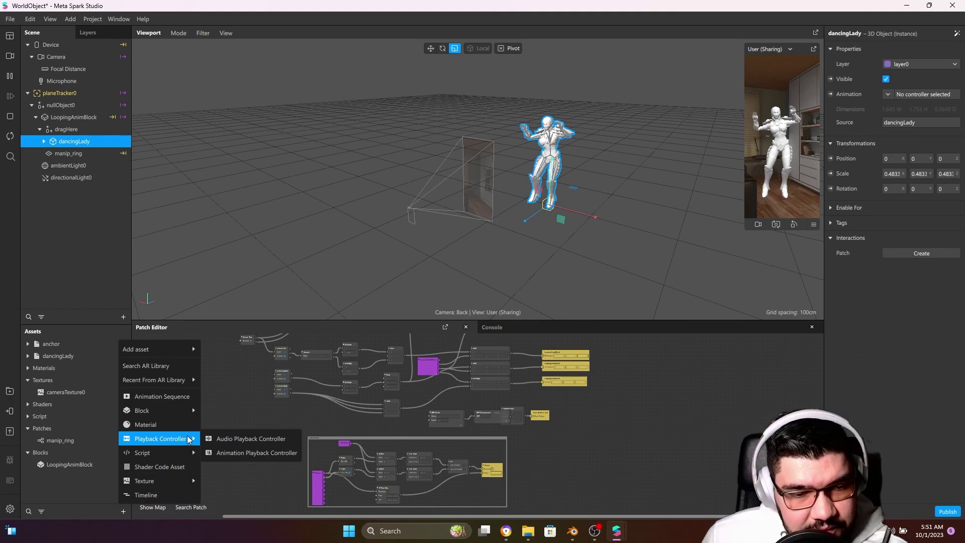
{"action": "left_click", "coordinate": [258, 453]}
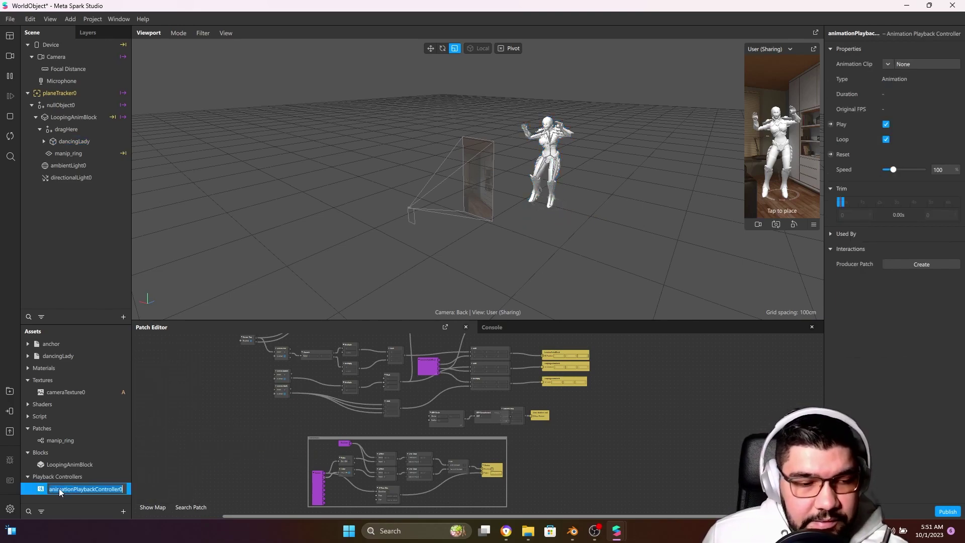
{"action": "type", "text": "twerk"}
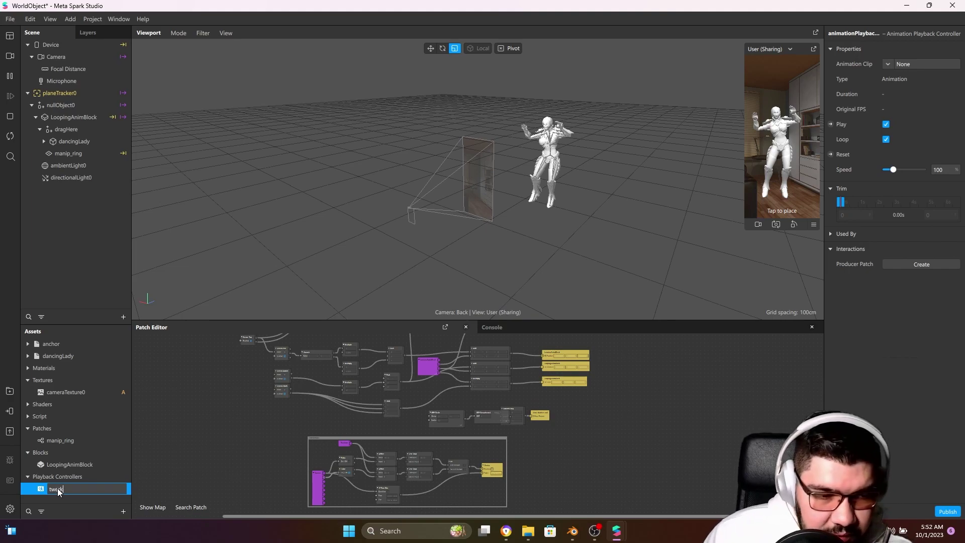
{"action": "key", "text": "Return"}
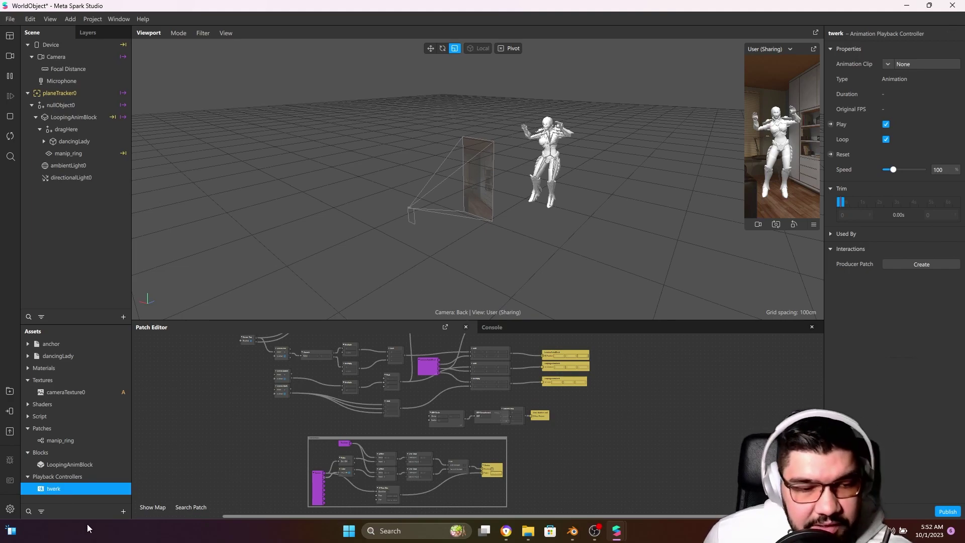
Duplicate the twerk playback controller and rename the copy chicken.
{"action": "right_click", "coordinate": [92, 488]}
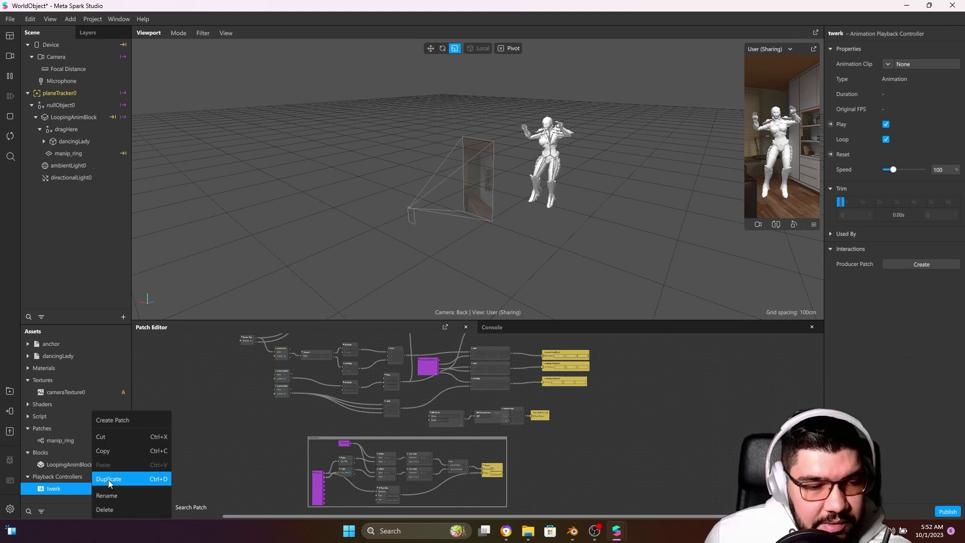
{"action": "left_click", "coordinate": [108, 479]}
{"action": "double_click", "coordinate": [55, 501]}
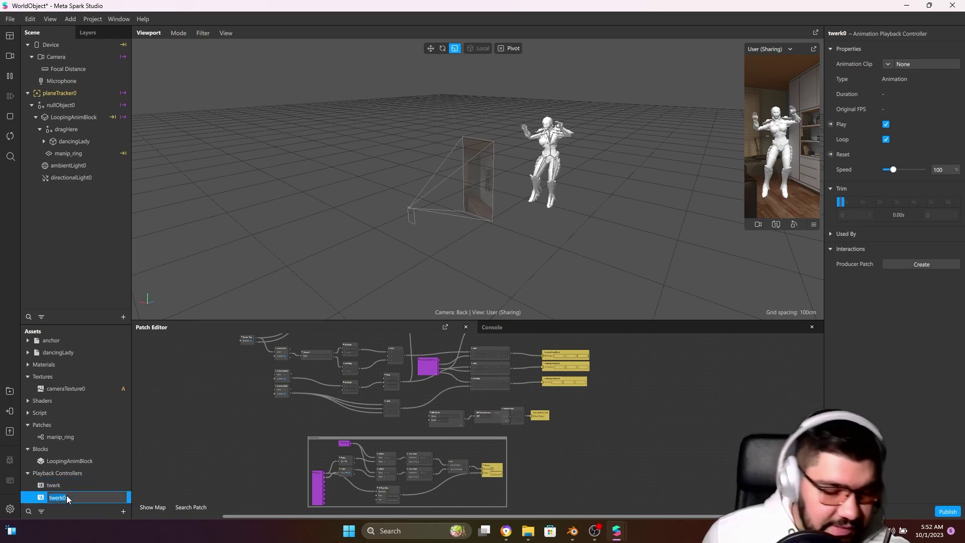
{"action": "type", "text": "chick"}
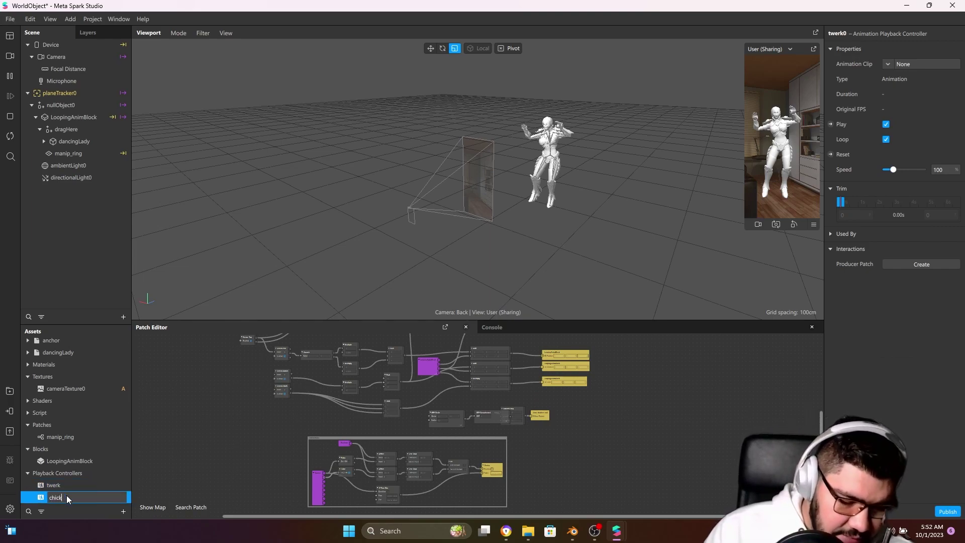
{"action": "type", "text": "en"}
{"action": "key", "text": "Return"}
Duplicate the chicken playback controller and rename the copy hiphop.
{"action": "right_click", "coordinate": [66, 495]}
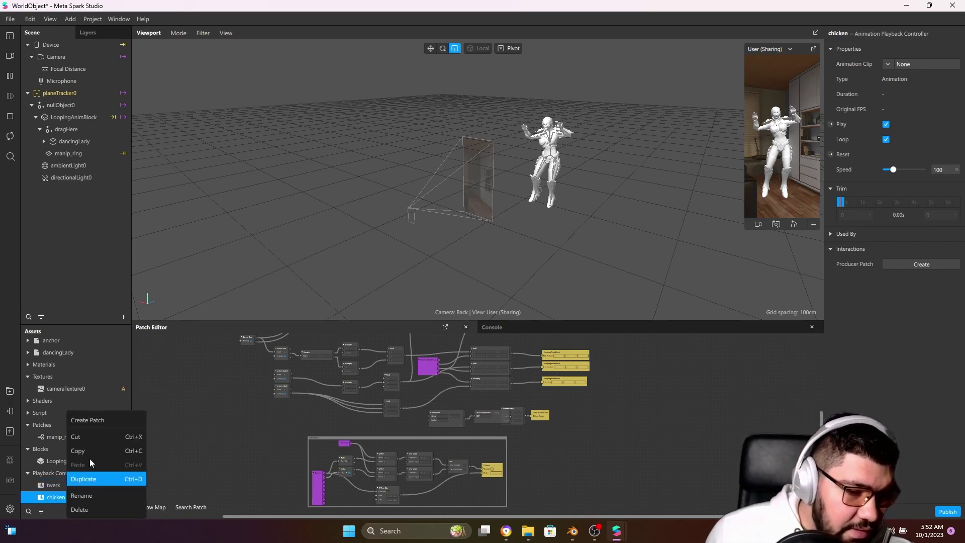
{"action": "left_click", "coordinate": [61, 490]}
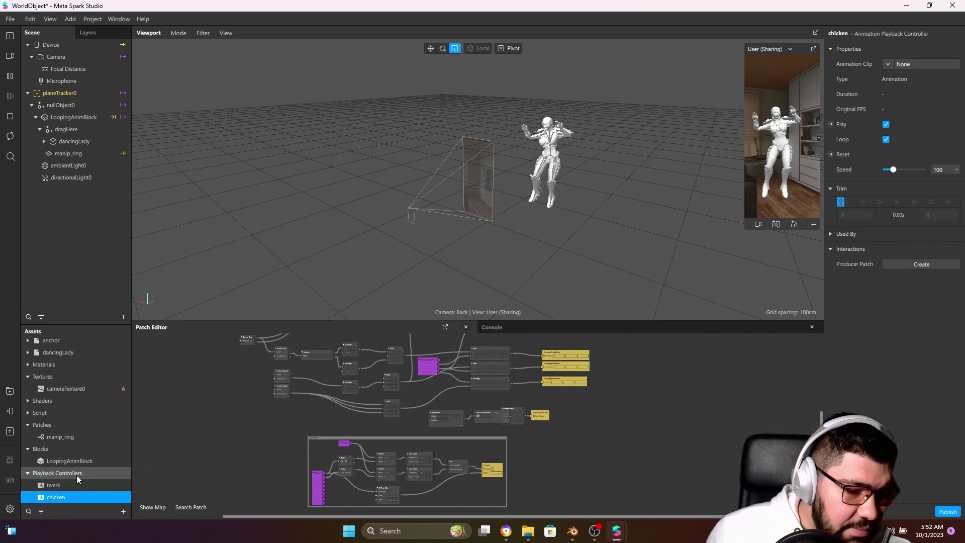
{"action": "key", "text": "ctrl+d"}
{"action": "double_click", "coordinate": [57, 496]}
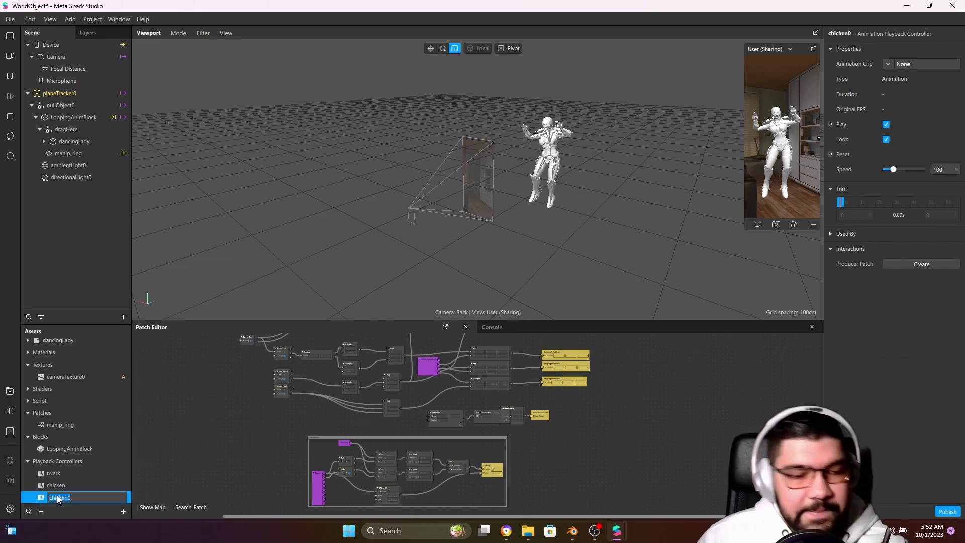
{"action": "type", "text": "hip"}
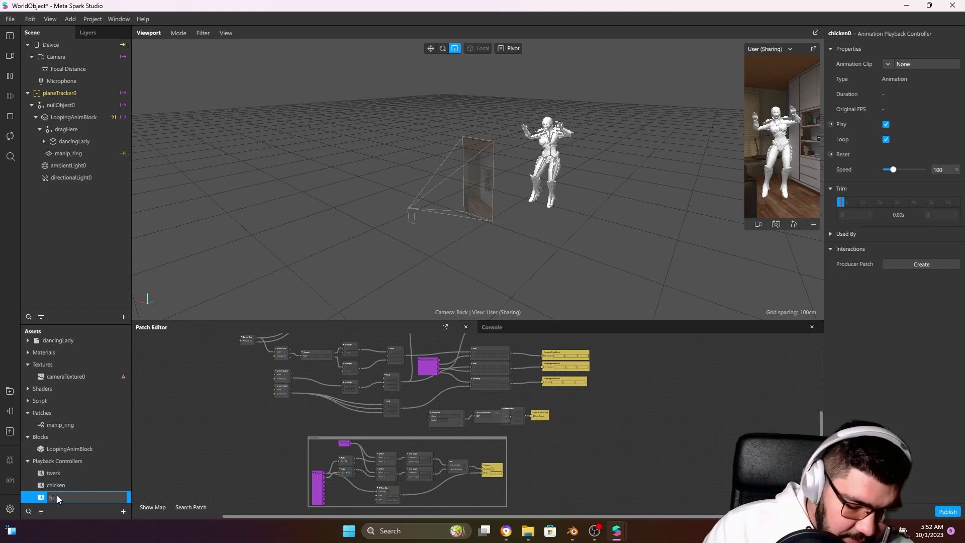
{"action": "type", "text": "hop"}
{"action": "key", "text": "Return"}
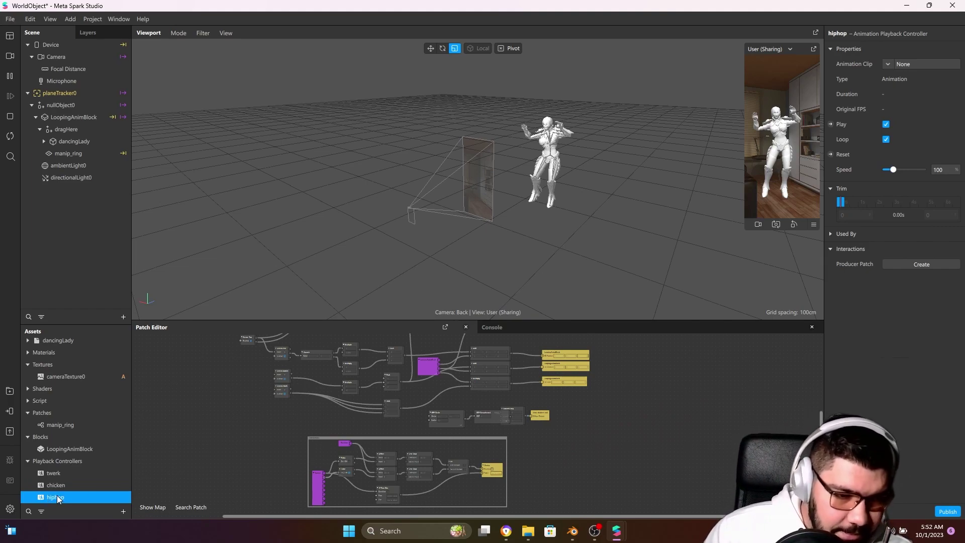
Duplicate the hiphop playback controller and rename the copy twist, matching the clip name in the dancingLady assets.
{"action": "right_click", "coordinate": [56, 496]}
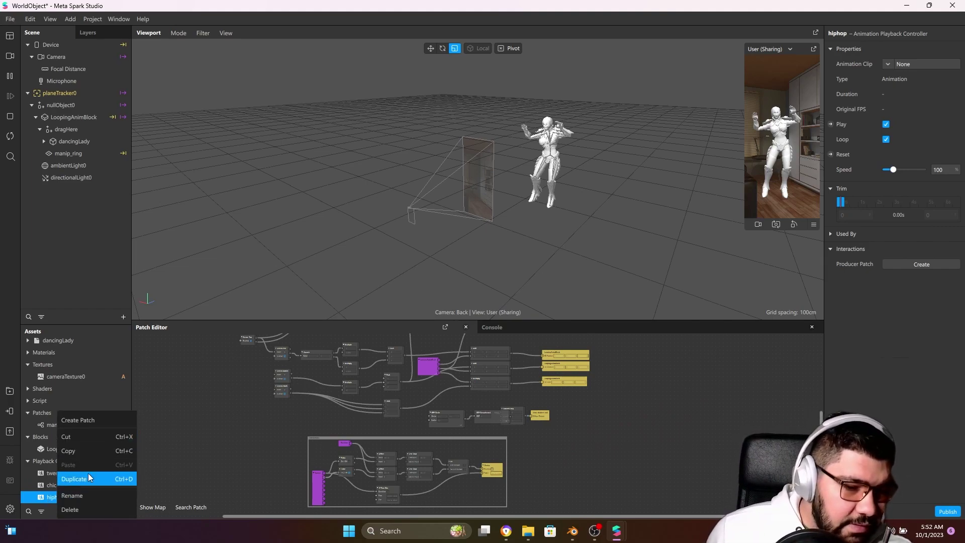
{"action": "left_click", "coordinate": [76, 478]}
{"action": "double_click", "coordinate": [68, 497]}
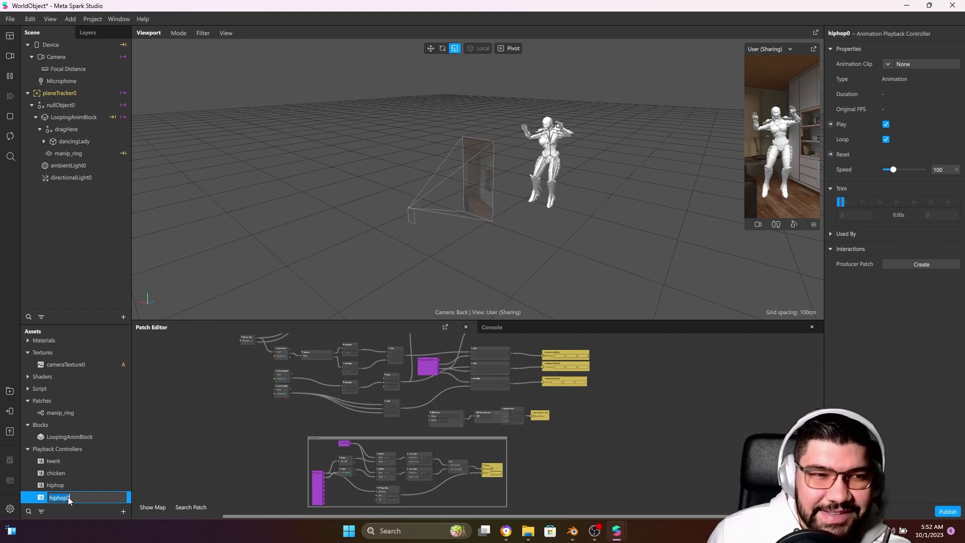
{"action": "left_click", "coordinate": [155, 435]}
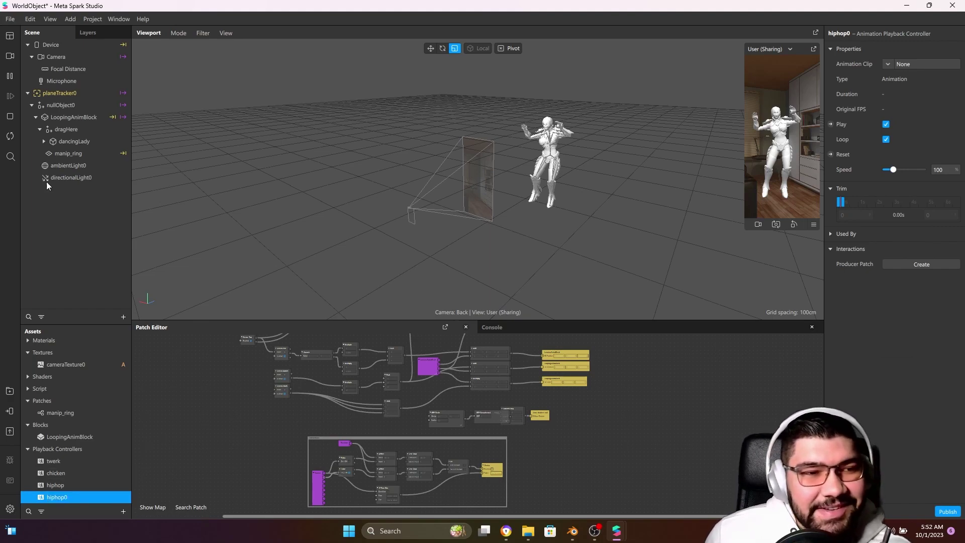
{"action": "scroll", "coordinate": [50, 402], "scroll_direction": "up", "scroll_amount": 1}
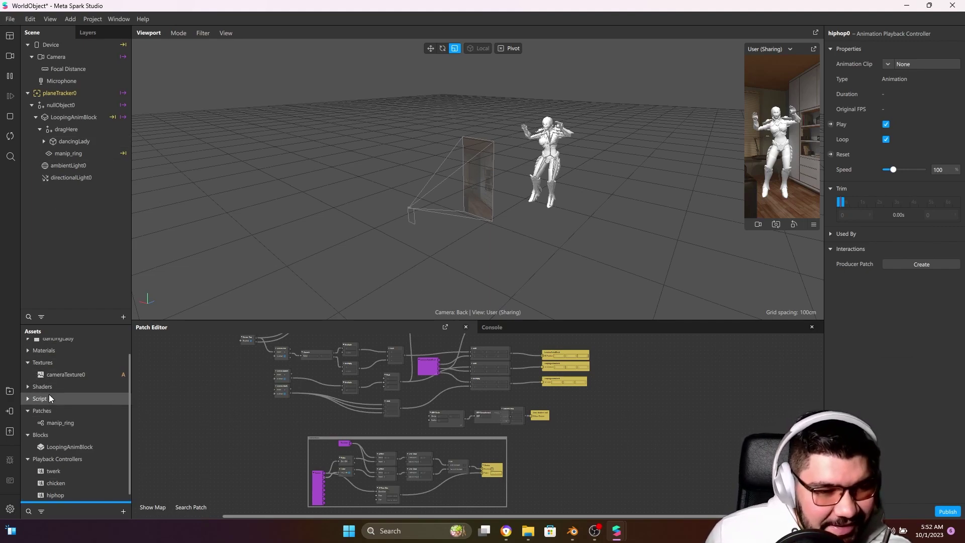
{"action": "scroll", "coordinate": [44, 385], "scroll_direction": "up", "scroll_amount": 2}
{"action": "left_click", "coordinate": [29, 355]}
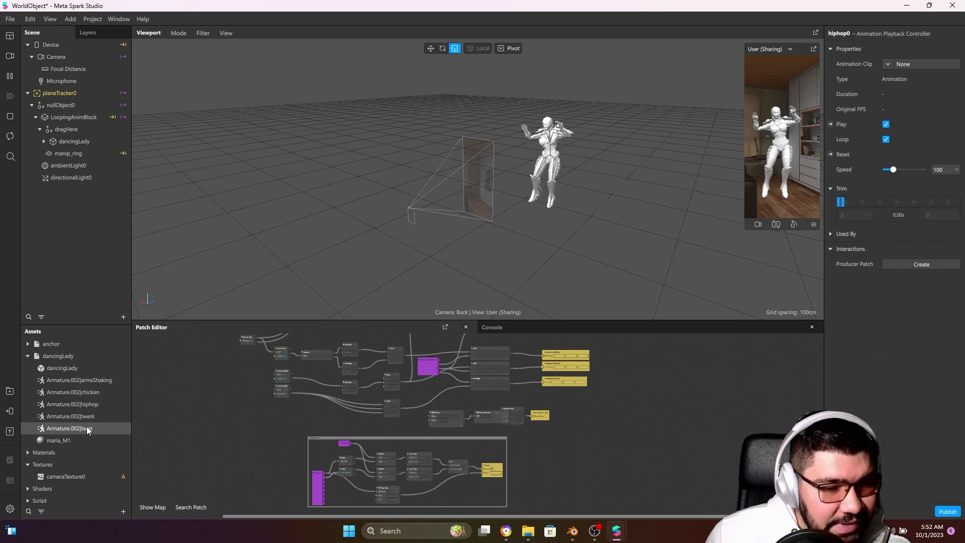
{"action": "scroll", "coordinate": [95, 407], "scroll_direction": "down", "scroll_amount": 5}
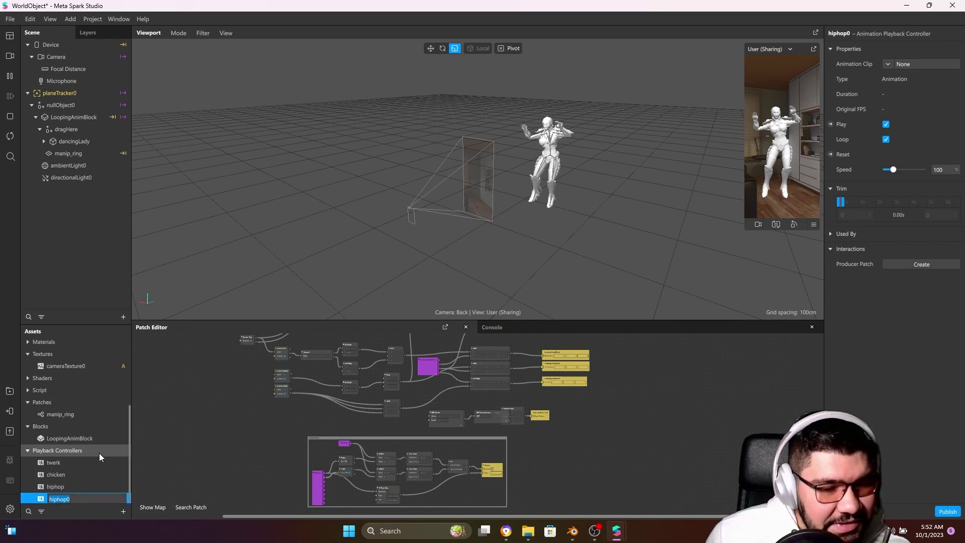
{"action": "type", "text": "t"}
{"action": "key", "text": "Return"}
Duplicate the twist playback controller and rename the copy arms.
{"action": "right_click", "coordinate": [74, 496]}
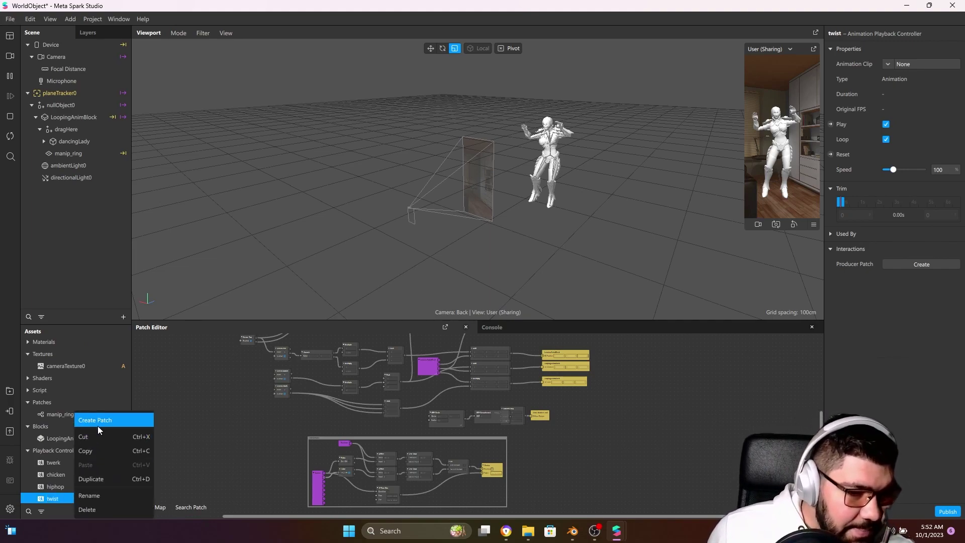
{"action": "left_click", "coordinate": [99, 478]}
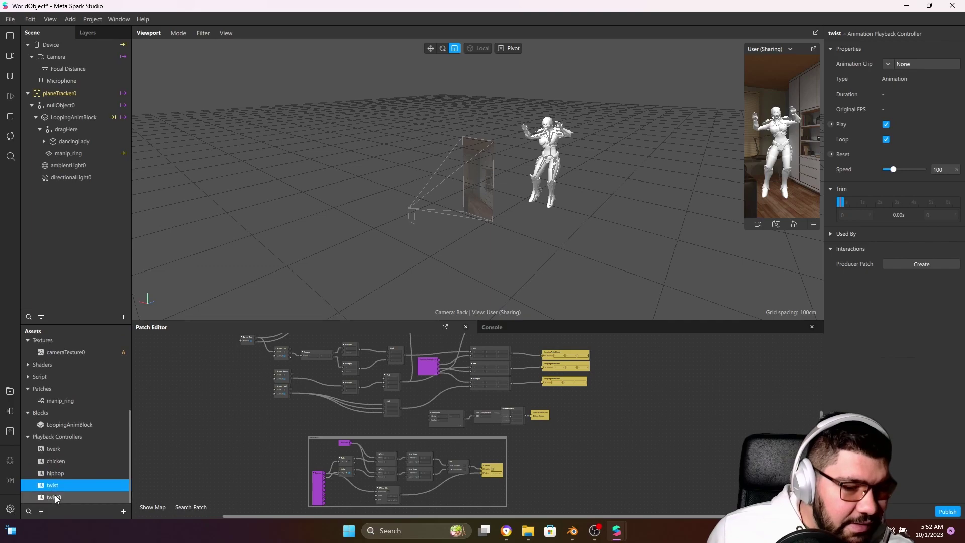
{"action": "double_click", "coordinate": [55, 498]}
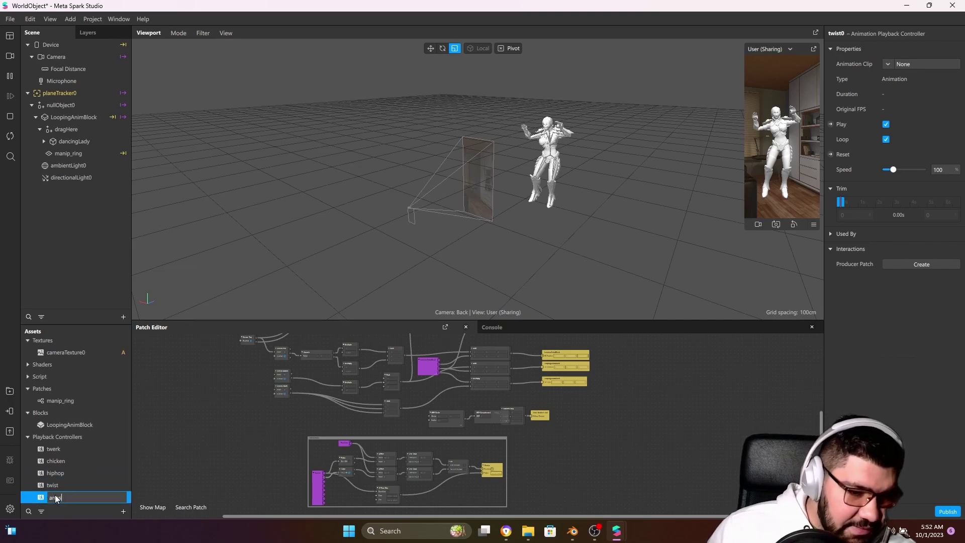
{"action": "type", "text": "arms"}
{"action": "key", "text": "Return"}
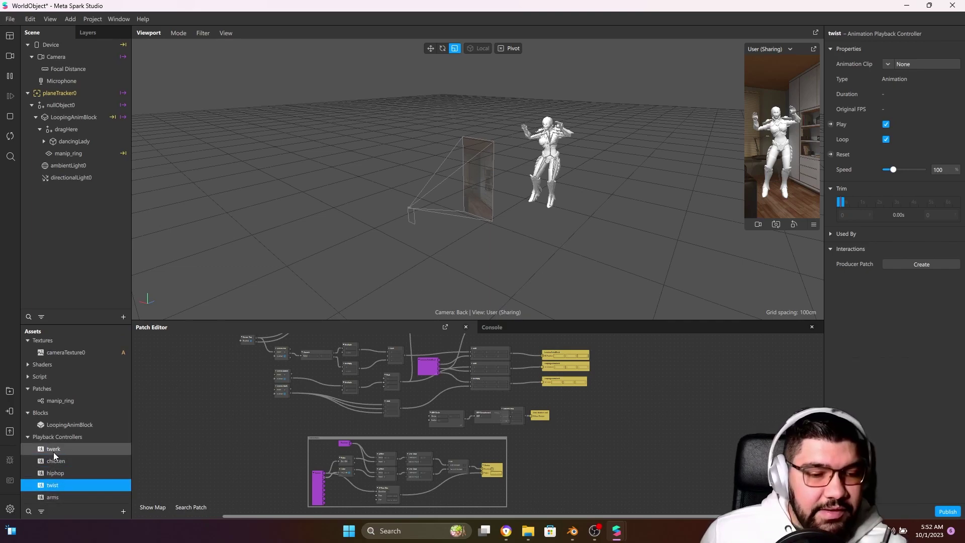
Assign the Armature.002|twerk animation clip to the twerk playback controller.
{"action": "left_click", "coordinate": [53, 450]}
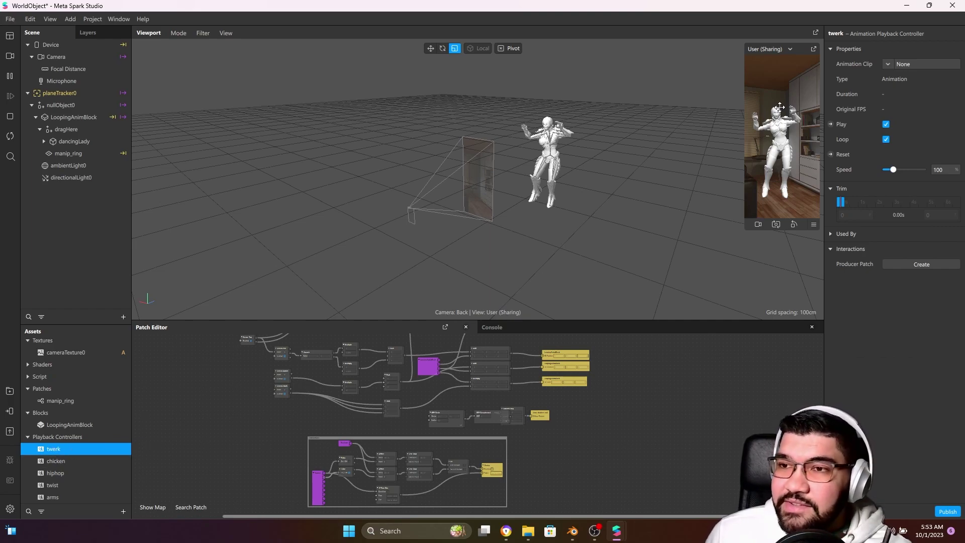
{"action": "left_click", "coordinate": [887, 66]}
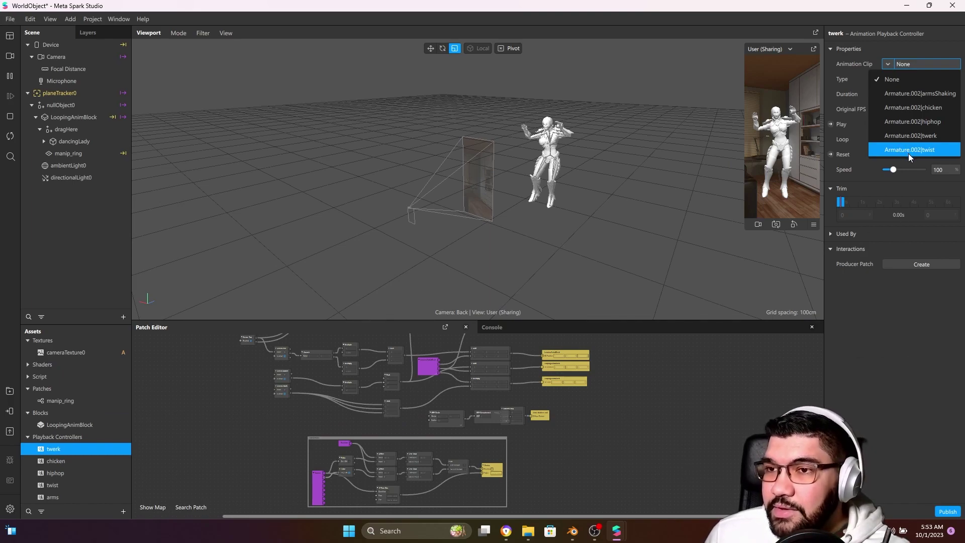
{"action": "left_click", "coordinate": [925, 138]}
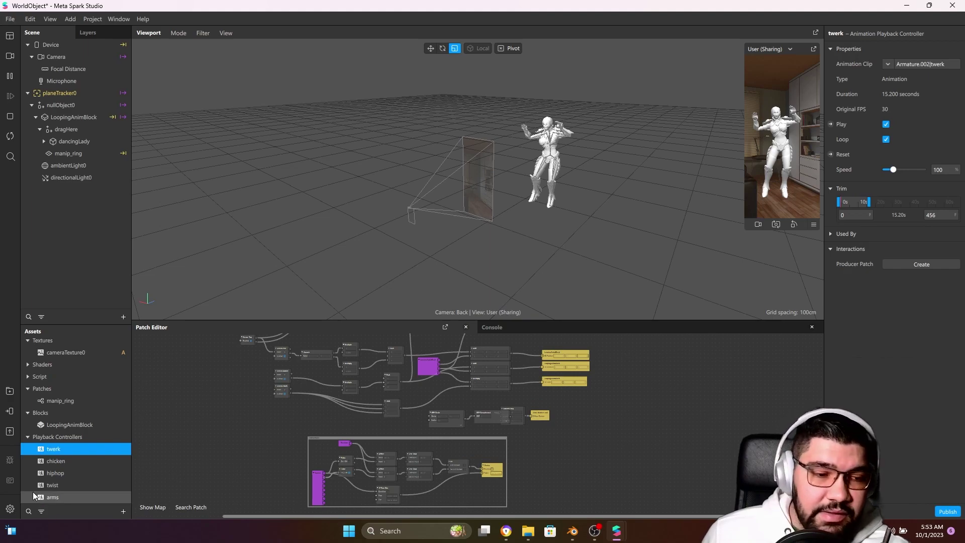
Assign the Armature.002|chicken clip to the chicken playback controller and the Armature.002|hiphop clip to the hiphop controller.
{"action": "left_click", "coordinate": [56, 462]}
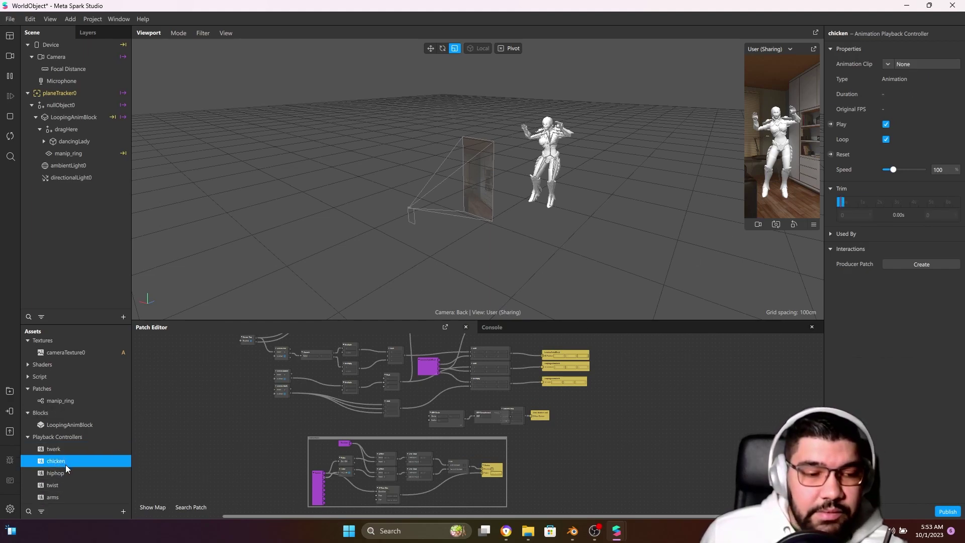
{"action": "left_click", "coordinate": [888, 65]}
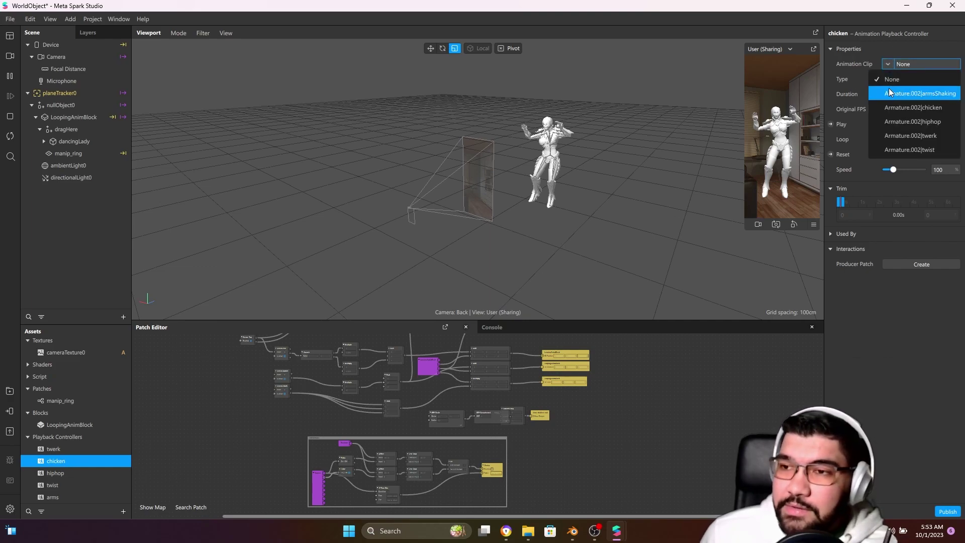
{"action": "left_click", "coordinate": [897, 94]}
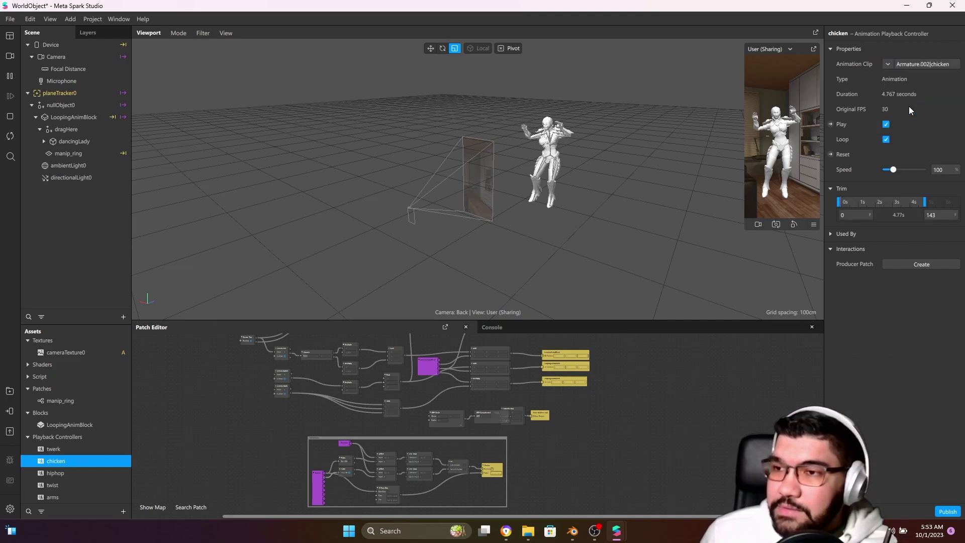
{"action": "left_click", "coordinate": [74, 473]}
{"action": "left_click", "coordinate": [889, 64]}
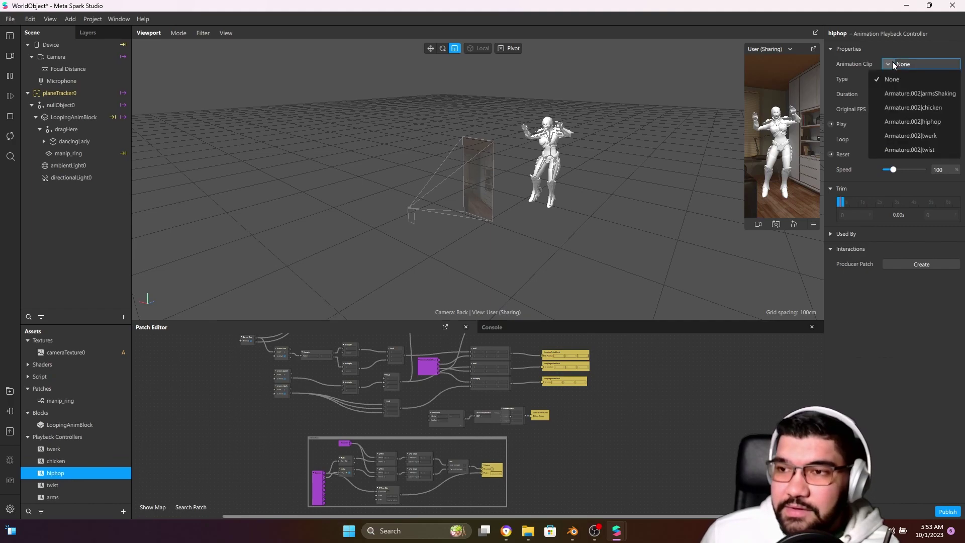
{"action": "left_click", "coordinate": [899, 117]}
Assign the Armature.002|twist clip to the twist playback controller and the Armature.002|armsShaking clip to the arms controller.
{"action": "left_click", "coordinate": [71, 484]}
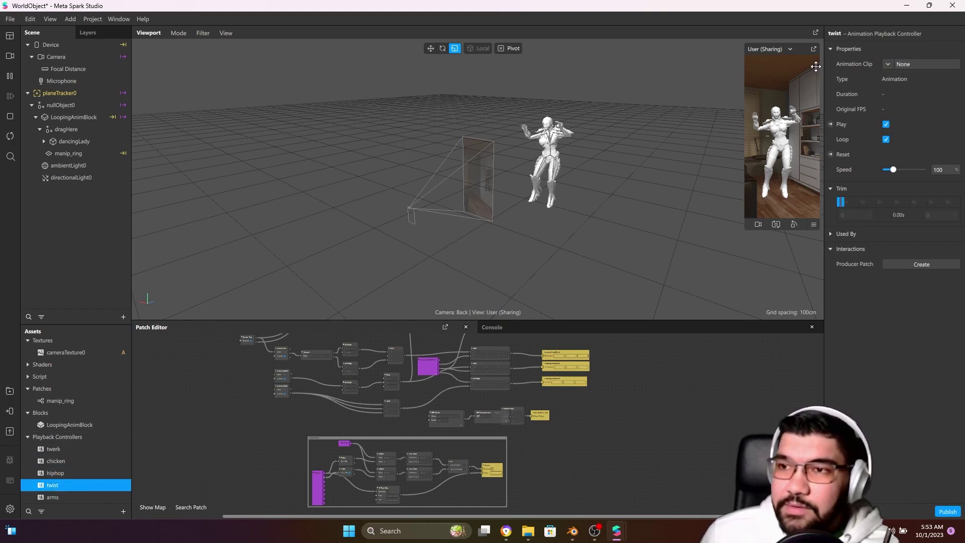
{"action": "left_click", "coordinate": [888, 65]}
{"action": "left_click", "coordinate": [909, 150]}
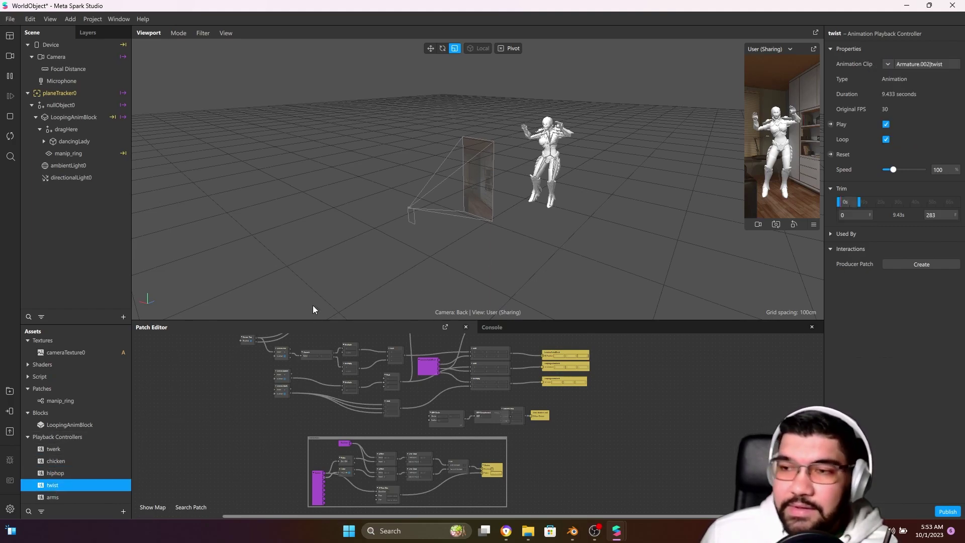
{"action": "left_click", "coordinate": [49, 499]}
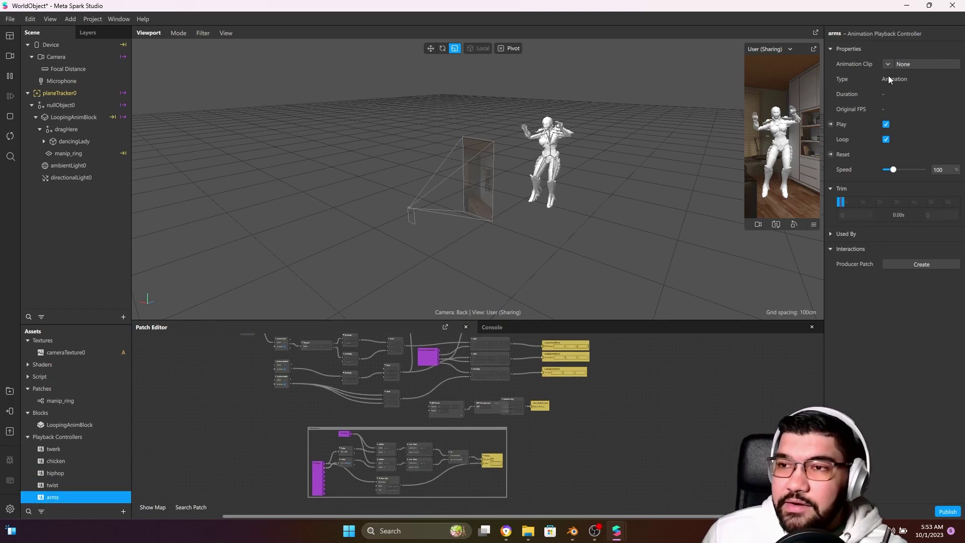
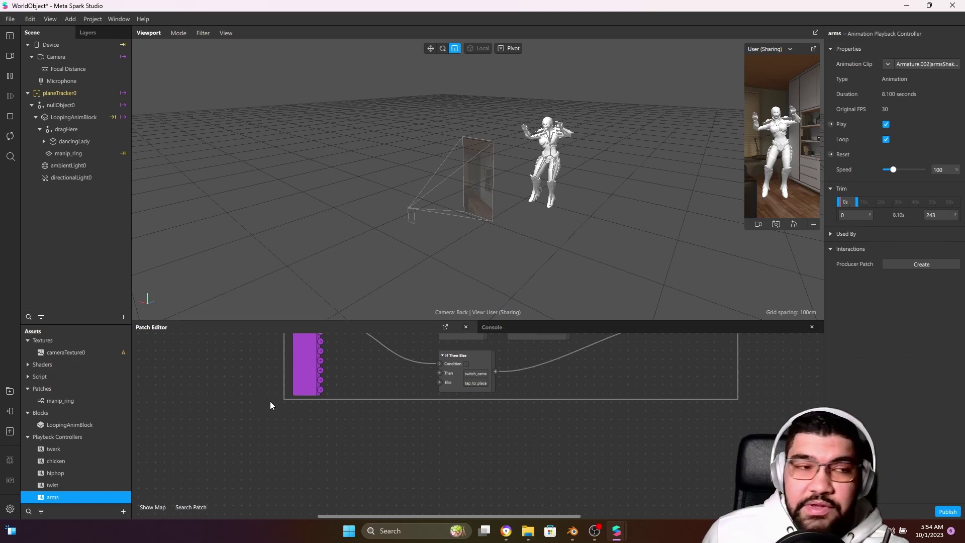
Add an Option Picker patch in the empty area below the existing patch group.
{"action": "double_click", "coordinate": [374, 429]}
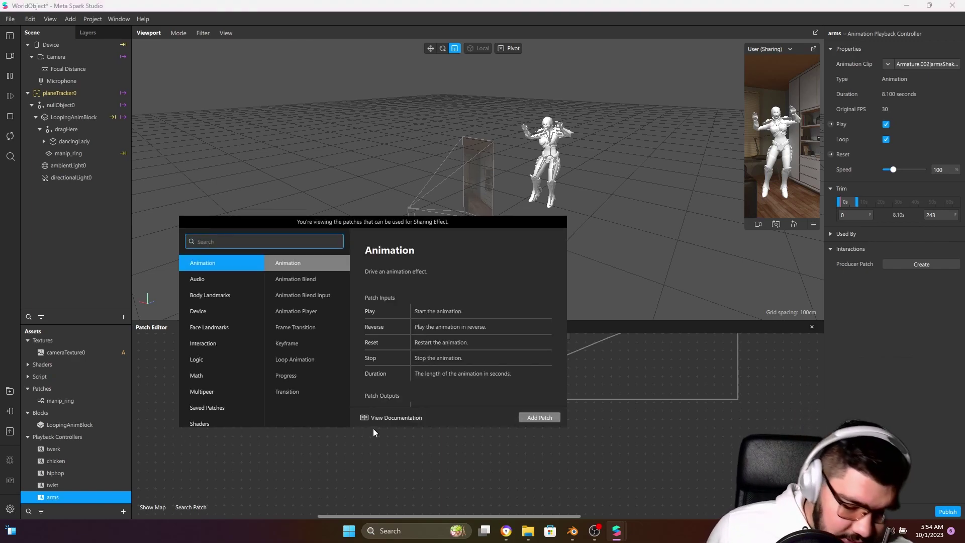
{"action": "type", "text": "p"}
{"action": "key", "text": "BackSpace"}
{"action": "type", "text": "o"}
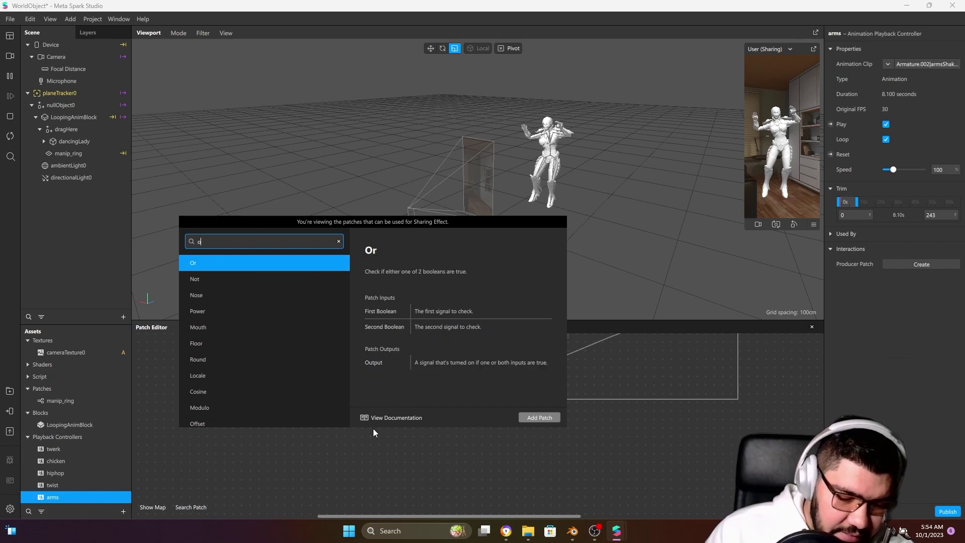
{"action": "type", "text": "p"}
{"action": "left_click", "coordinate": [227, 282]}
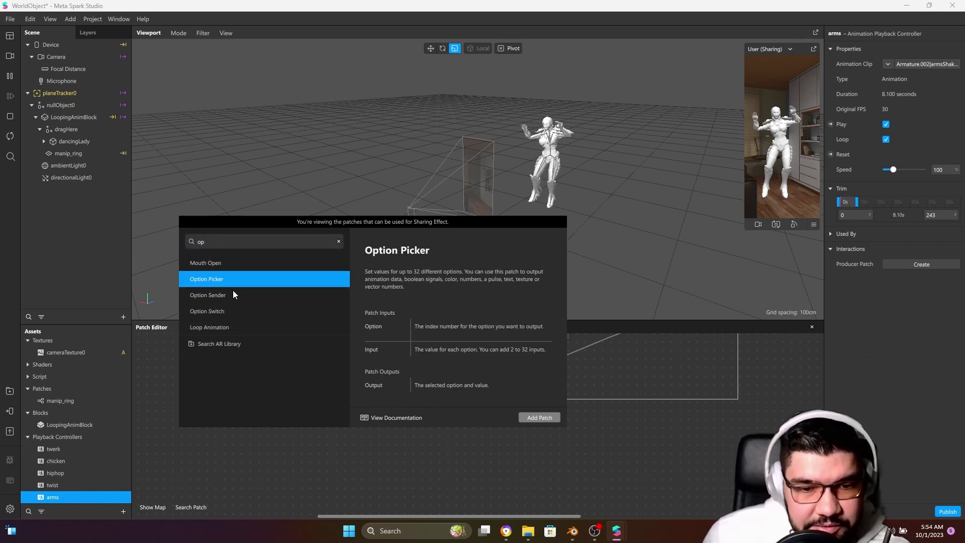
{"action": "double_click", "coordinate": [216, 280]}
{"action": "scroll", "coordinate": [385, 481], "scroll_direction": "up", "scroll_amount": 3}
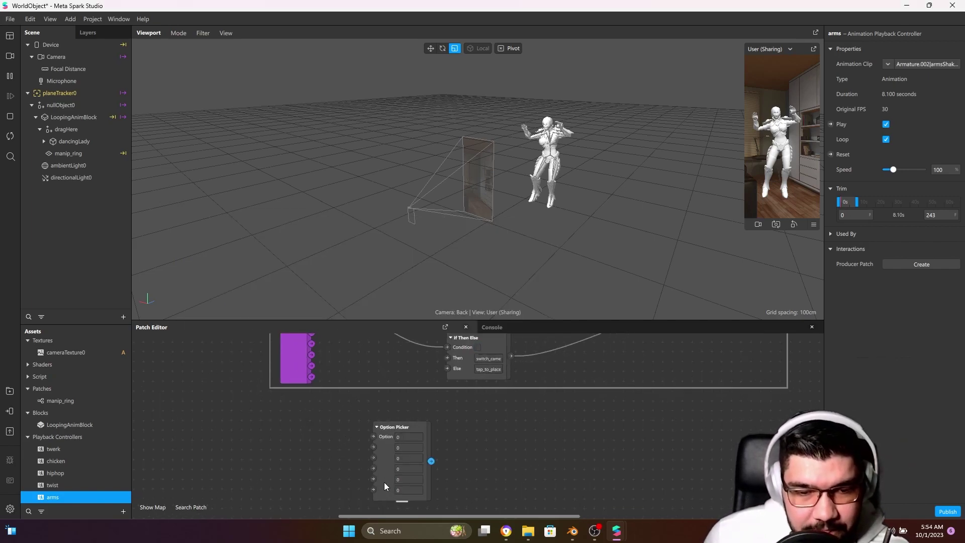
{"action": "scroll", "coordinate": [388, 481], "scroll_direction": "down", "scroll_amount": 1}
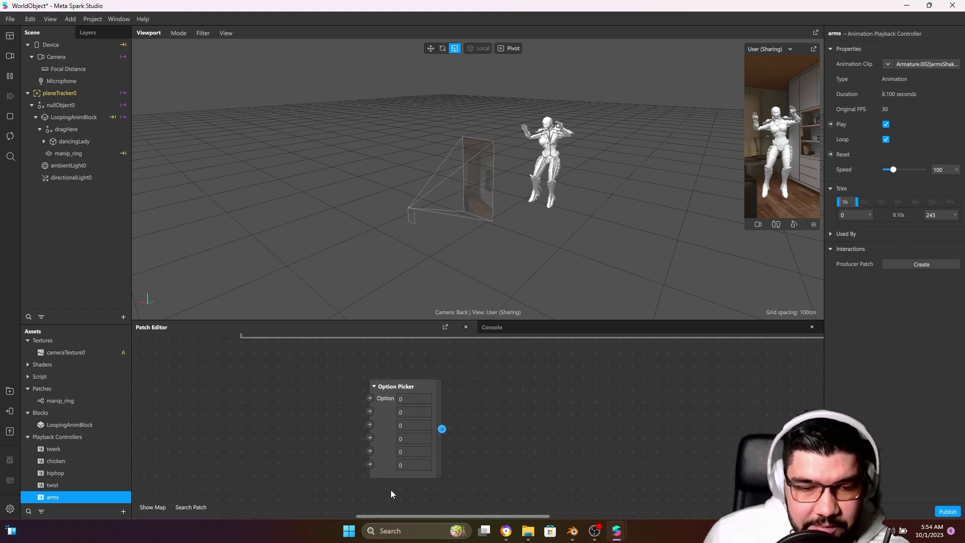
Set the Option Picker's data type to Animation Data and shift the patch to make room for its inputs.
{"action": "left_click", "coordinate": [387, 459]}
{"action": "left_click", "coordinate": [404, 487]}
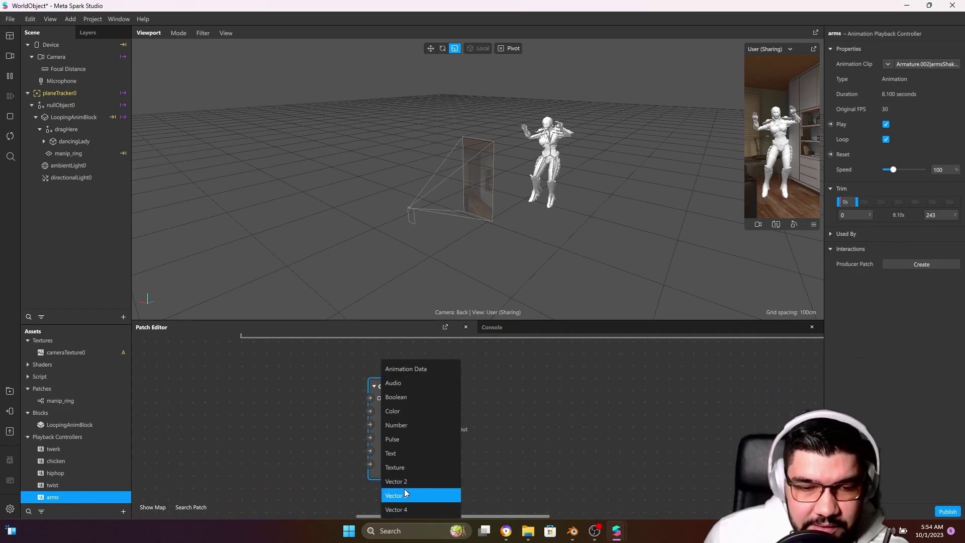
{"action": "left_click", "coordinate": [415, 373]}
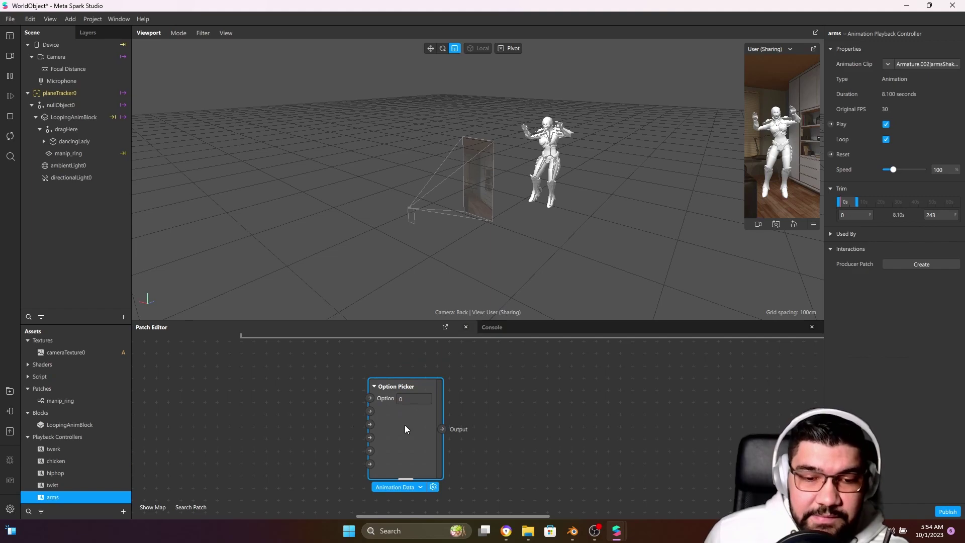
{"action": "left_click_drag", "start_coordinate": [405, 424], "coordinate": [457, 426]}
Place the twerk, chicken, hiphop, twist and arms controllers in the patch graph, connecting them in that order to the Option Picker's five value inputs.
{"action": "left_click", "coordinate": [75, 452]}
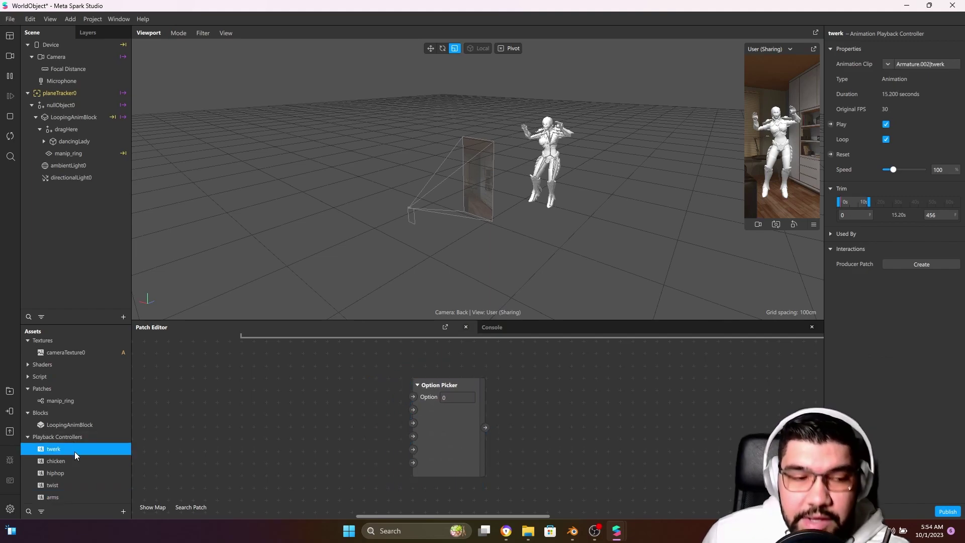
{"action": "left_click_drag", "start_coordinate": [57, 449], "coordinate": [413, 409]}
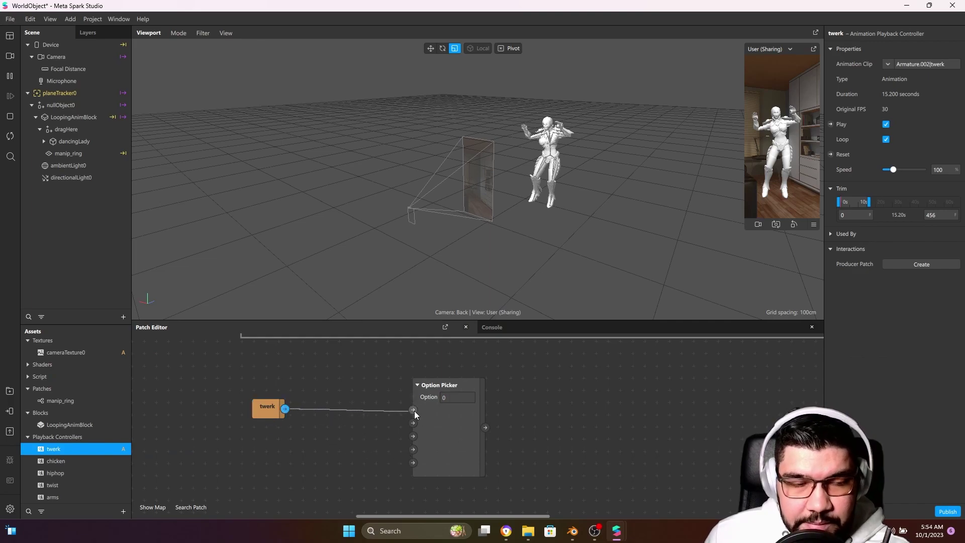
{"action": "left_click_drag", "start_coordinate": [47, 466], "coordinate": [413, 423]}
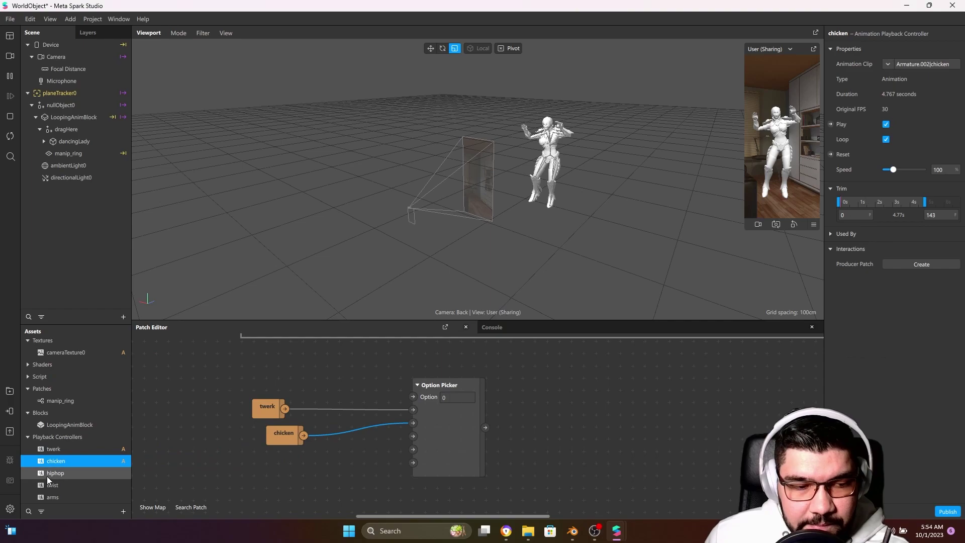
{"action": "left_click_drag", "start_coordinate": [56, 473], "coordinate": [302, 481]}
{"action": "left_click_drag", "start_coordinate": [319, 483], "coordinate": [413, 449]}
{"action": "left_click_drag", "start_coordinate": [52, 497], "coordinate": [413, 462]}
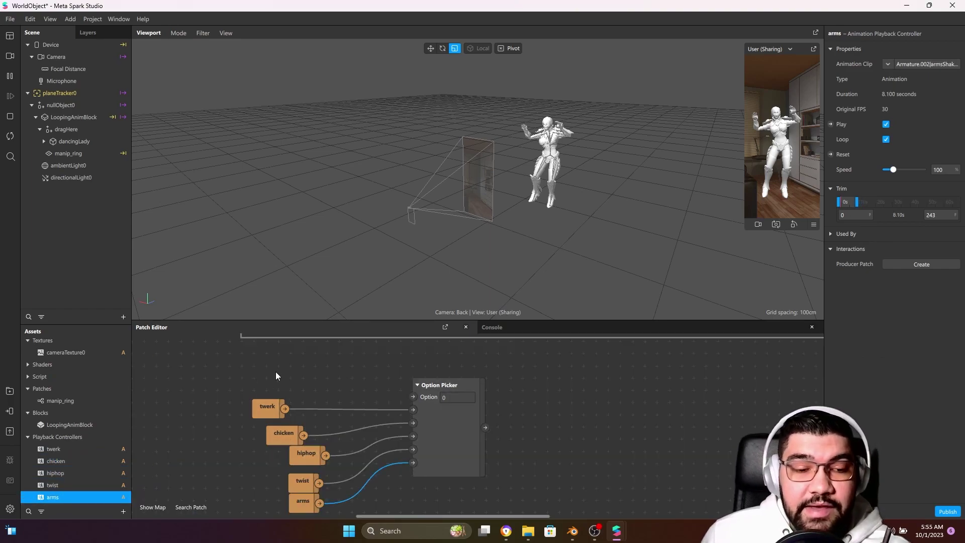
Add a Counter patch near the playback controller patches.
{"action": "double_click", "coordinate": [259, 367]}
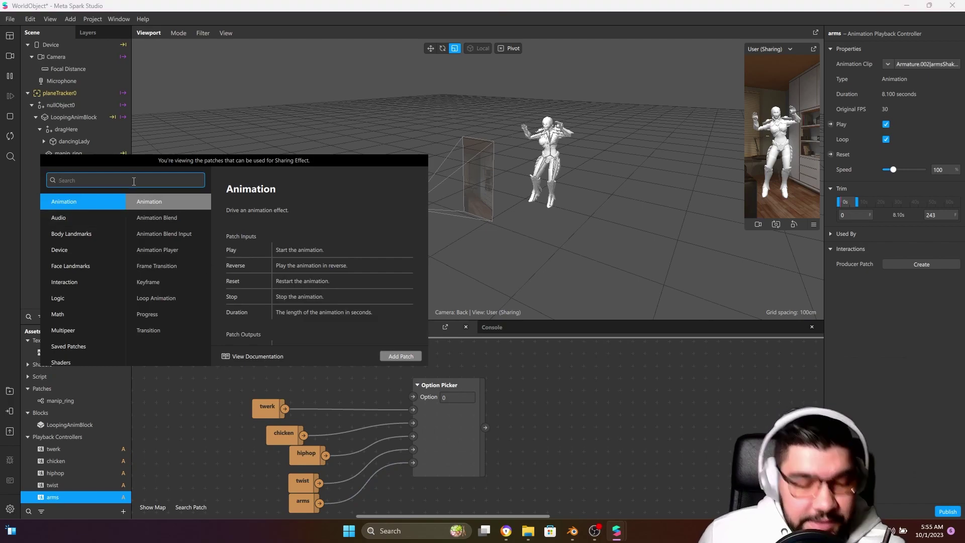
{"action": "type", "text": "counter"}
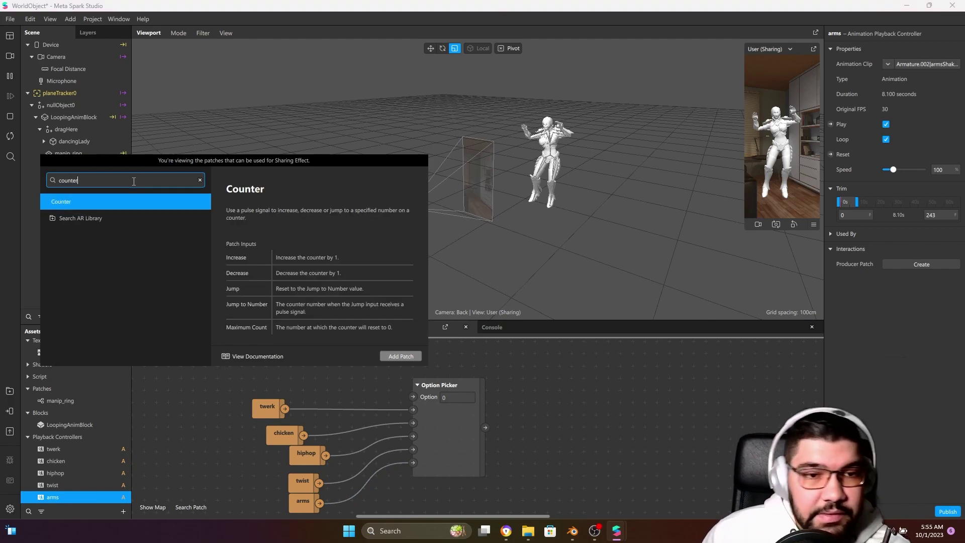
{"action": "key", "text": "Return"}
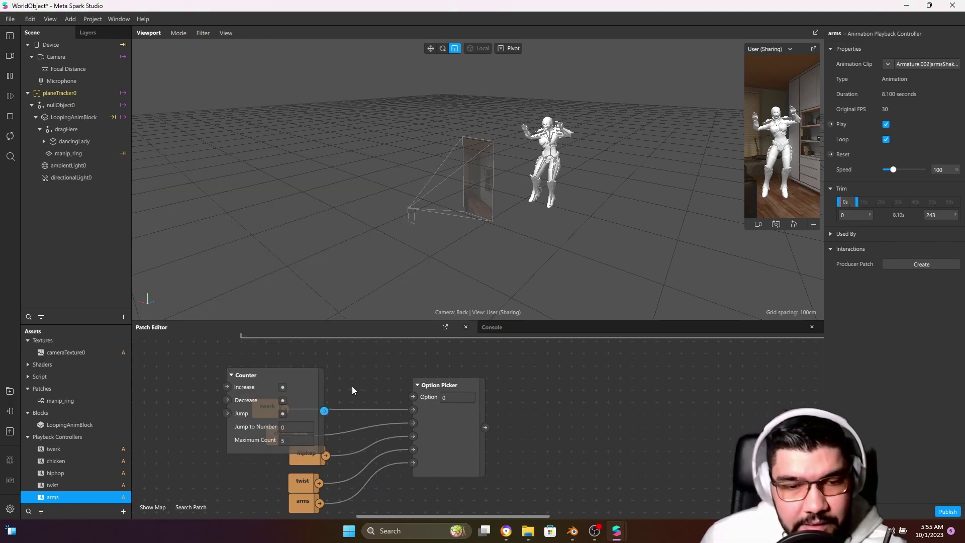
Move the Counter clear of the dance controllers, enlarge the Patch Editor, and shift the controllers and Option Picker lower together.
{"action": "scroll", "coordinate": [385, 401], "scroll_direction": "down", "scroll_amount": 1}
{"action": "left_click", "coordinate": [300, 362]}
{"action": "left_click_drag", "start_coordinate": [300, 362], "coordinate": [207, 354]}
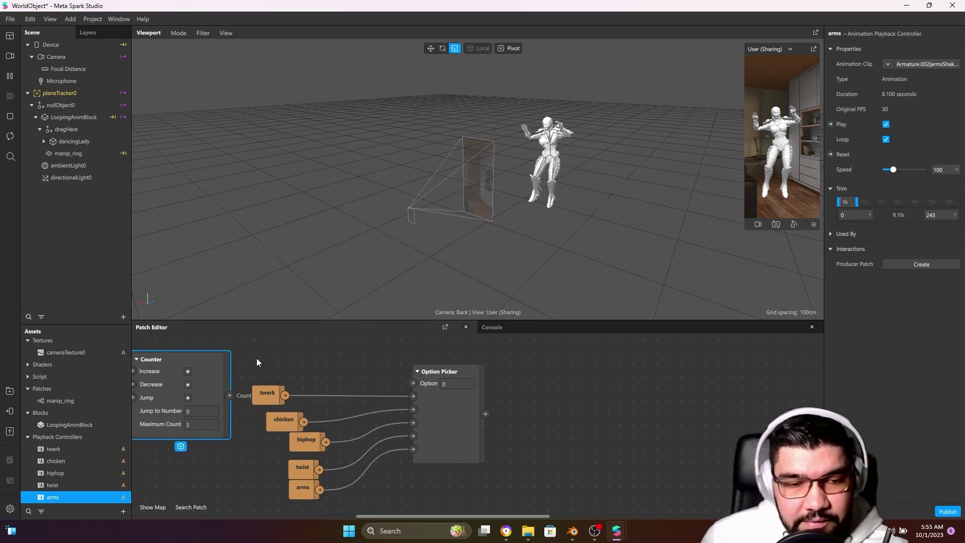
{"action": "left_click_drag", "start_coordinate": [241, 508], "coordinate": [498, 348]}
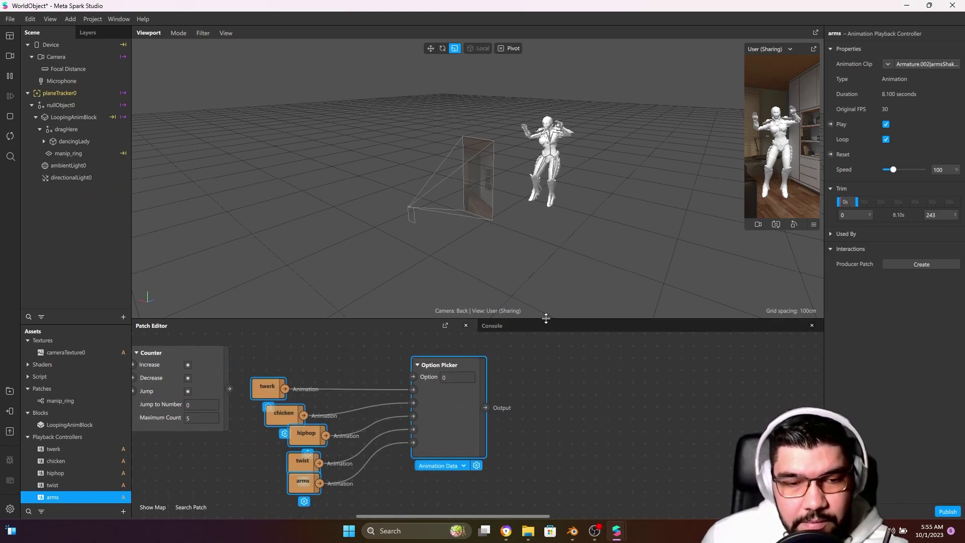
{"action": "left_click_drag", "start_coordinate": [540, 323], "coordinate": [452, 226]}
{"action": "left_click_drag", "start_coordinate": [435, 324], "coordinate": [449, 433]}
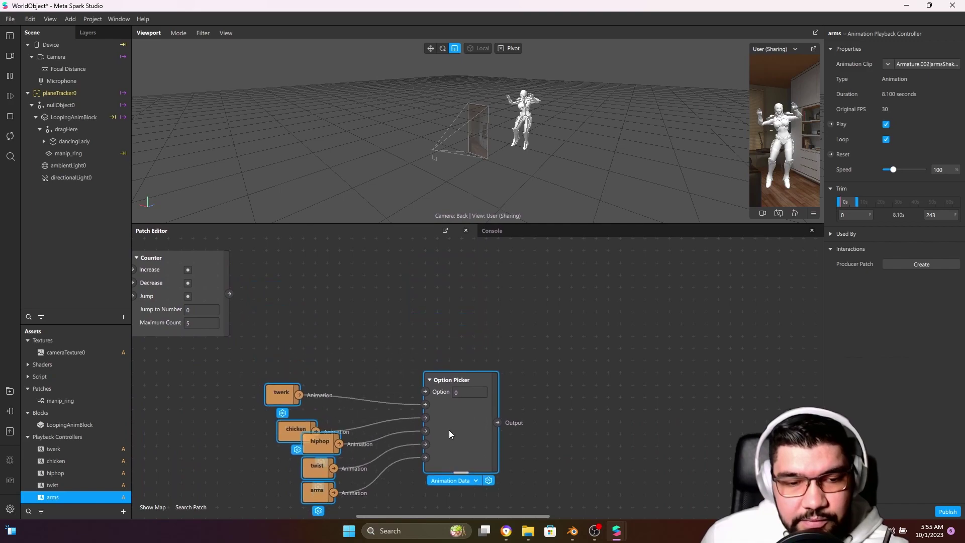
Place the Counter above the dance controllers and connect its Count output to the Option Picker's Option input.
{"action": "left_click_drag", "start_coordinate": [210, 267], "coordinate": [346, 285]}
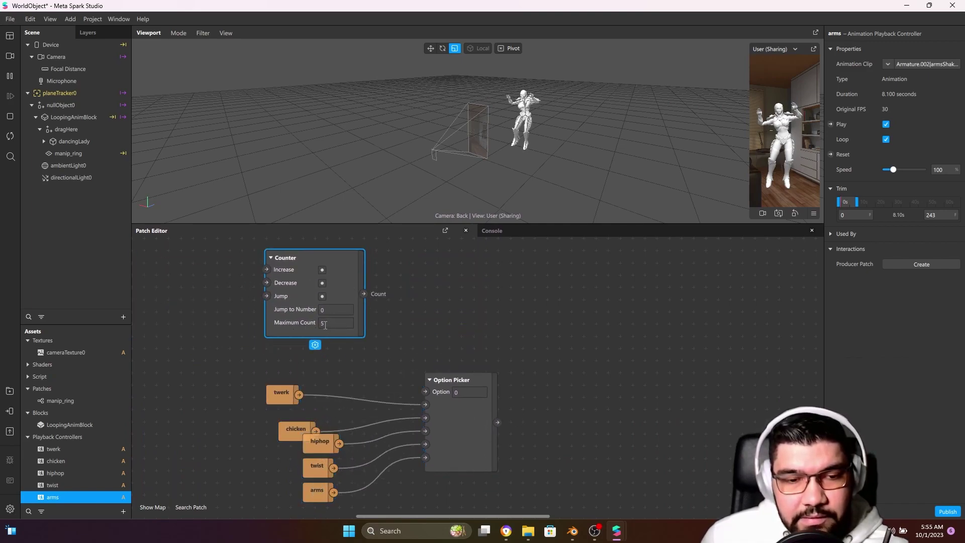
{"action": "left_click_drag", "start_coordinate": [363, 293], "coordinate": [423, 392]}
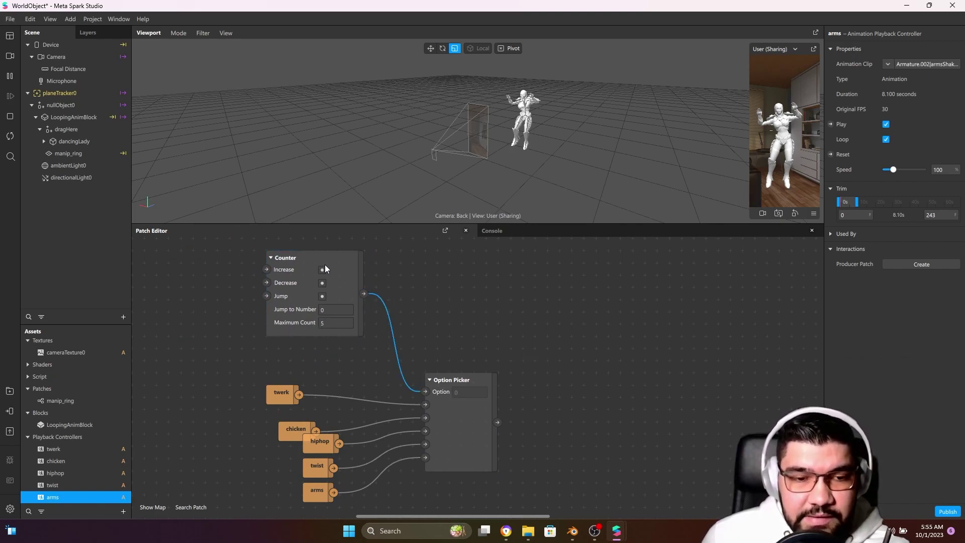
{"action": "left_click_drag", "start_coordinate": [334, 271], "coordinate": [375, 312]}
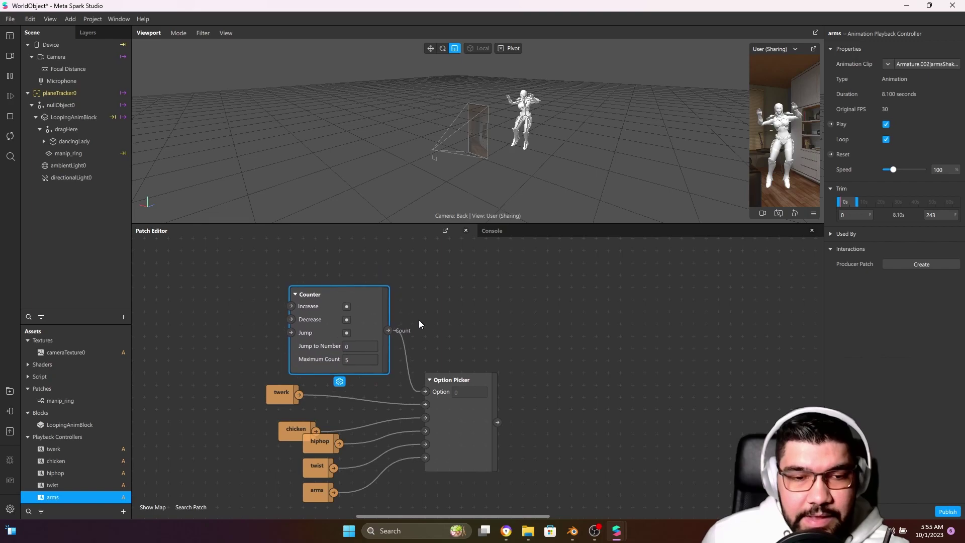
Add a Screen Tap patch before the Counter, connect its first output to the Counter's Increase input, and tidy the Counter's placement.
{"action": "double_click", "coordinate": [232, 345]}
{"action": "type", "text": "scren"}
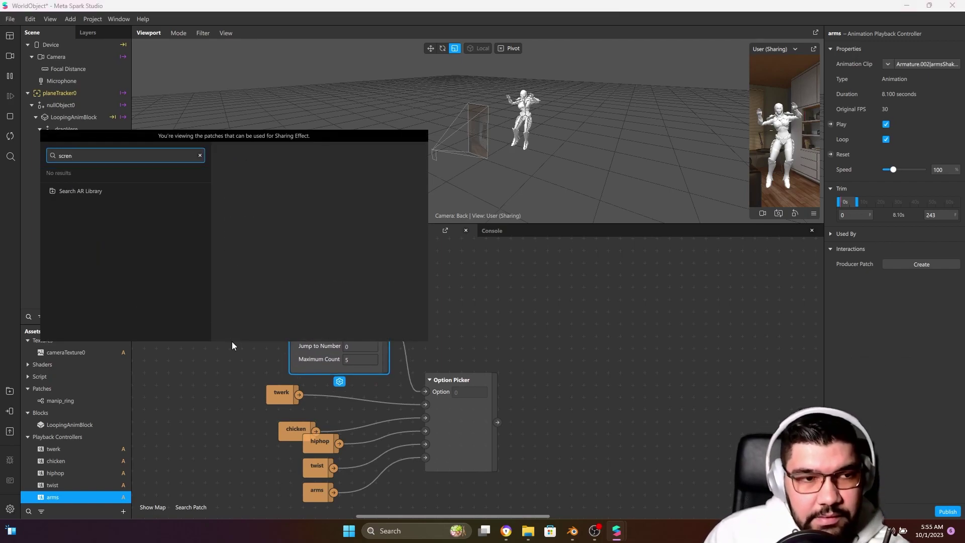
{"action": "key", "text": "BackSpace"}
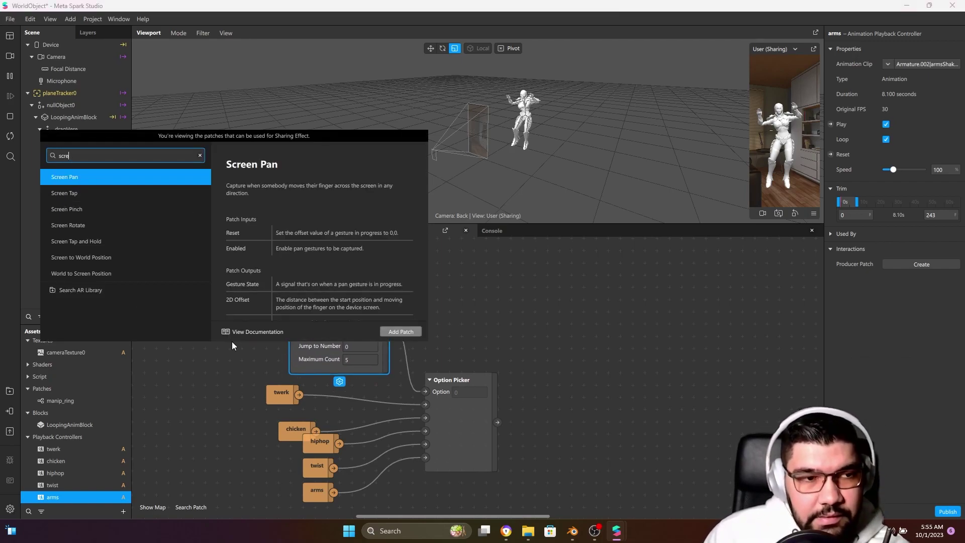
{"action": "type", "text": "en"}
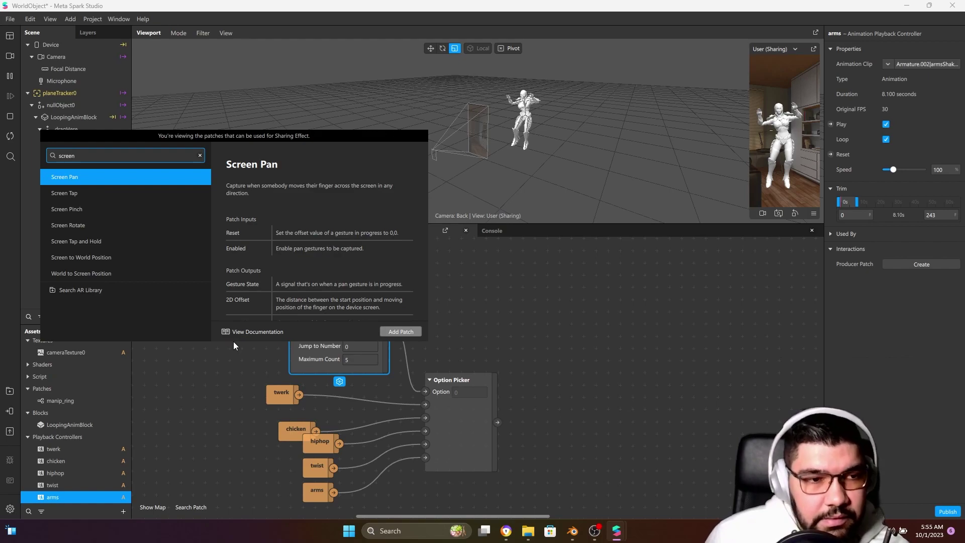
{"action": "double_click", "coordinate": [83, 194]}
{"action": "left_click_drag", "start_coordinate": [253, 350], "coordinate": [291, 305]}
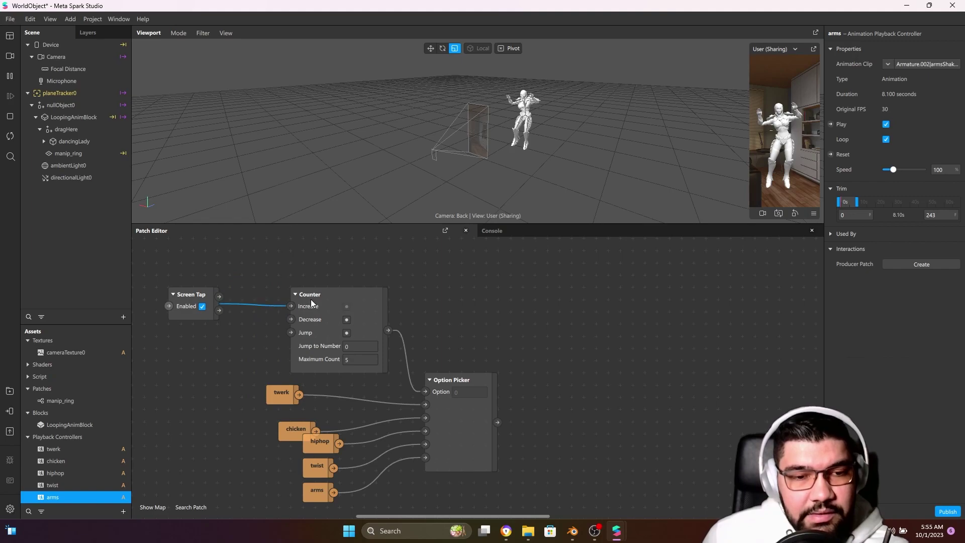
{"action": "left_click", "coordinate": [323, 293]}
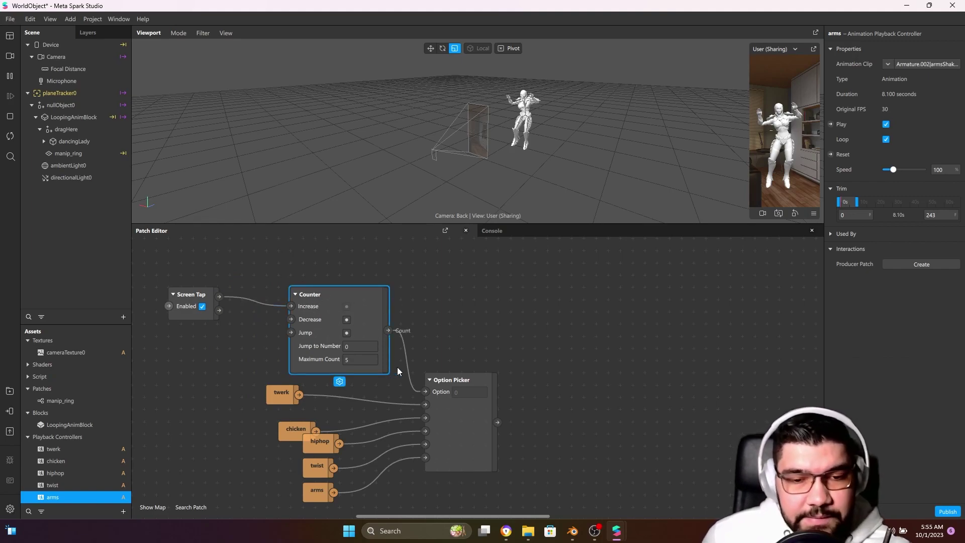
{"action": "left_click_drag", "start_coordinate": [354, 325], "coordinate": [344, 303]}
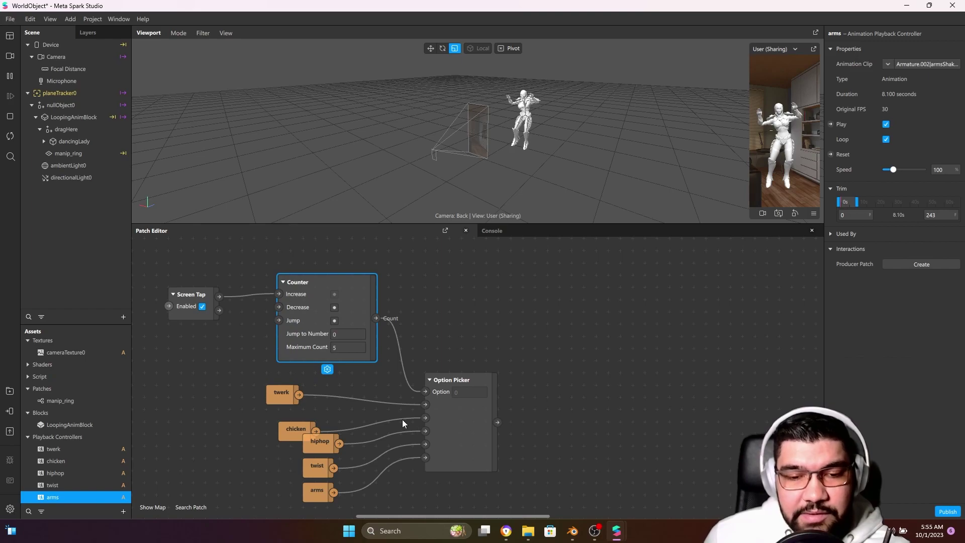
Create a patch for the dancingLady object's Animation property and place it beyond the Option Picker.
{"action": "left_click", "coordinate": [67, 129]}
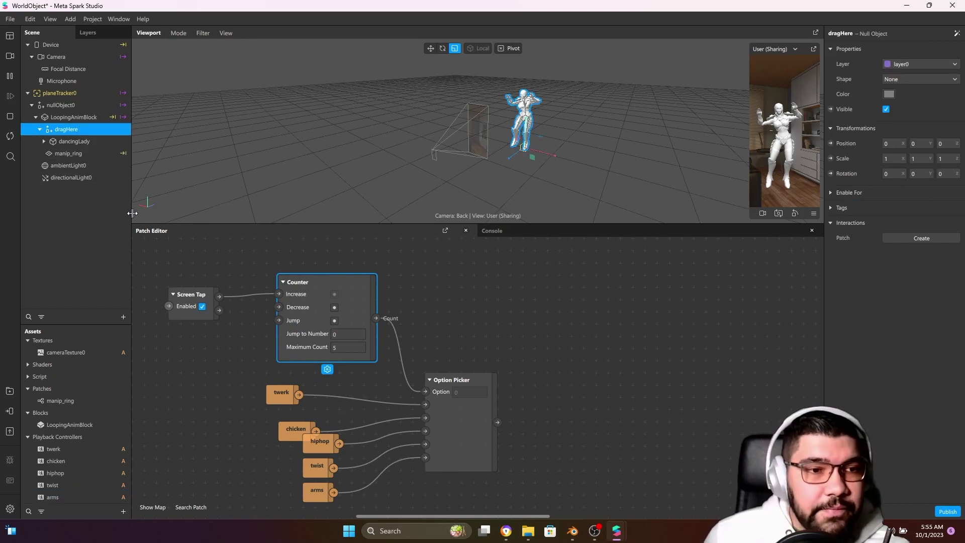
{"action": "left_click", "coordinate": [45, 141]}
{"action": "left_click", "coordinate": [72, 142]}
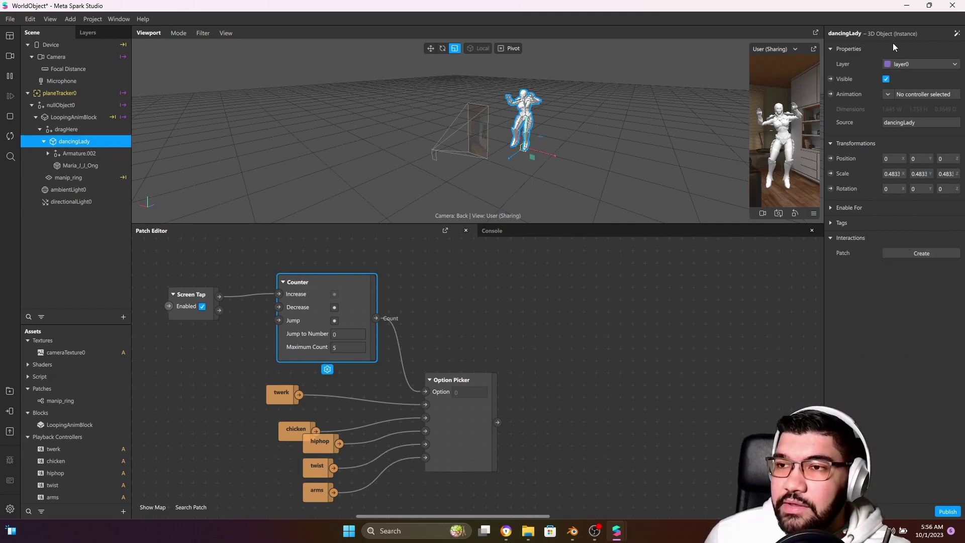
{"action": "left_click", "coordinate": [831, 95]}
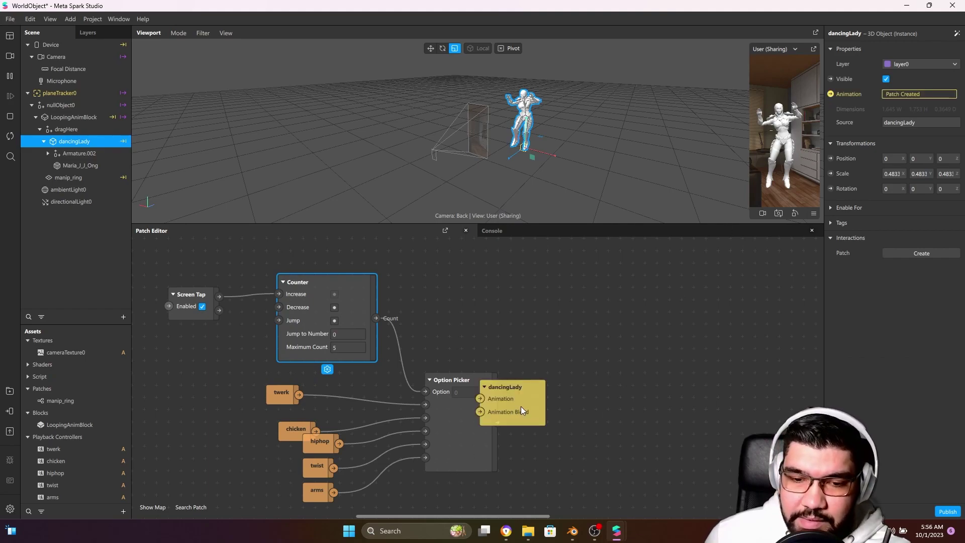
{"action": "left_click_drag", "start_coordinate": [538, 409], "coordinate": [639, 422]}
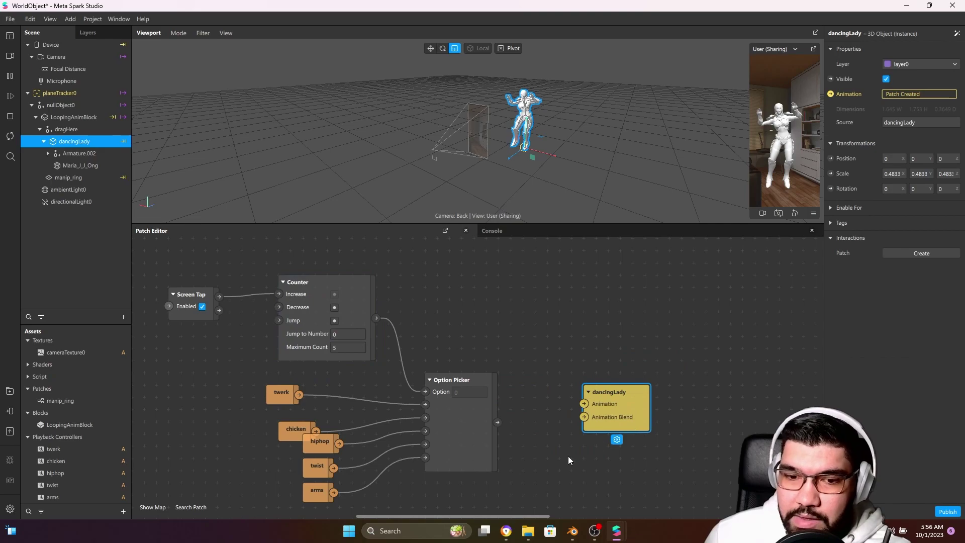
Connect the Option Picker's output to the Animation input of the dancingLady patch.
{"action": "scroll", "coordinate": [567, 456], "scroll_direction": "up", "scroll_amount": 1}
{"action": "scroll", "coordinate": [561, 458], "scroll_direction": "down", "scroll_amount": 2}
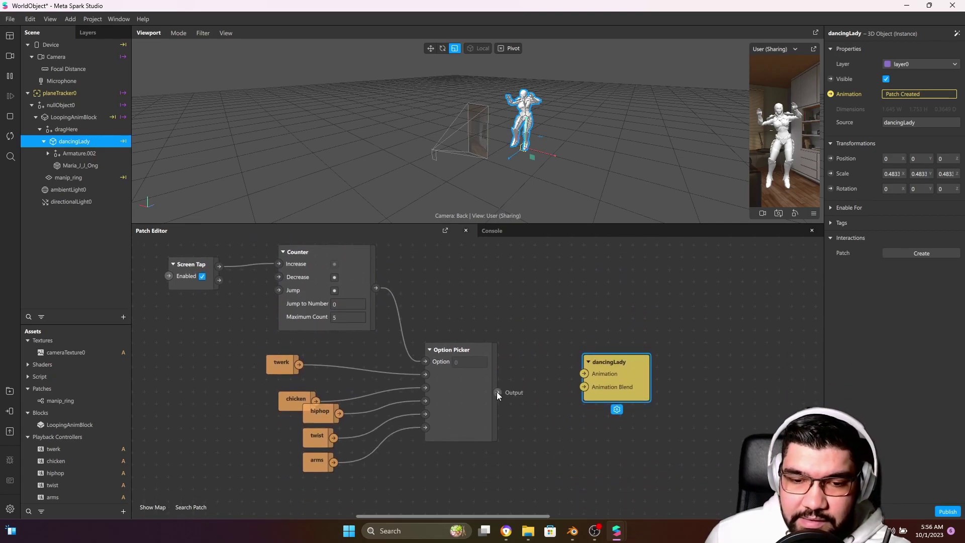
{"action": "left_click_drag", "start_coordinate": [497, 391], "coordinate": [583, 373]}
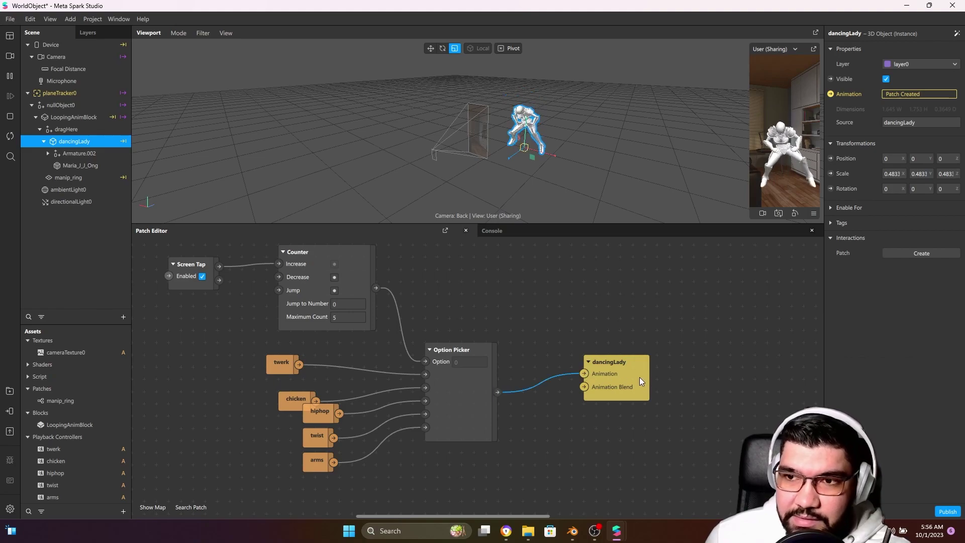
{"action": "left_click", "coordinate": [646, 390]}
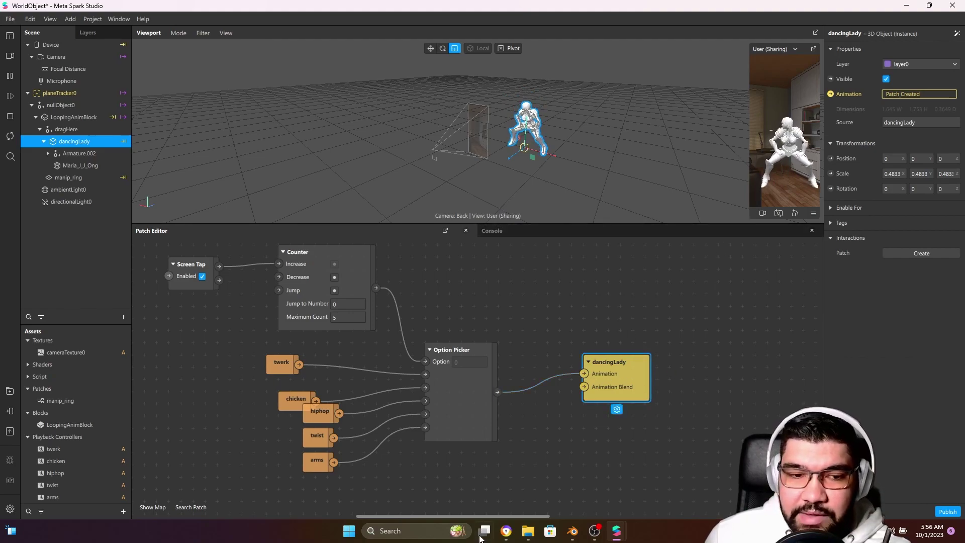
Test the tap switching in the simulator by tapping through the dances while watching the Option Picker's option.
{"action": "scroll", "coordinate": [422, 455], "scroll_direction": "up", "scroll_amount": 1}
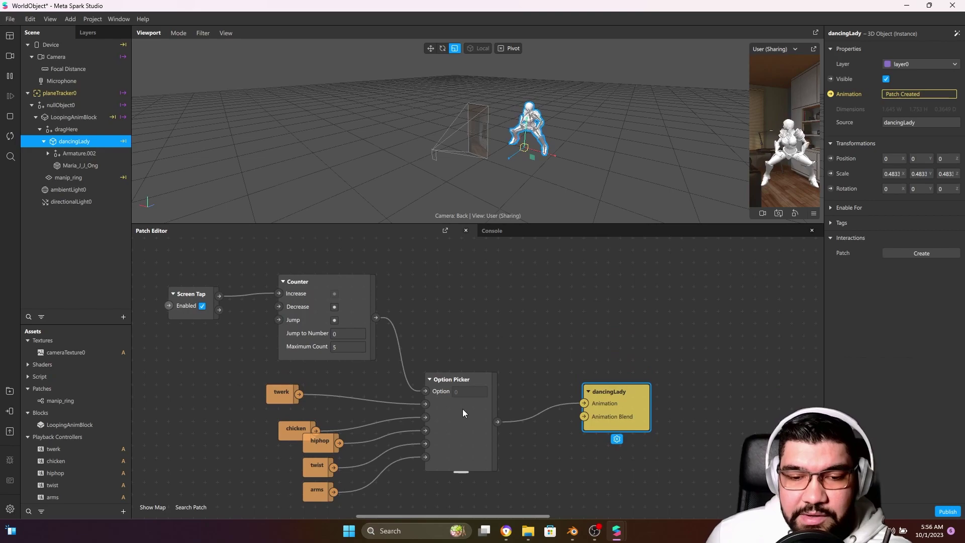
{"action": "scroll", "coordinate": [462, 412], "scroll_direction": "up", "scroll_amount": 1, "text": "ctrl"}
{"action": "scroll", "coordinate": [464, 422], "scroll_direction": "up", "scroll_amount": 2, "text": "ctrl"}
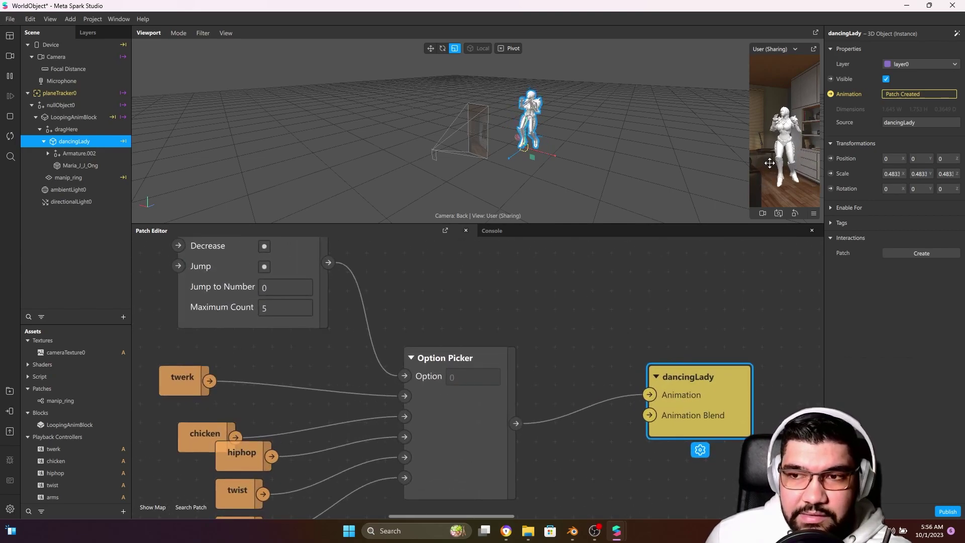
{"action": "left_click", "coordinate": [785, 180]}
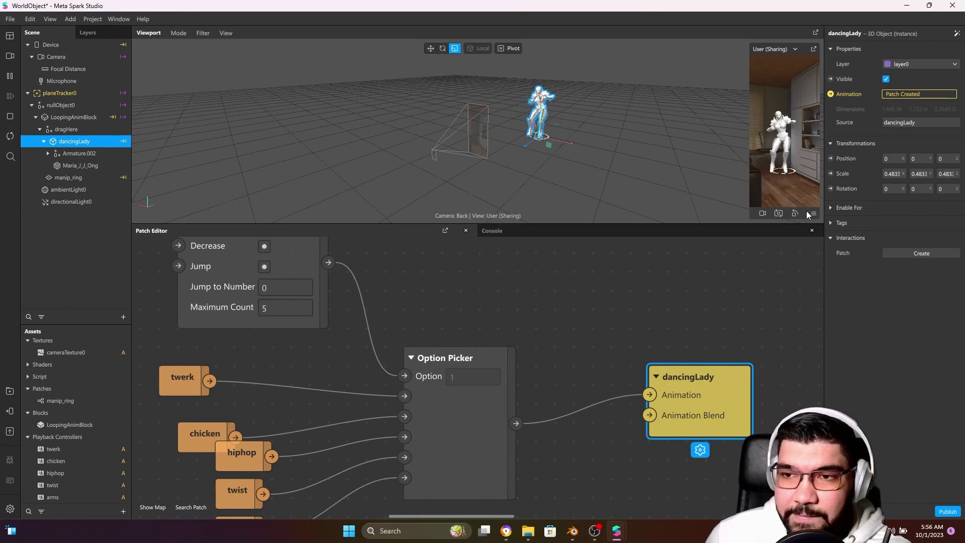
{"action": "scroll", "coordinate": [281, 497], "scroll_direction": "down", "scroll_amount": 1}
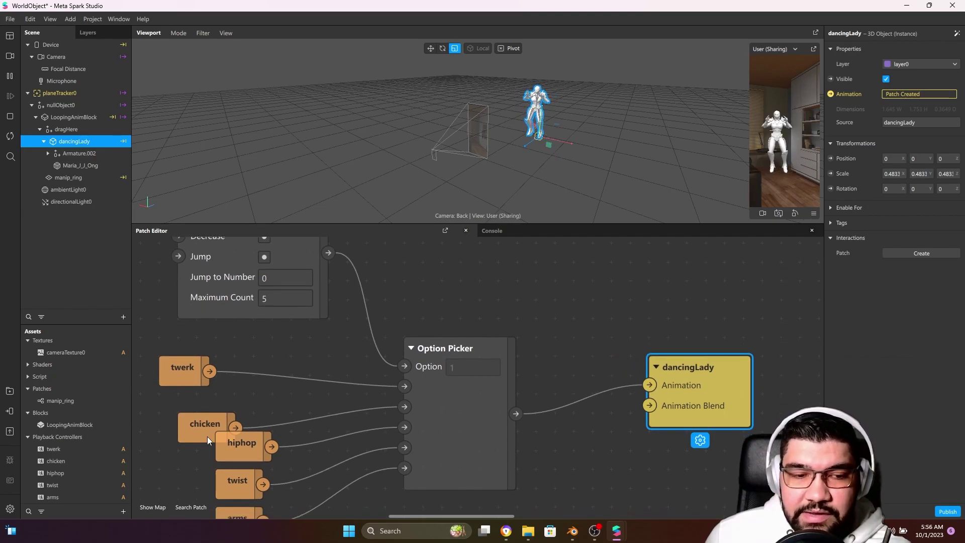
{"action": "left_click", "coordinate": [785, 184]}
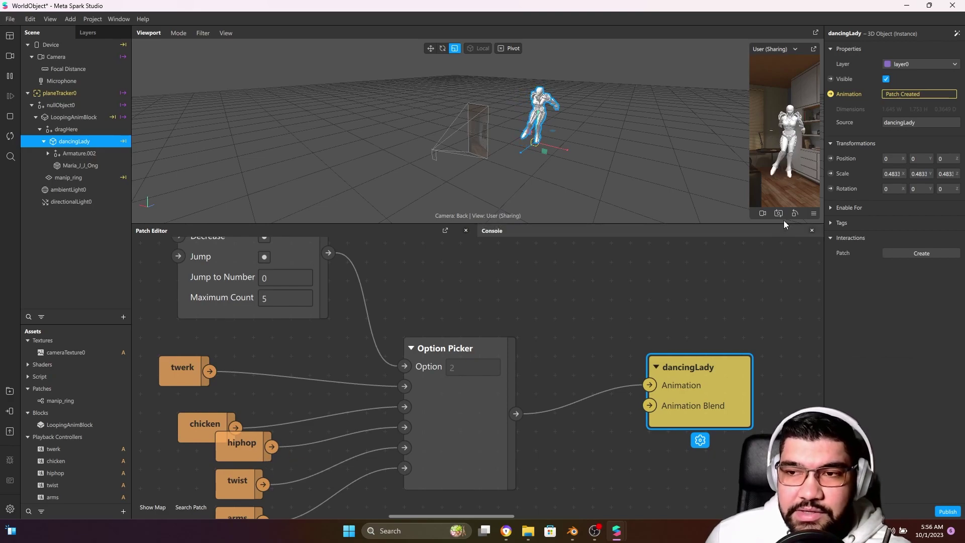
Enlarge the viewport and simulator preview, reposition the character in the simulated room, and check the character's untextured material.
{"action": "left_click_drag", "start_coordinate": [744, 231], "coordinate": [744, 467]}
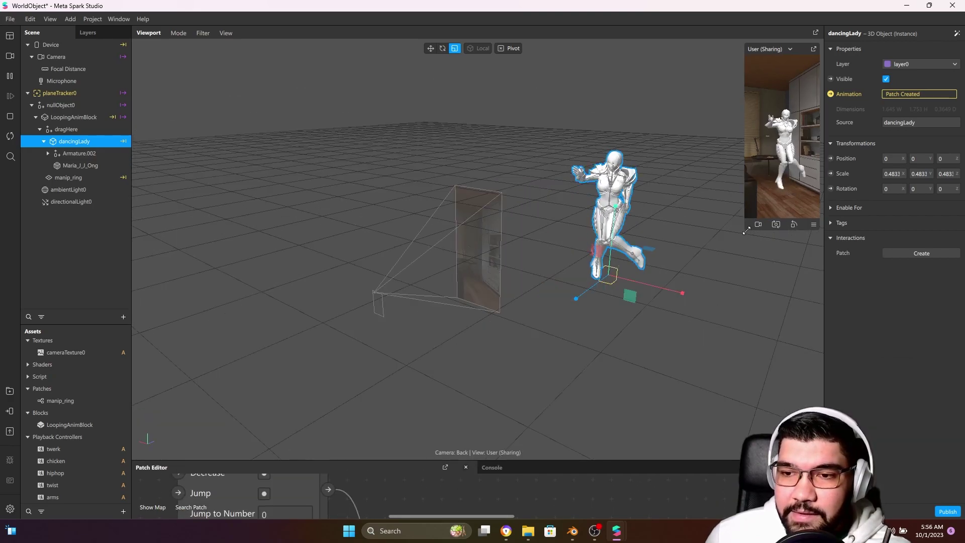
{"action": "left_click_drag", "start_coordinate": [750, 207], "coordinate": [656, 406]}
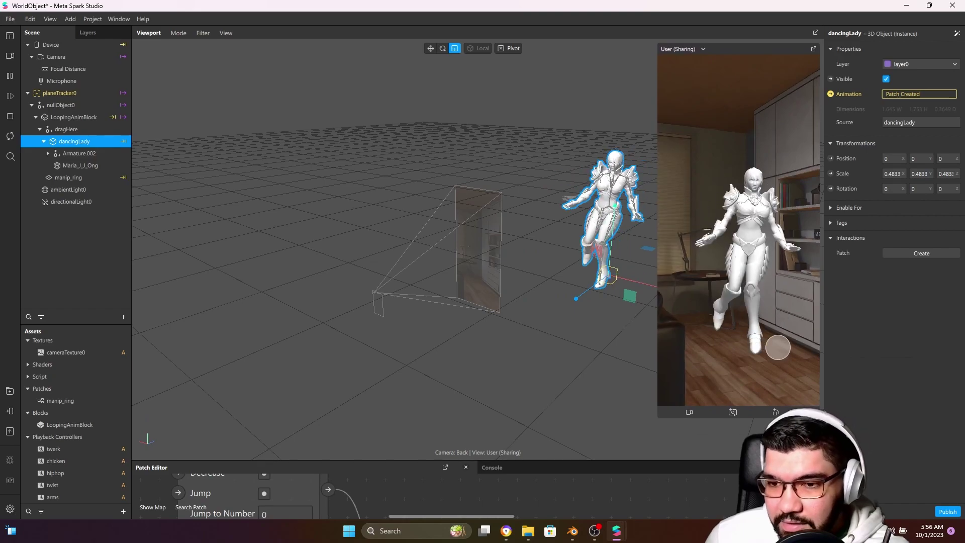
{"action": "left_click_drag", "start_coordinate": [734, 372], "coordinate": [802, 378]}
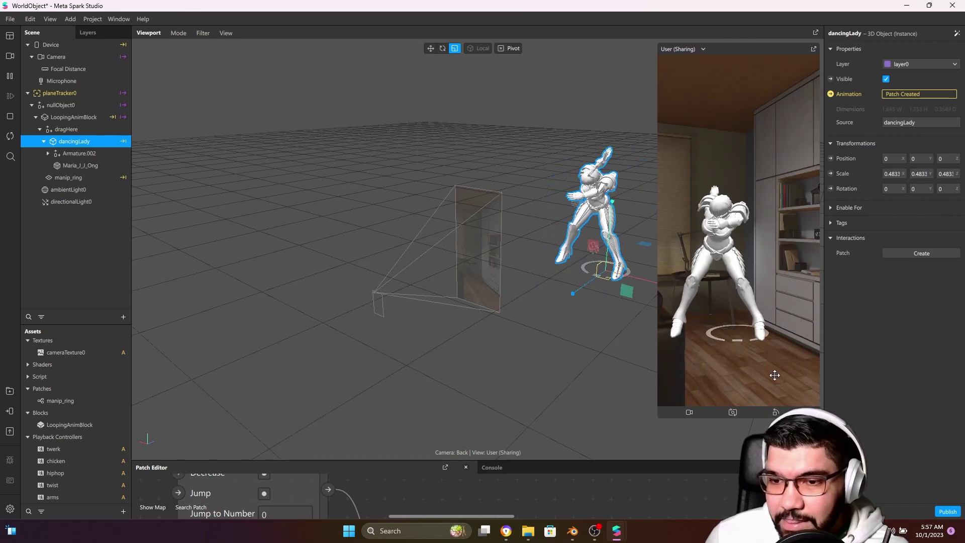
{"action": "left_click", "coordinate": [579, 309]}
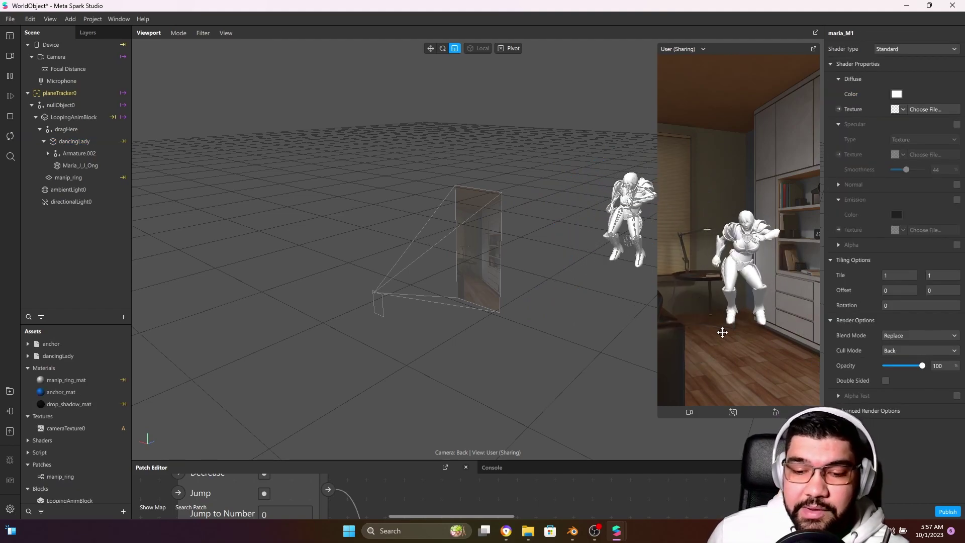
Switch to Blender, show the character in the Layout workspace, and select only its mesh.
{"action": "left_click", "coordinate": [574, 531]}
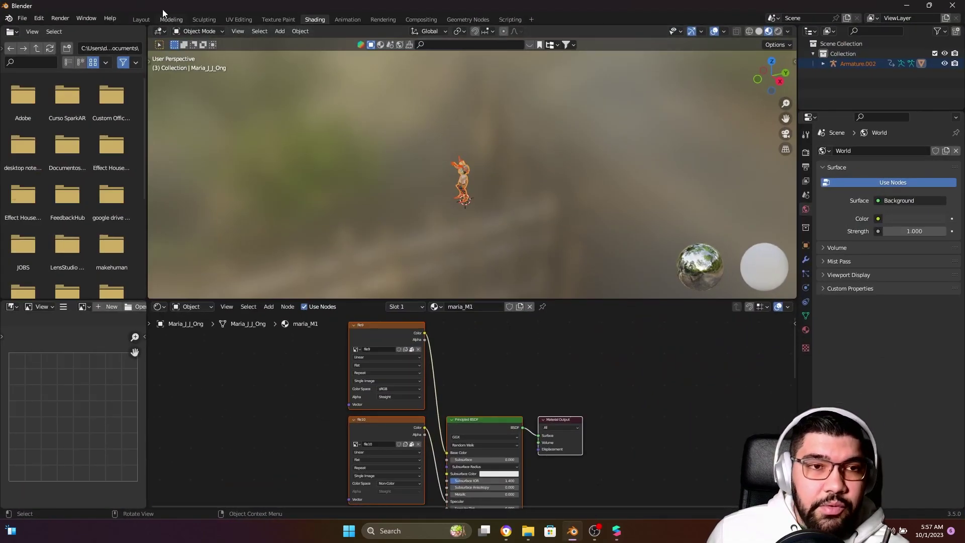
{"action": "left_click", "coordinate": [144, 20]}
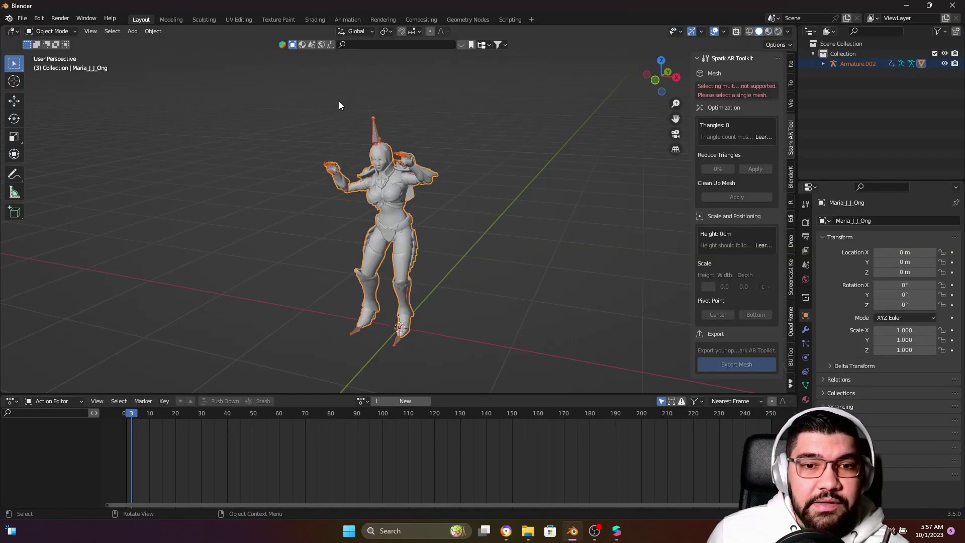
{"action": "scroll", "coordinate": [415, 224], "scroll_direction": "up", "scroll_amount": 4}
{"action": "left_click", "coordinate": [415, 224]}
{"action": "scroll", "coordinate": [378, 140], "scroll_direction": "up", "scroll_amount": 5}
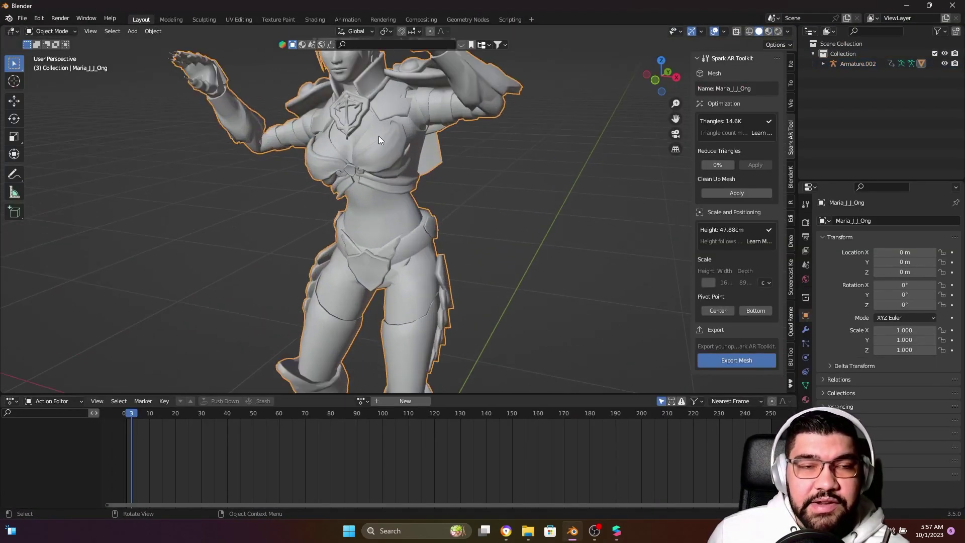
Open the Shading workspace, select the file9 texture node of the maria_M1 material, and fit its whole image in the image editor.
{"action": "left_click", "coordinate": [314, 20]}
{"action": "scroll", "coordinate": [388, 445], "scroll_direction": "up", "scroll_amount": 4}
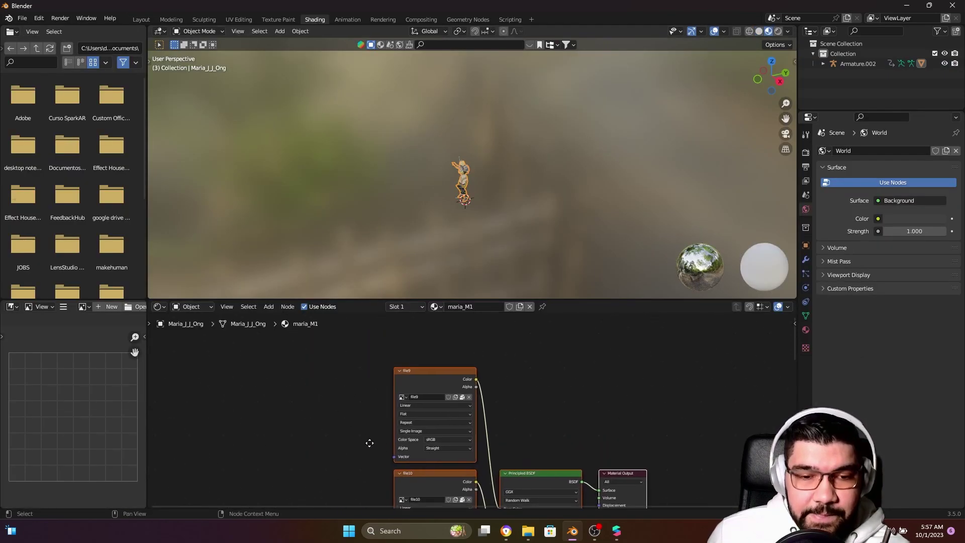
{"action": "left_click", "coordinate": [436, 399]}
{"action": "scroll", "coordinate": [503, 407], "scroll_direction": "up", "scroll_amount": 5}
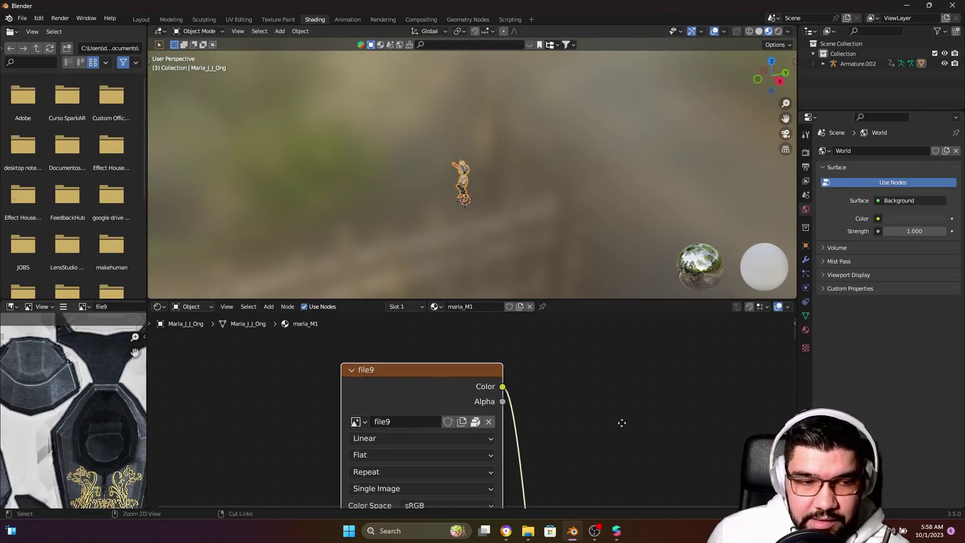
{"action": "scroll", "coordinate": [300, 430], "scroll_direction": "down", "scroll_amount": 4}
{"action": "key", "text": "Home"}
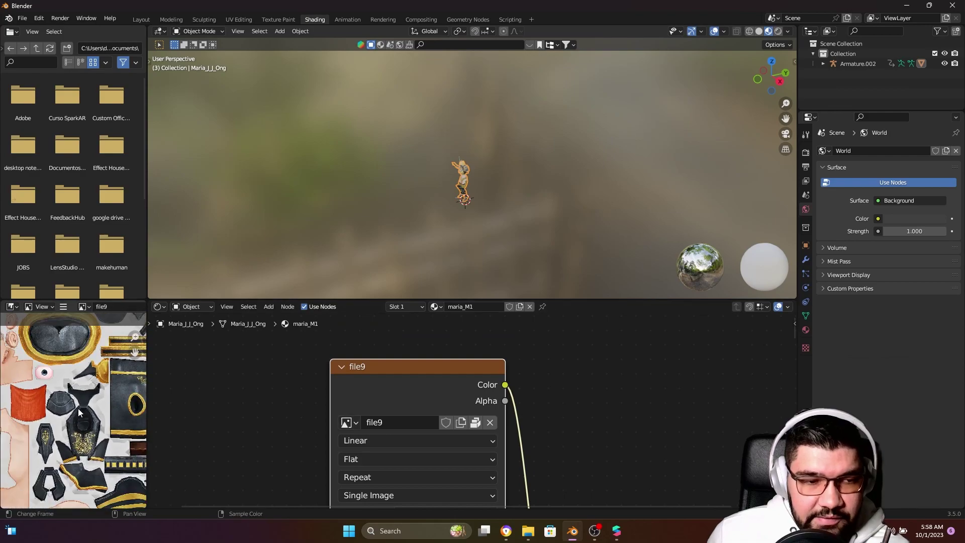
{"action": "scroll", "coordinate": [231, 439], "scroll_direction": "up", "scroll_amount": 1}
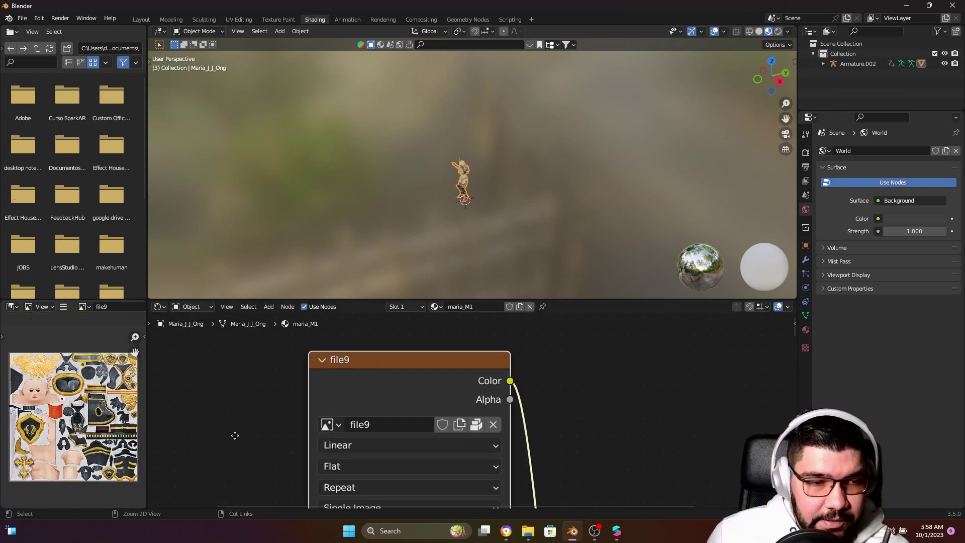
Save the file9 texture image as maria_diffuse.png in PNG format.
{"action": "left_click", "coordinate": [64, 308]}
{"action": "mouse_move", "coordinate": [79, 330]}
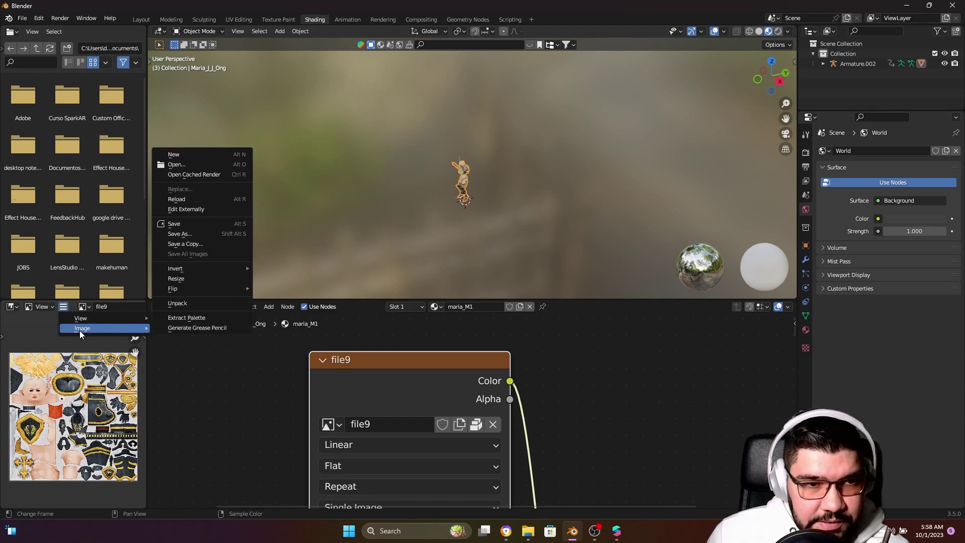
{"action": "left_click", "coordinate": [179, 234]}
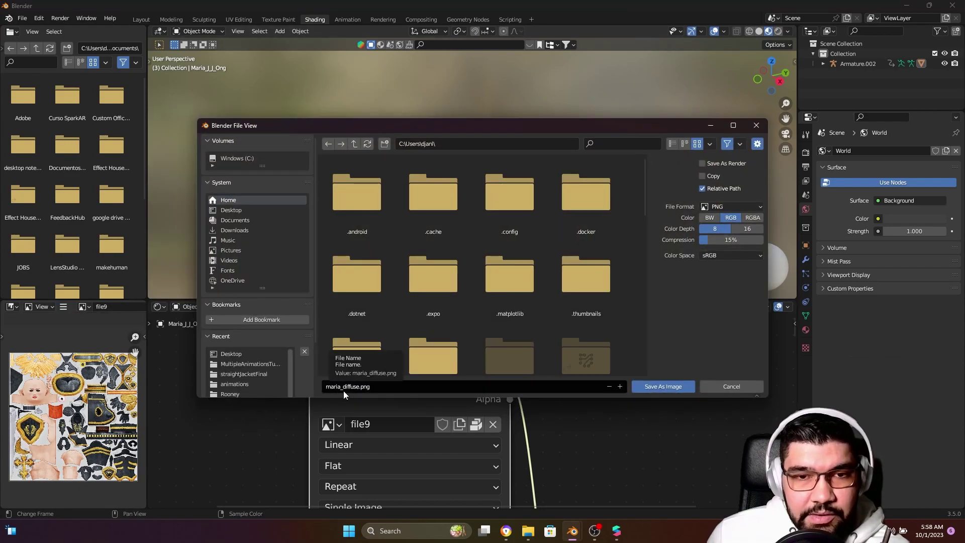
{"action": "key", "text": "Return"}
Select the file11 normal map texture node of the maria_M1 material and save its image as maria_normal.
{"action": "scroll", "coordinate": [303, 463], "scroll_direction": "down", "scroll_amount": 1}
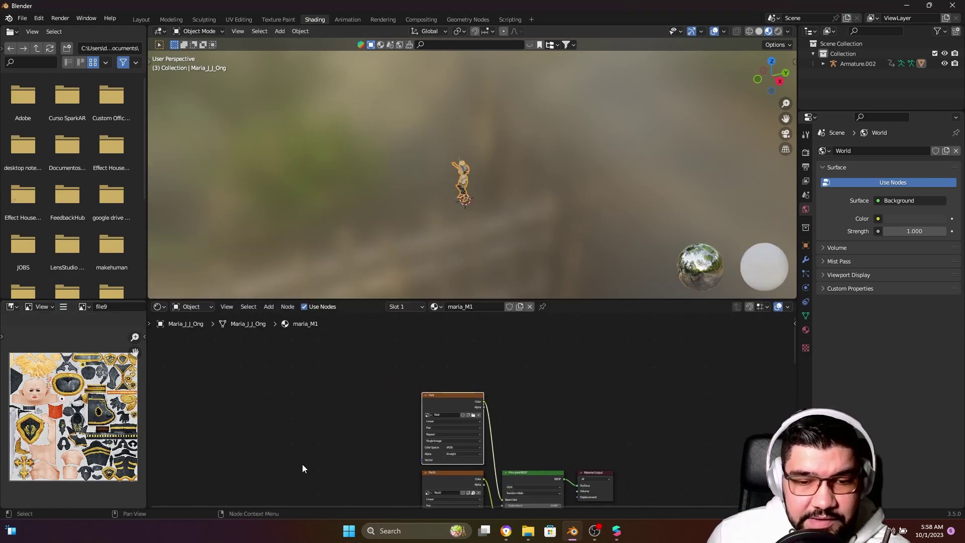
{"action": "scroll", "coordinate": [558, 465], "scroll_direction": "up", "scroll_amount": 3}
{"action": "scroll", "coordinate": [566, 439], "scroll_direction": "down", "scroll_amount": 2}
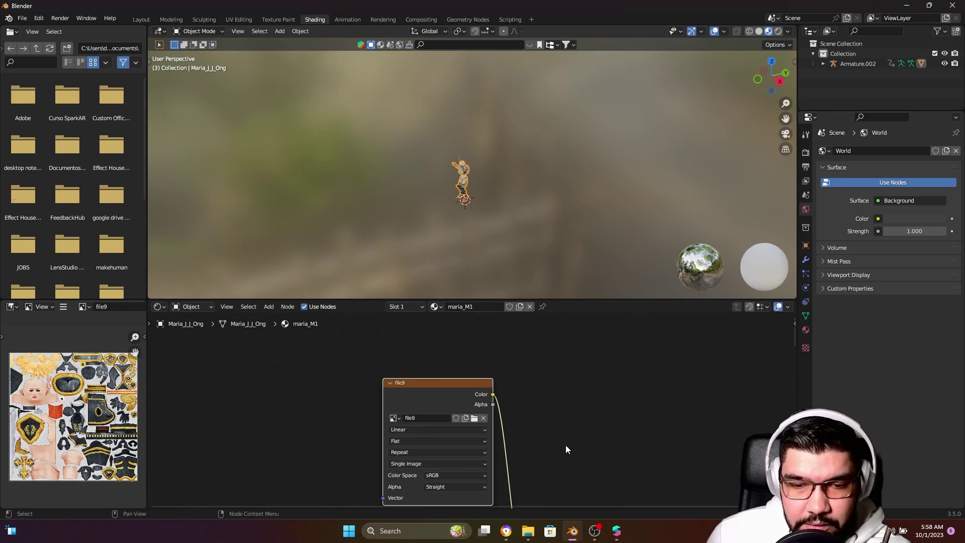
{"action": "middle_click_drag", "start_coordinate": [565, 444], "coordinate": [570, 249]}
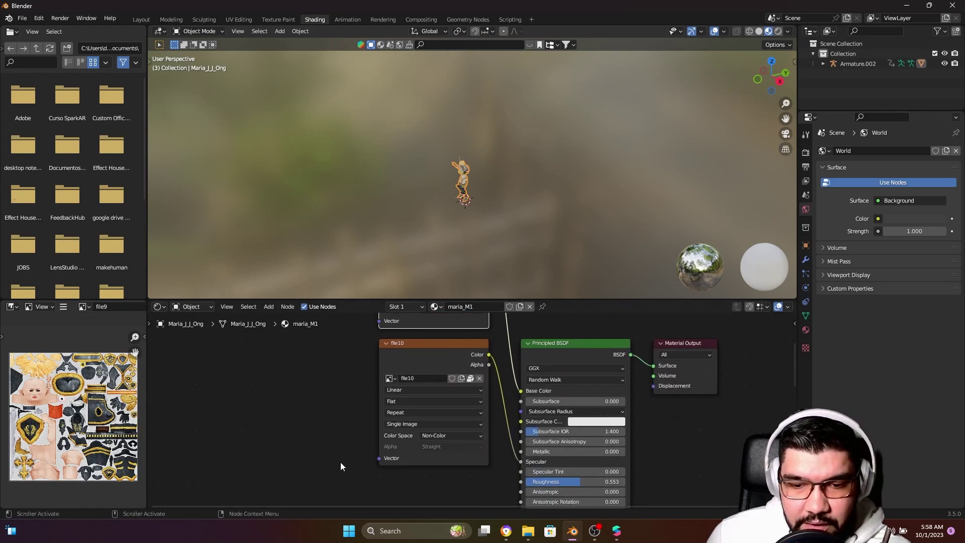
{"action": "middle_click_drag", "start_coordinate": [340, 462], "coordinate": [412, 412]}
{"action": "left_click_drag", "start_coordinate": [464, 446], "coordinate": [452, 381]}
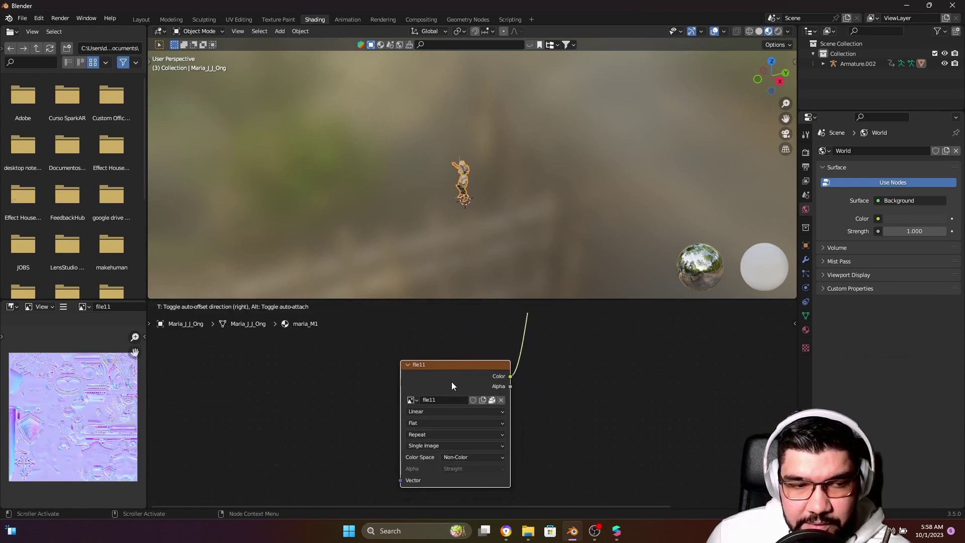
{"action": "scroll", "coordinate": [397, 452], "scroll_direction": "up", "scroll_amount": 1}
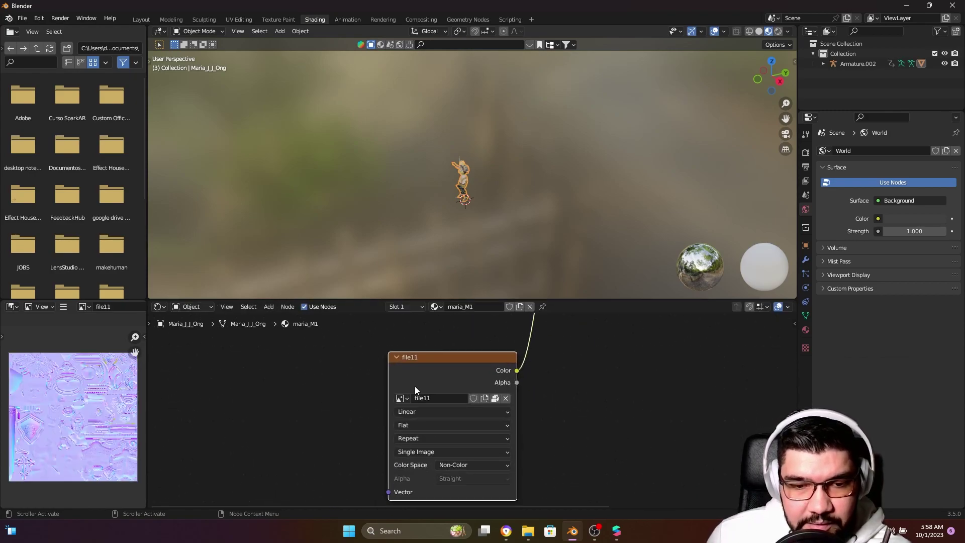
{"action": "left_click", "coordinate": [63, 307]}
{"action": "mouse_move", "coordinate": [79, 328]}
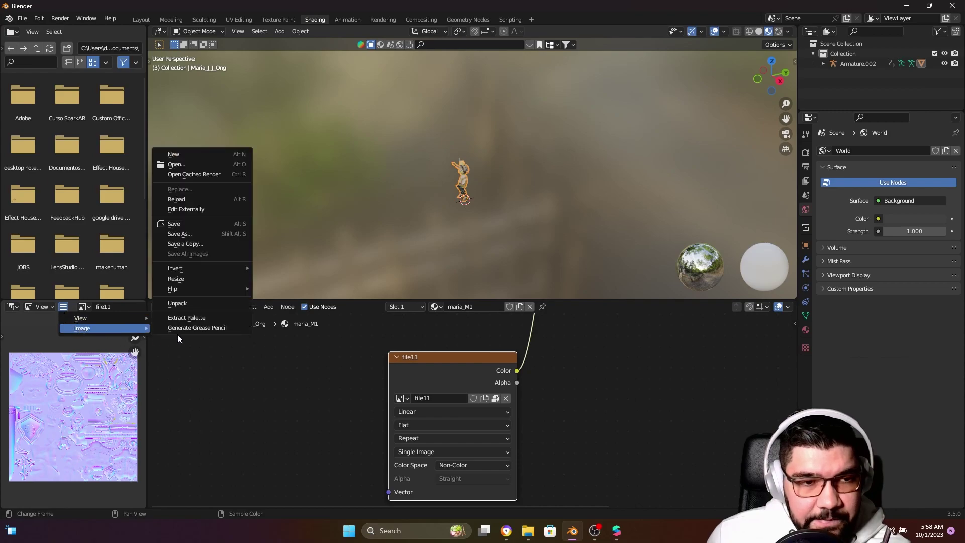
{"action": "left_click", "coordinate": [203, 234]}
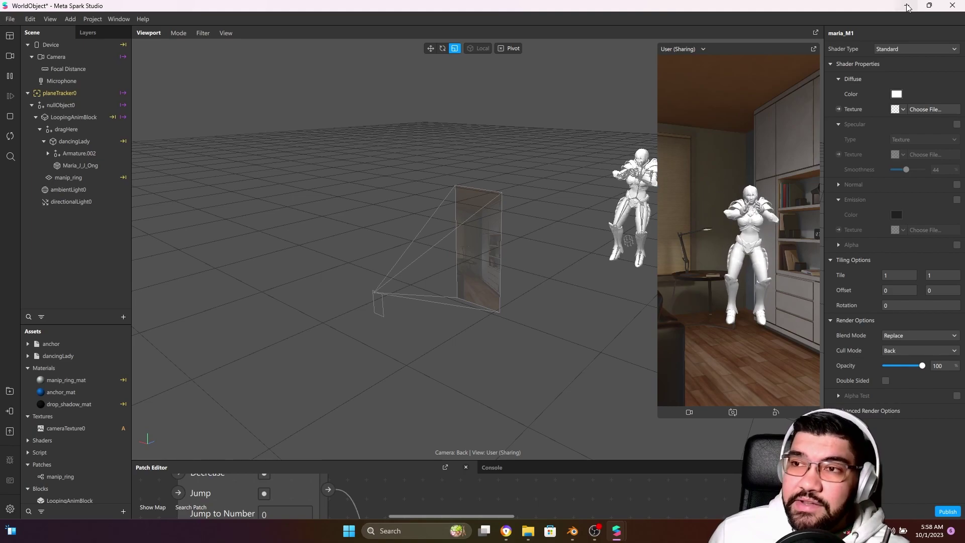
Select the maria_M1 material among the dancingLady assets and set its shader type to Physically-Based.
{"action": "left_click", "coordinate": [28, 357]}
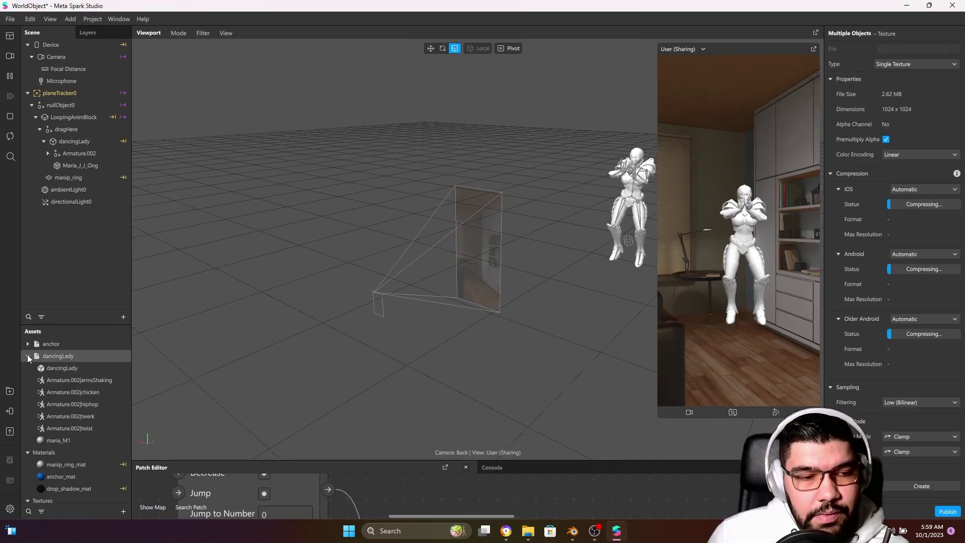
{"action": "left_click", "coordinate": [53, 344]}
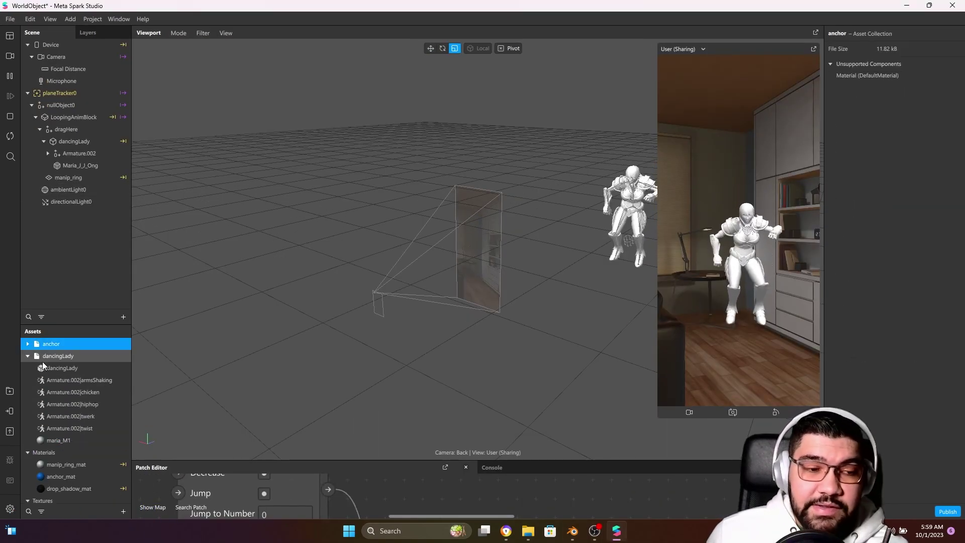
{"action": "left_click", "coordinate": [57, 440]}
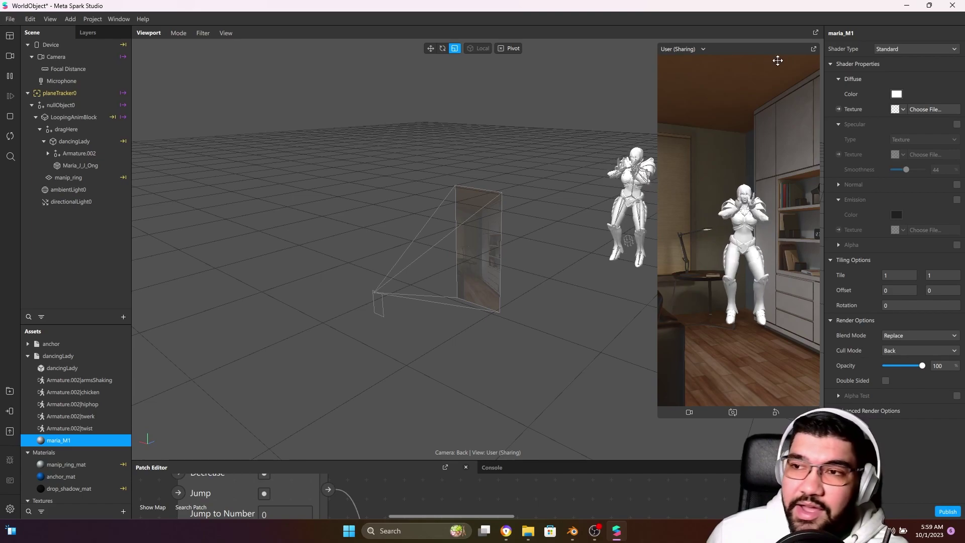
{"action": "left_click", "coordinate": [903, 49]}
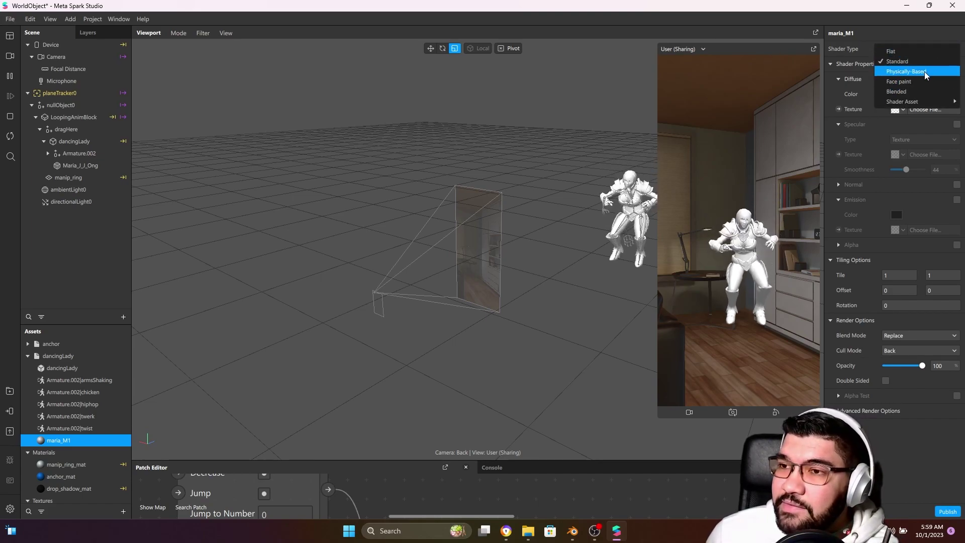
{"action": "left_click", "coordinate": [907, 71]}
Assign maria_diffuse as the material's albedo texture, and enable Normal with maria_normal as its texture.
{"action": "left_click", "coordinate": [903, 124]}
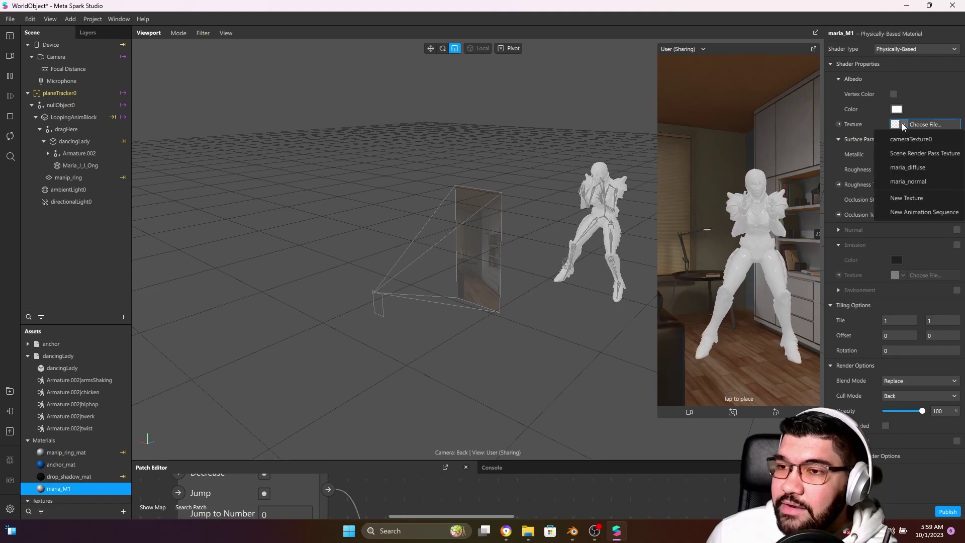
{"action": "left_click", "coordinate": [907, 167]}
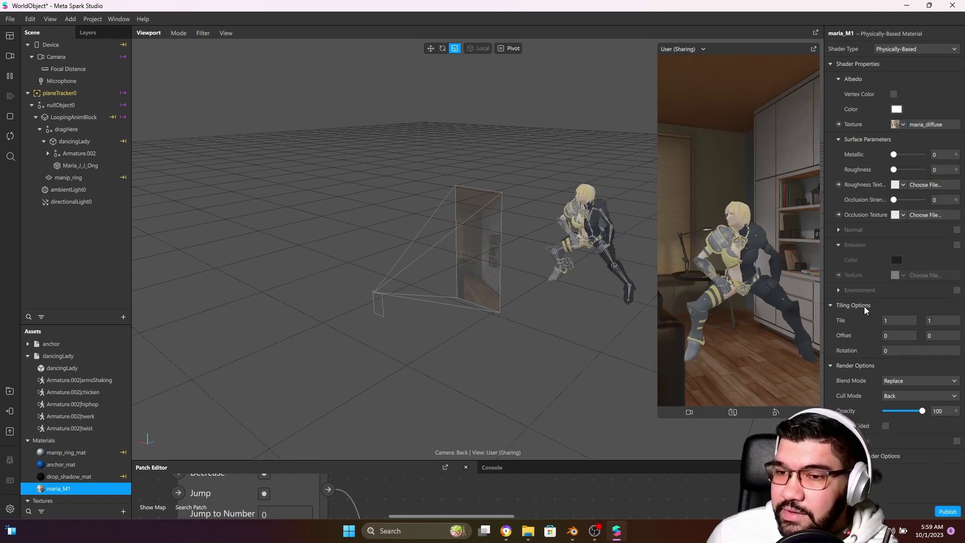
{"action": "left_click", "coordinate": [956, 230]}
{"action": "left_click", "coordinate": [895, 245]}
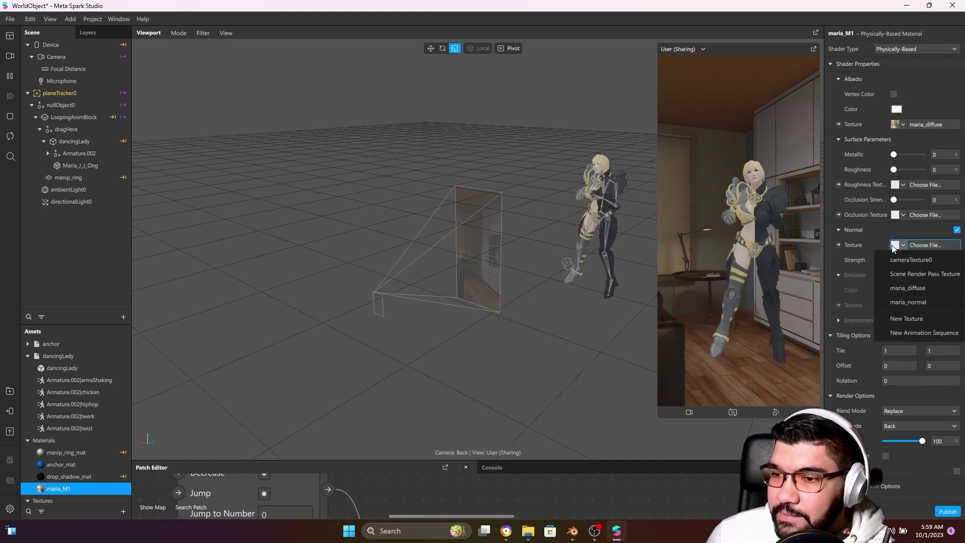
{"action": "left_click", "coordinate": [930, 302]}
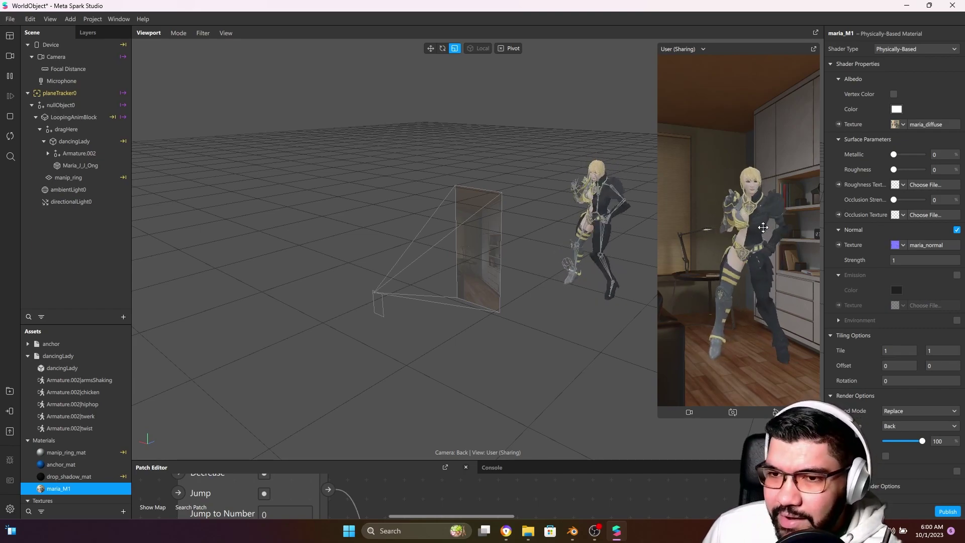
Set both the U and V tiling modes of the maria_diffuse texture to Repeat.
{"action": "scroll", "coordinate": [92, 420], "scroll_direction": "down", "scroll_amount": 1}
{"action": "scroll", "coordinate": [92, 418], "scroll_direction": "down", "scroll_amount": 3}
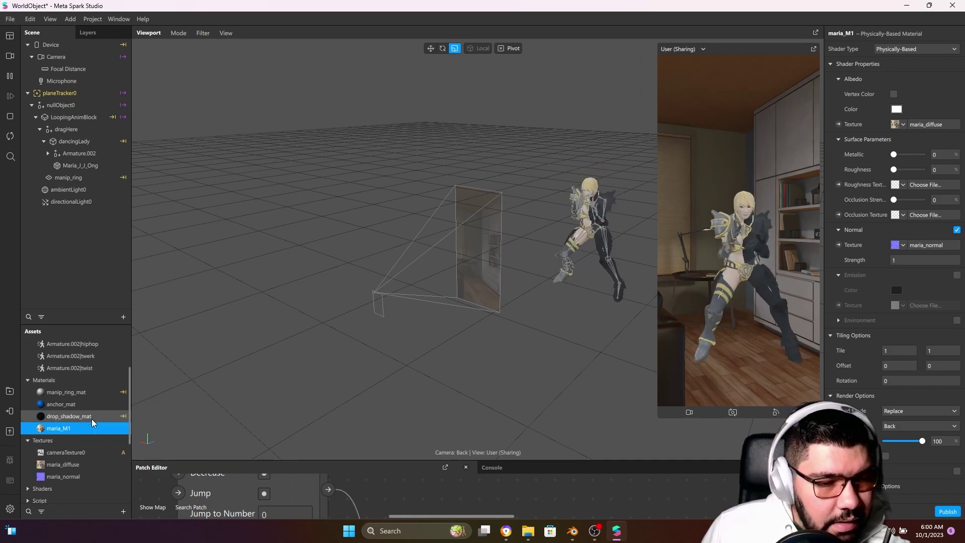
{"action": "double_click", "coordinate": [71, 436]}
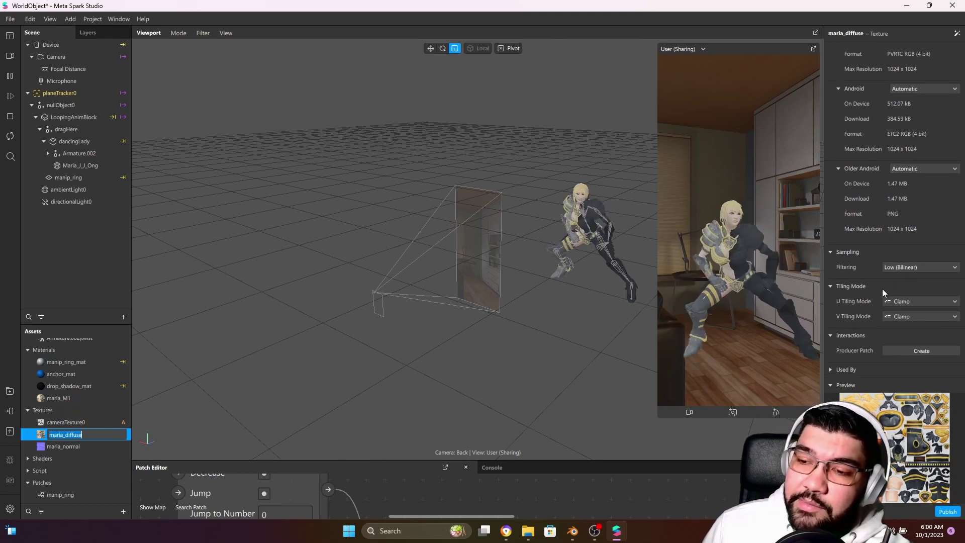
{"action": "left_click", "coordinate": [916, 302]}
{"action": "left_click", "coordinate": [936, 312]}
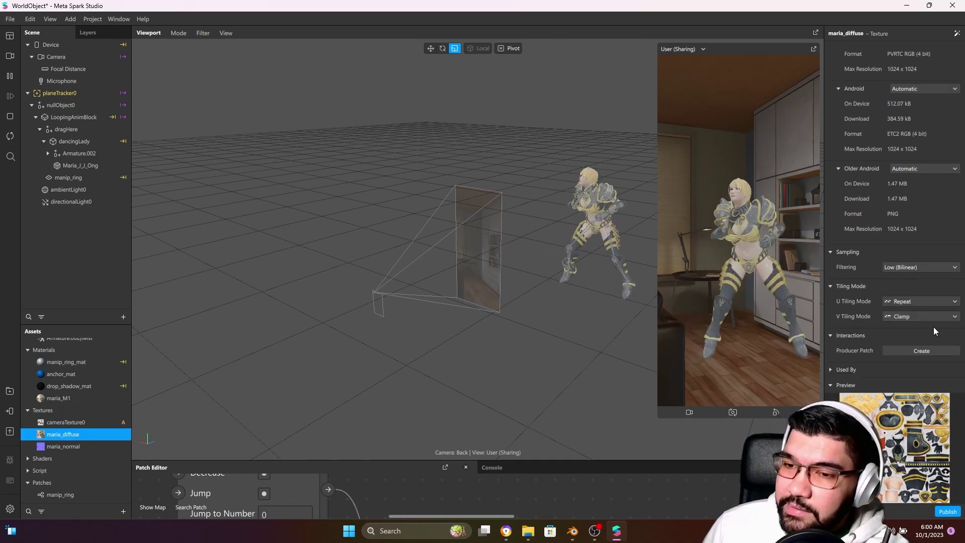
{"action": "left_click", "coordinate": [921, 319]}
{"action": "left_click", "coordinate": [896, 327]}
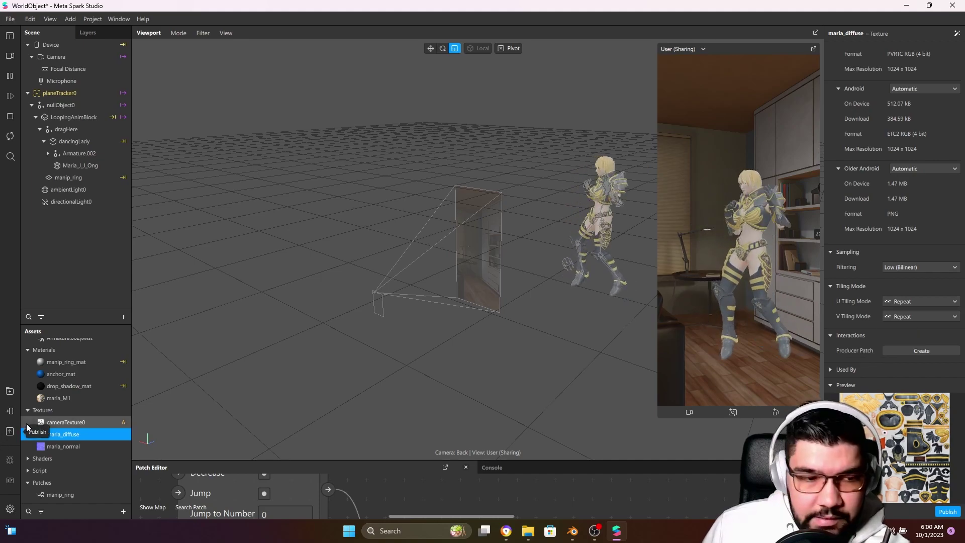
Set the U and V tiling modes of the maria_normal texture to Repeat, and tap the textured character in the simulator.
{"action": "left_click", "coordinate": [64, 446]}
{"action": "scroll", "coordinate": [900, 313], "scroll_direction": "down", "scroll_amount": 1}
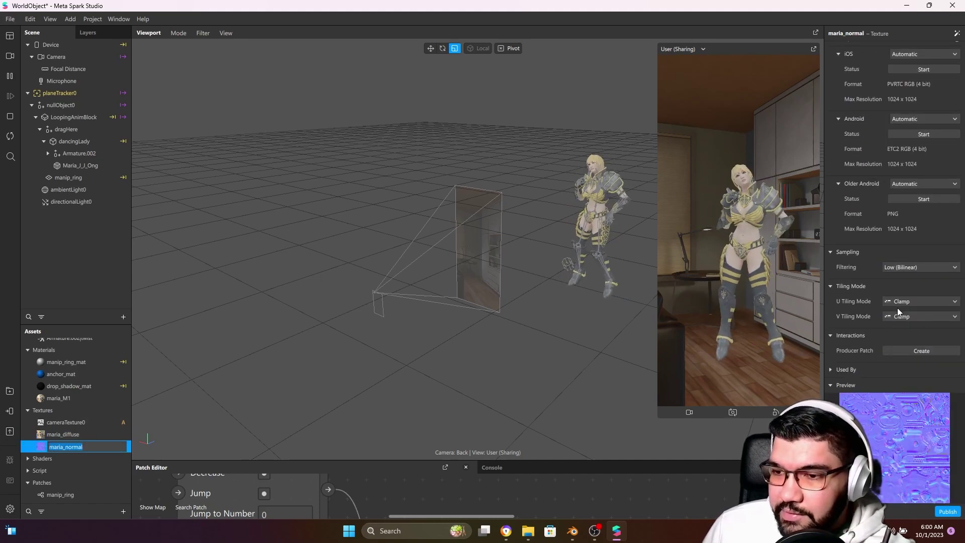
{"action": "left_click", "coordinate": [906, 303]}
{"action": "left_click", "coordinate": [908, 313]}
{"action": "left_click", "coordinate": [910, 316]}
{"action": "left_click", "coordinate": [911, 328]}
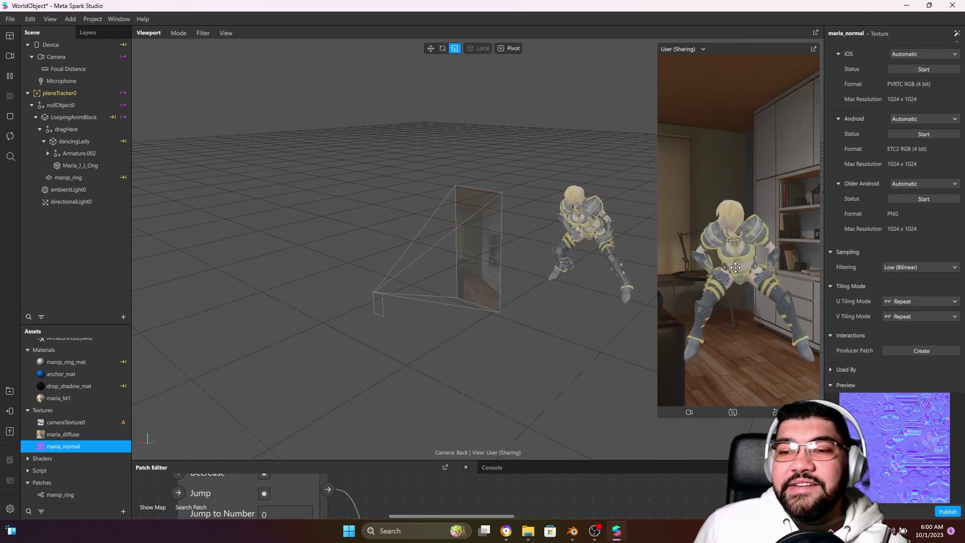
{"action": "left_click", "coordinate": [740, 336]}
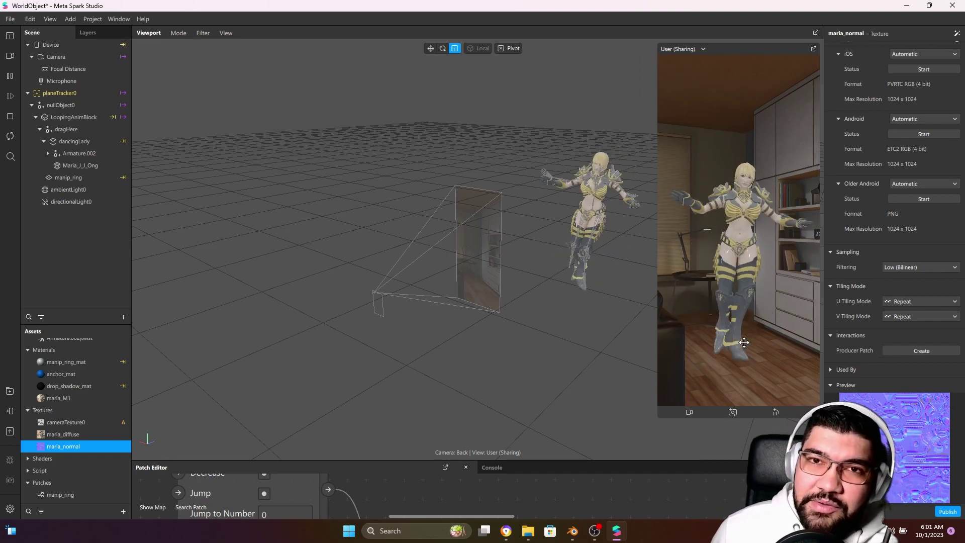
Open the ETMexico project and tap through the alien character's animations in the simulator.
{"action": "left_click", "coordinate": [8, 20]}
{"action": "mouse_move", "coordinate": [67, 82]}
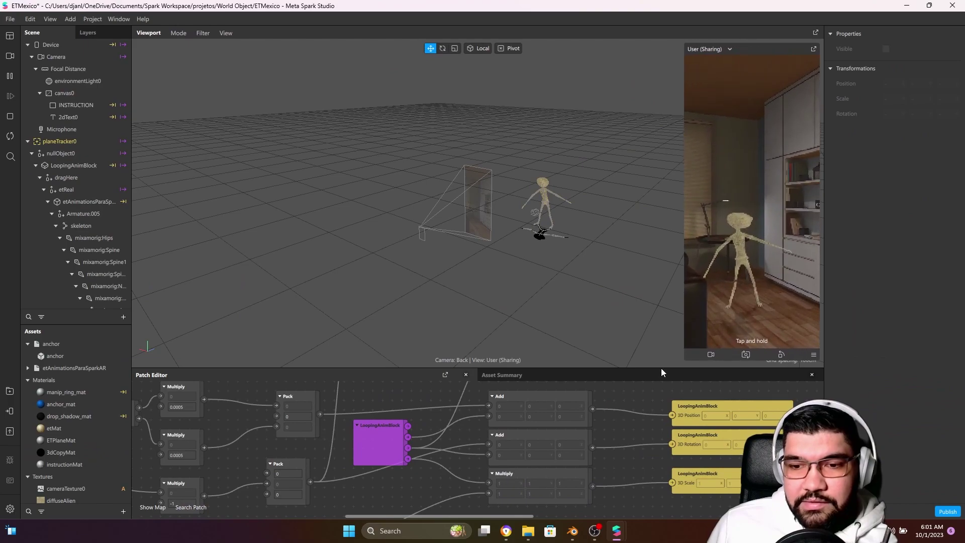
{"action": "left_click_drag", "start_coordinate": [667, 370], "coordinate": [665, 400]}
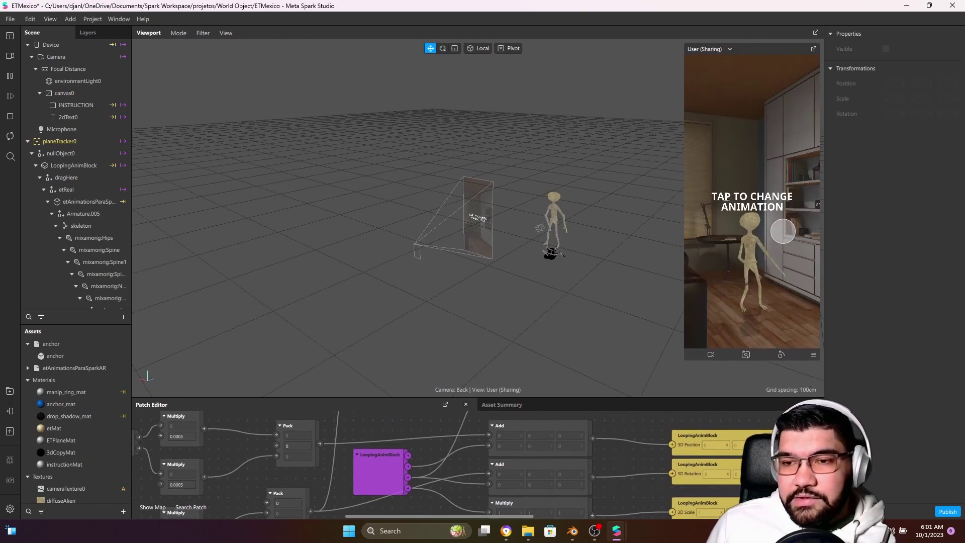
{"action": "left_click", "coordinate": [770, 221]}
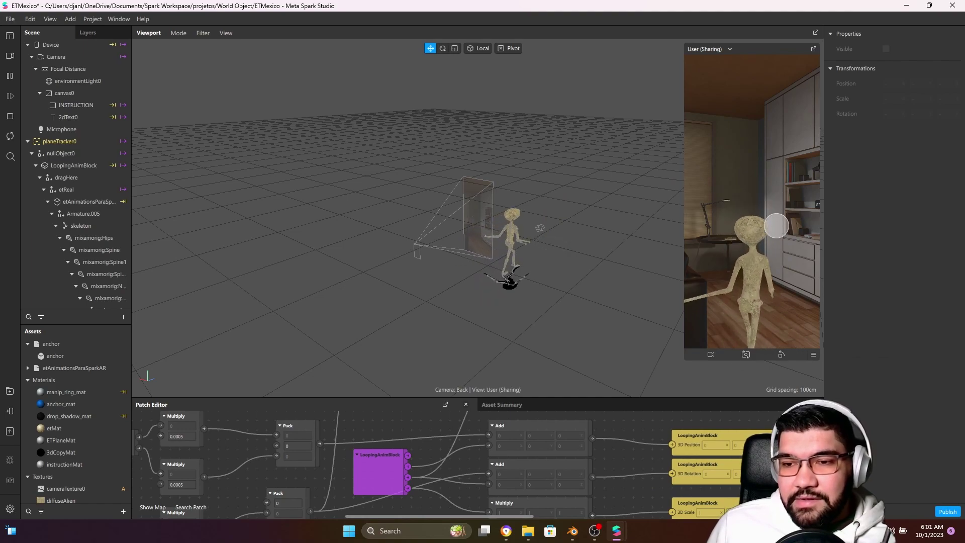
{"action": "left_click", "coordinate": [753, 323]}
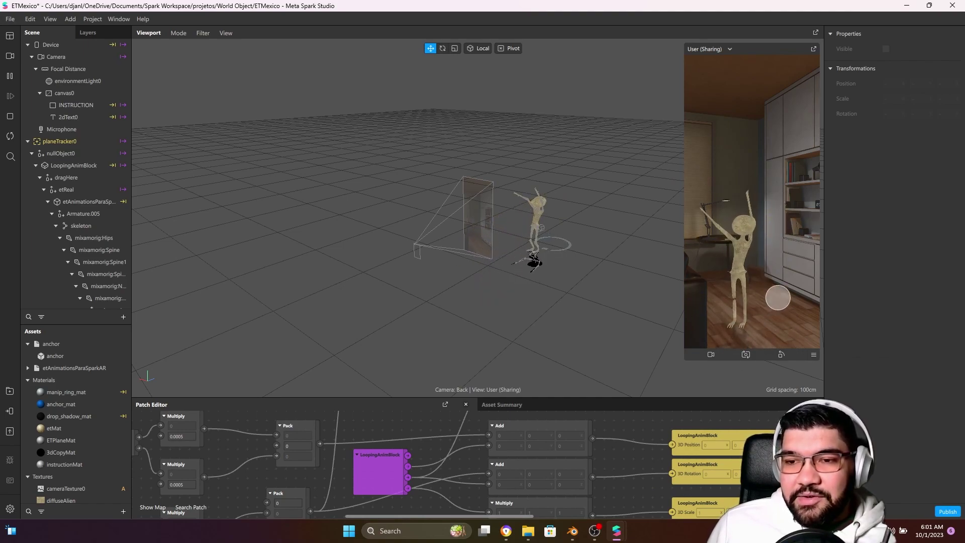
{"action": "left_click", "coordinate": [765, 272]}
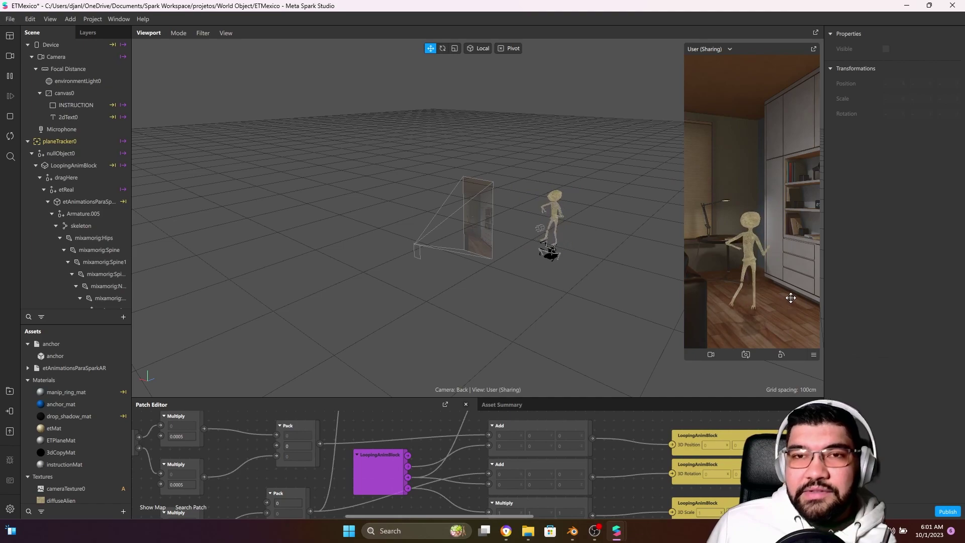